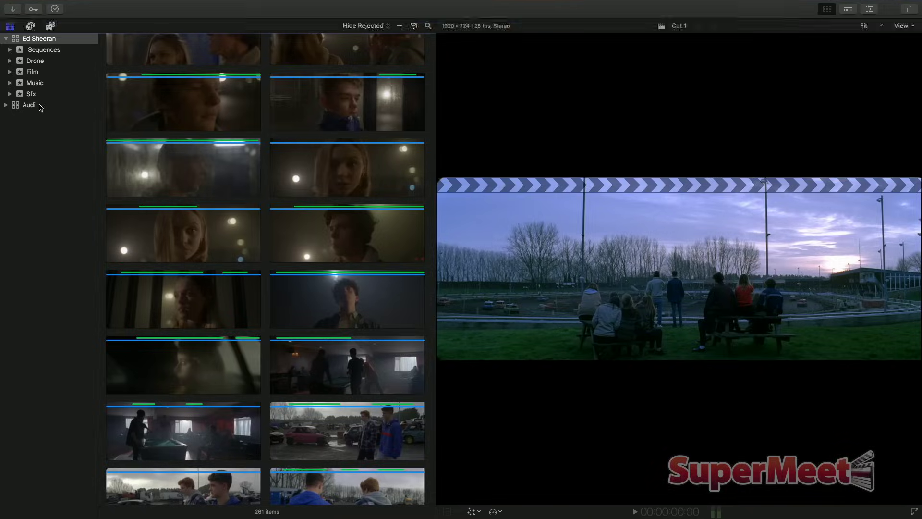
- Expand Film and Scenes, browse Bus Stop, then show all Drone clips including rejected ones
click(10, 71)
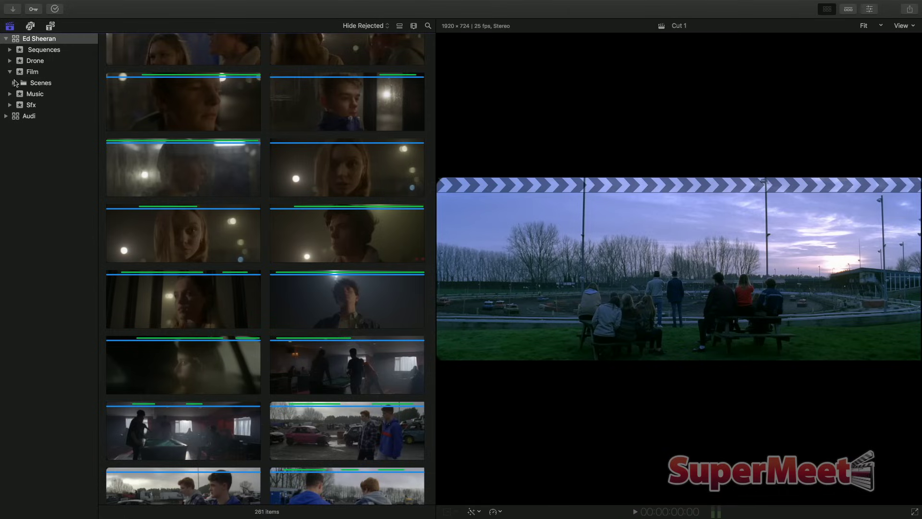
click(14, 82)
click(51, 95)
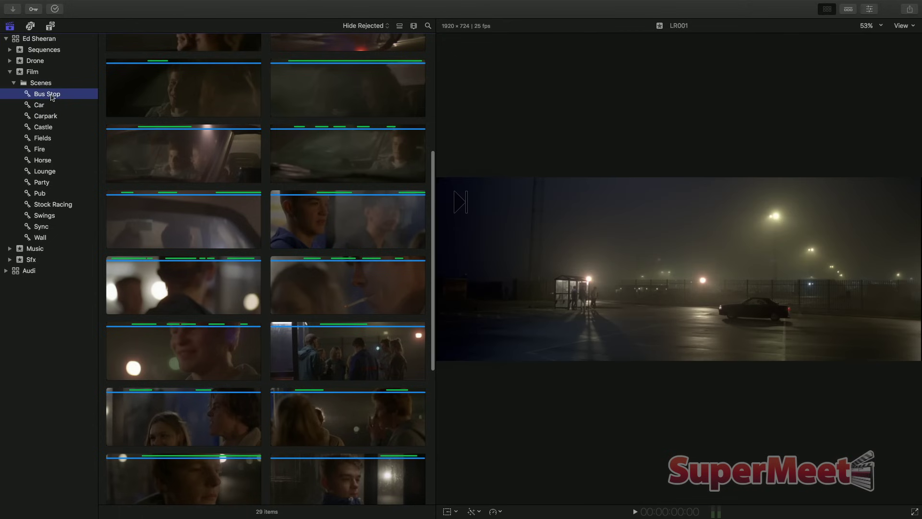
click(39, 63)
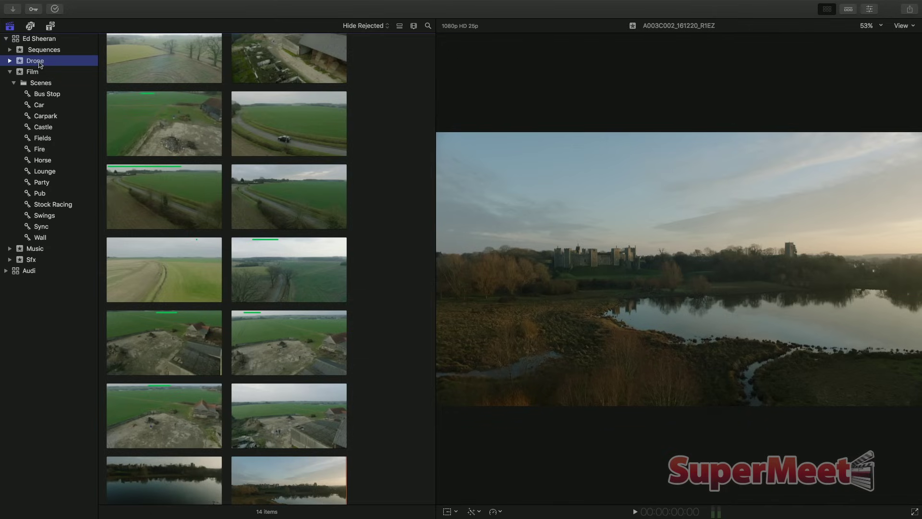
key(ctrl+c)
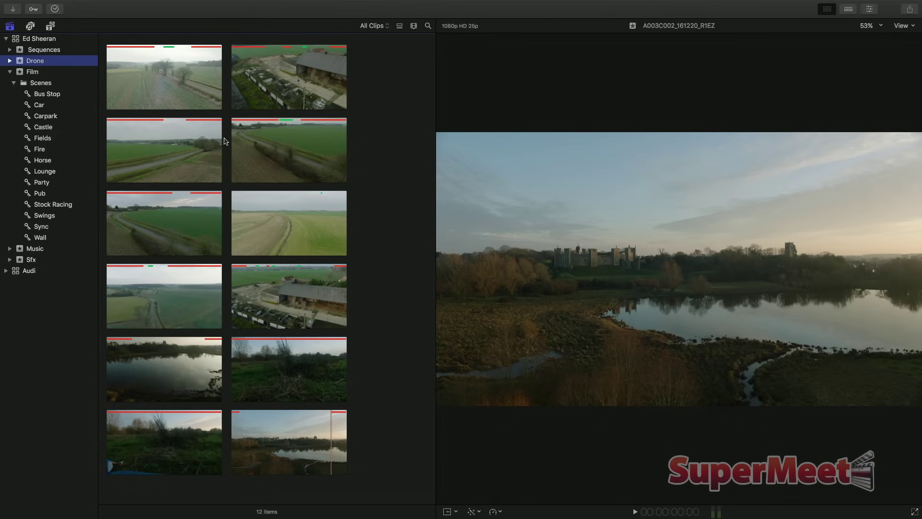
- Mark an in/out range on the field drone clip, then filter to Hide Rejected
click(257, 145)
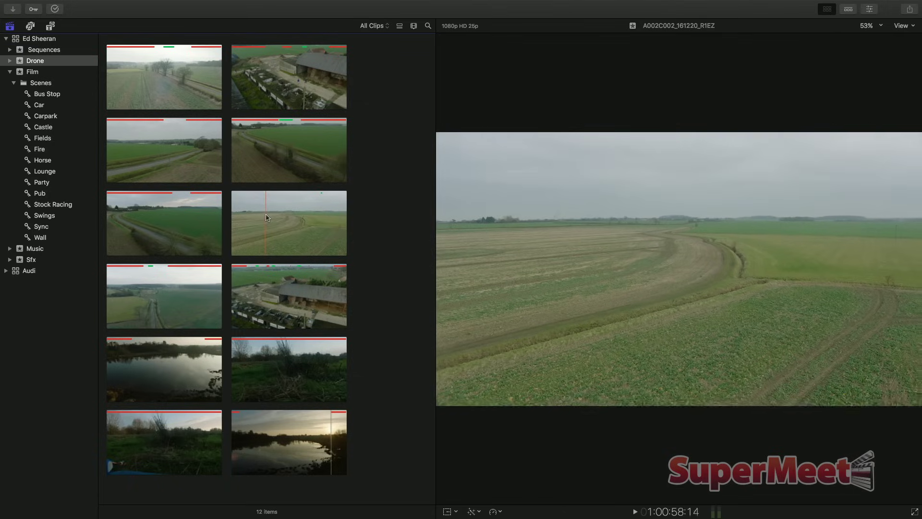
key(o)
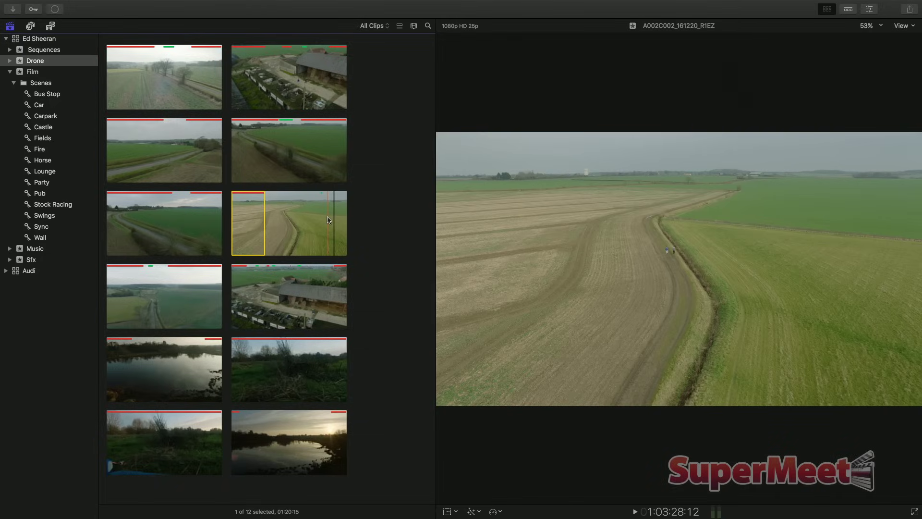
key(i)
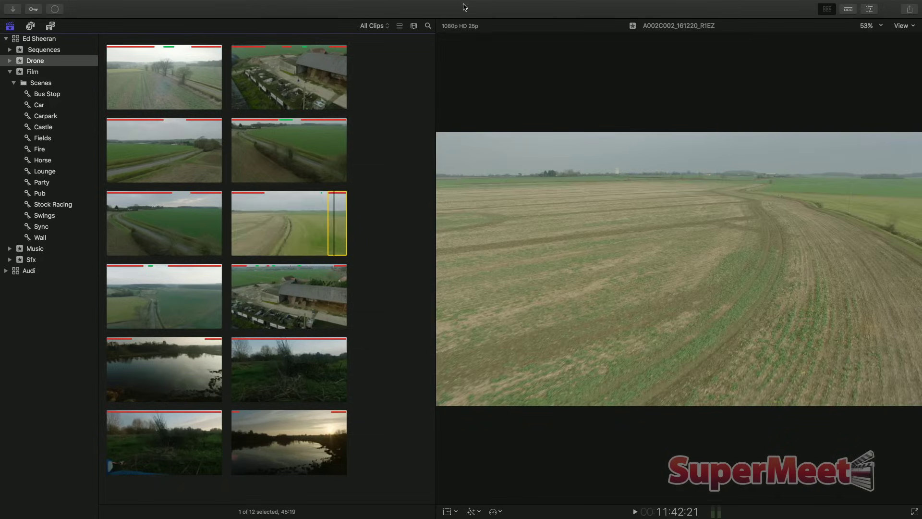
click(379, 26)
click(389, 35)
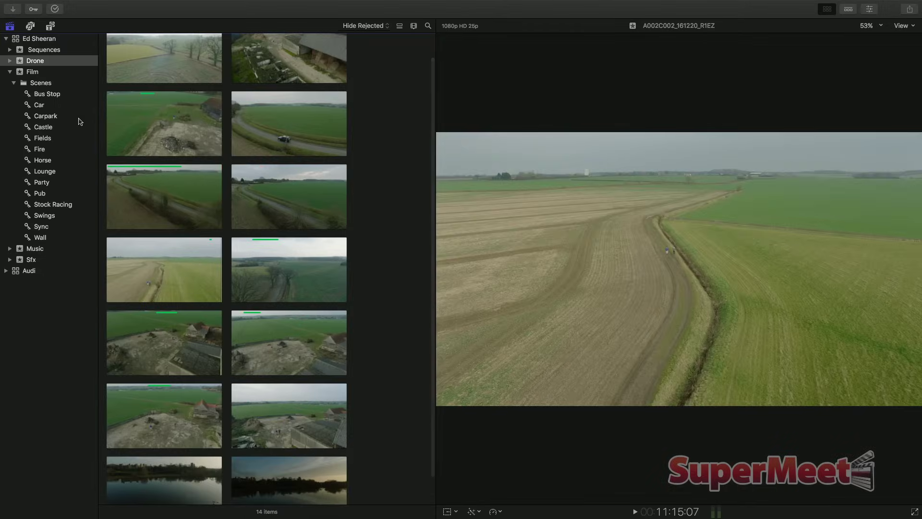
- Step through the Horse, Lounge and Party collections to the Stock Racing clips
click(42, 159)
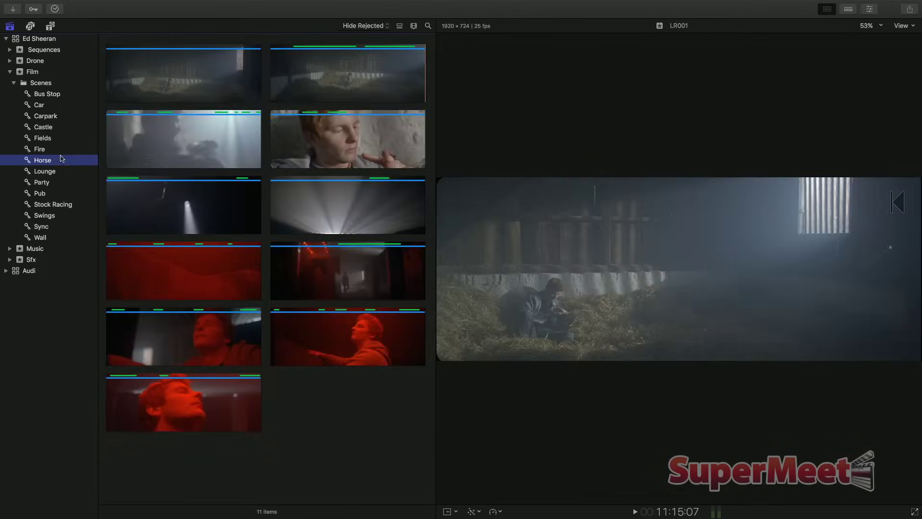
click(45, 171)
click(42, 182)
click(53, 204)
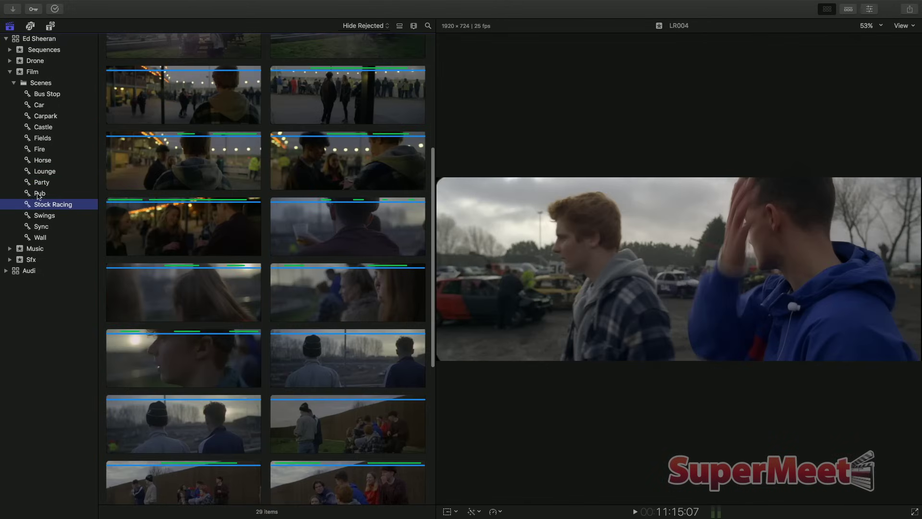
scroll(310, 165, up, 5)
scroll(311, 165, down, 1)
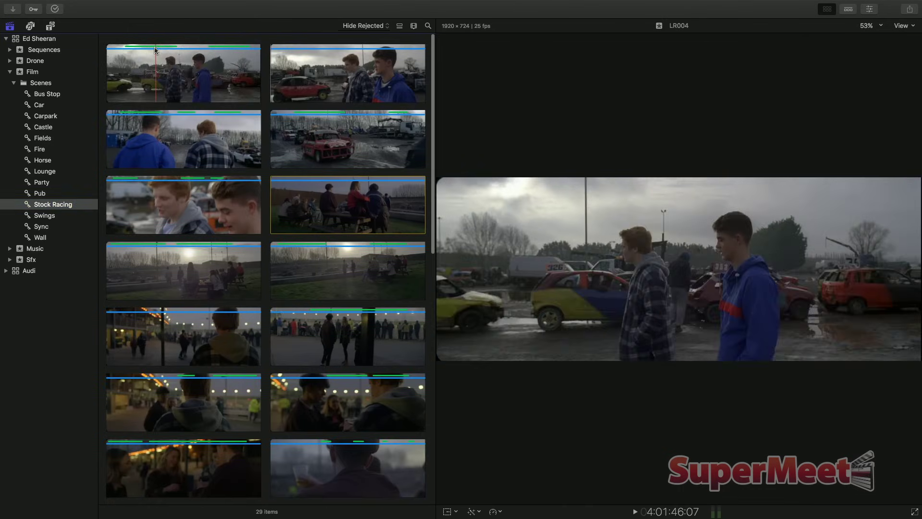
- Drag ranges on the first three car-park clips
drag(124, 72, 177, 72)
drag(119, 140, 162, 140)
drag(180, 205, 204, 205)
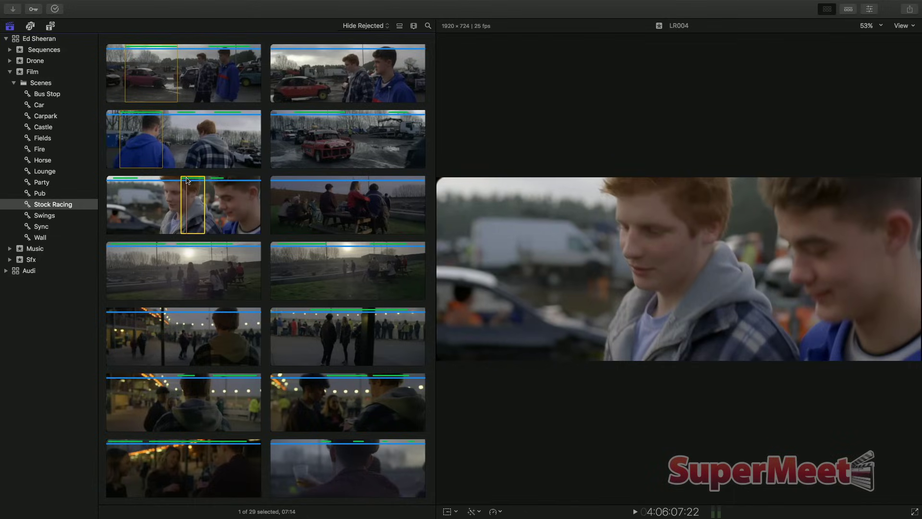
- Play the top-right car-park clip and set a roughly three-second in/out range on it
click(280, 75)
key(space)
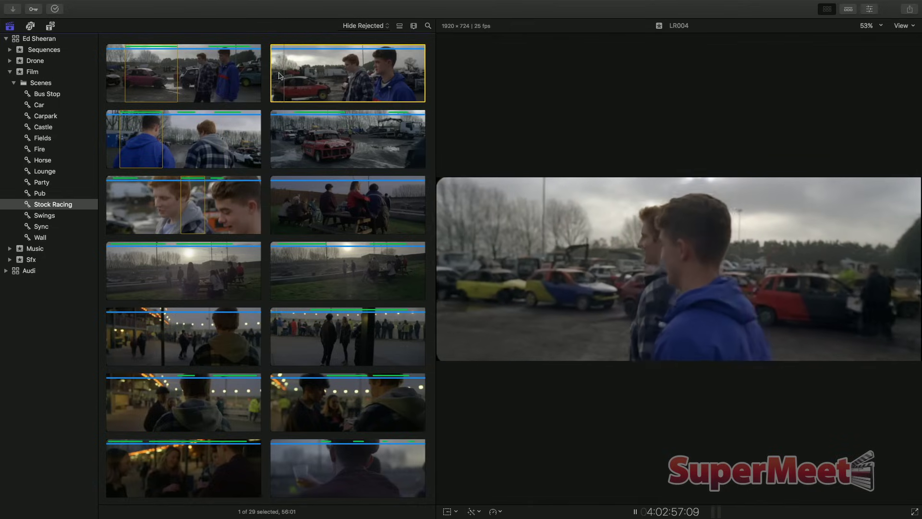
key(i)
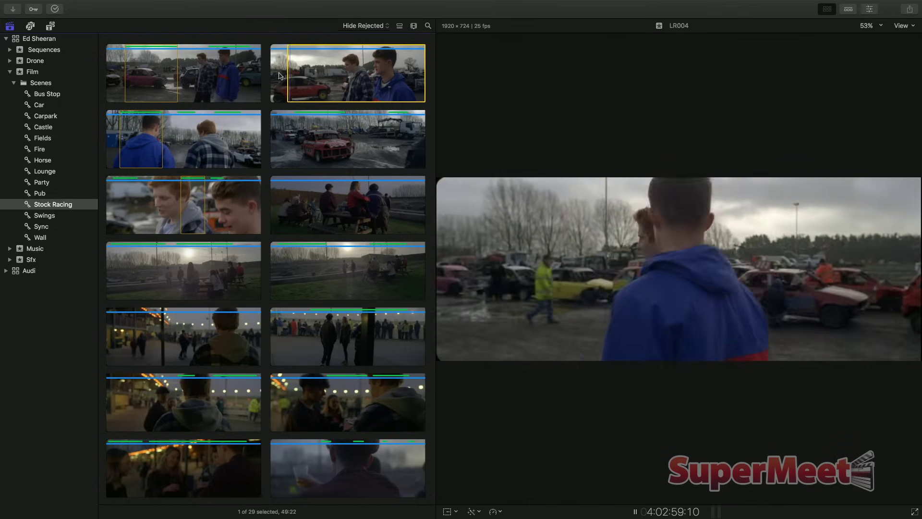
key(o)
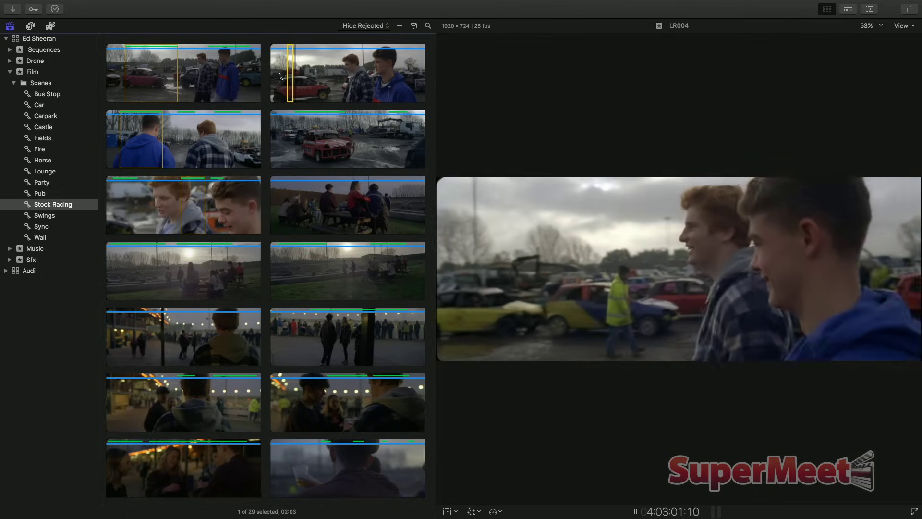
key(i)
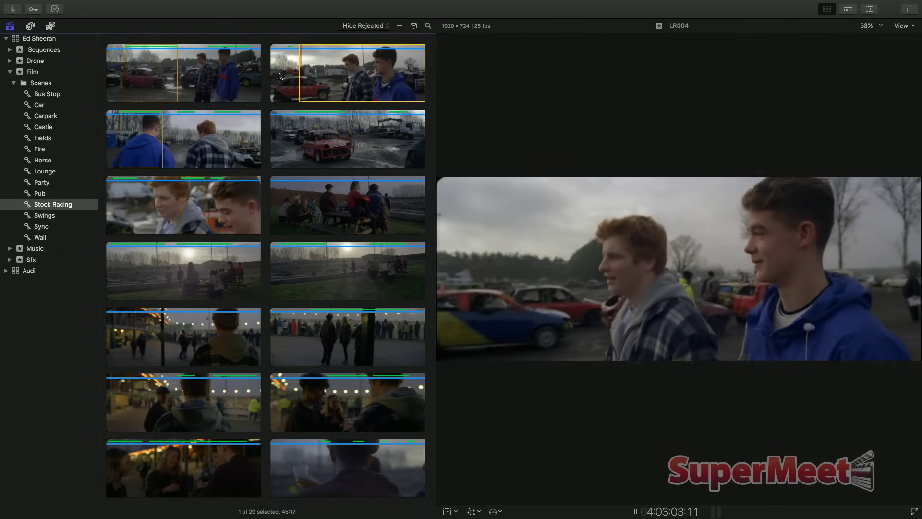
key(o)
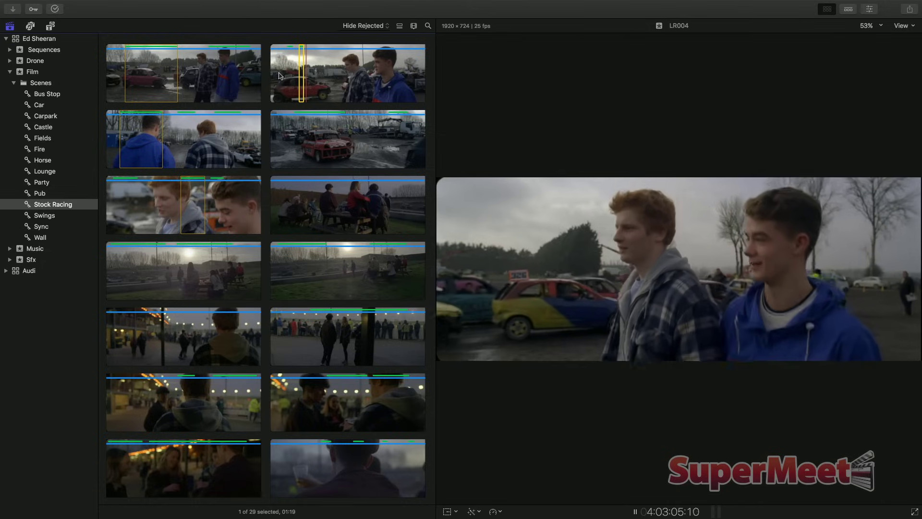
key(o)
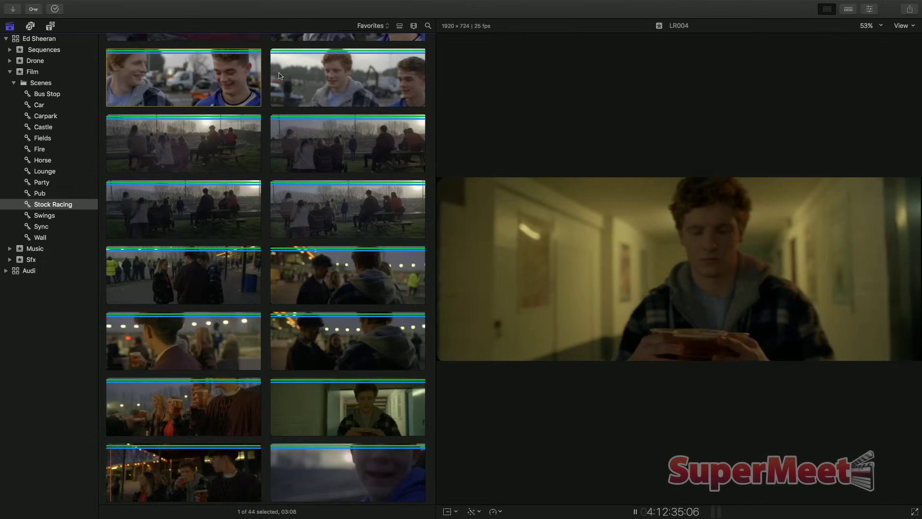
- Select the blue-container clip, then browse Bus Stop, Carpark, Castle, Horse, Pub and Sync favorites
scroll(279, 75, up, 10)
click(330, 89)
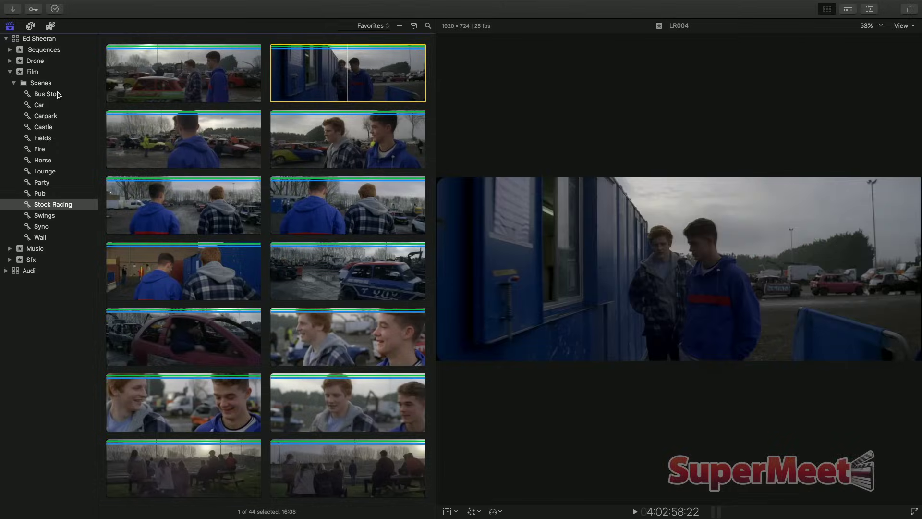
click(57, 95)
click(51, 115)
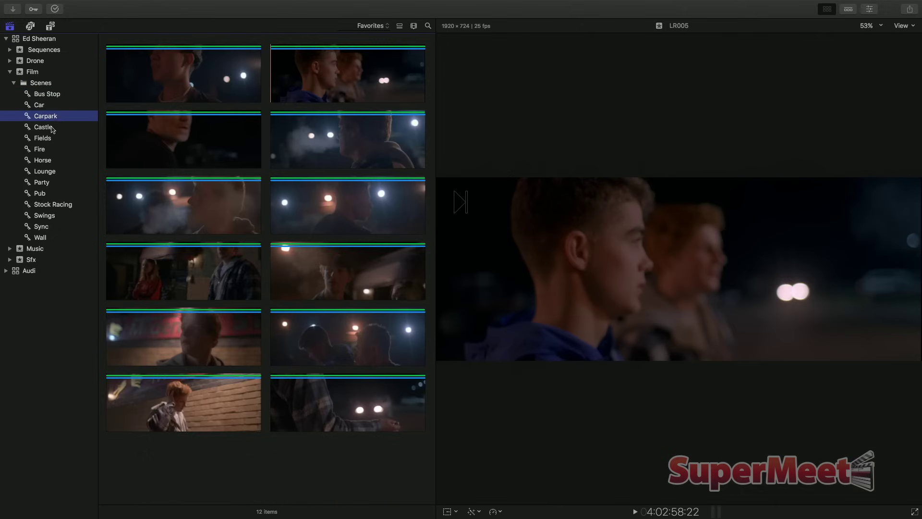
click(51, 130)
click(50, 160)
click(52, 193)
click(48, 226)
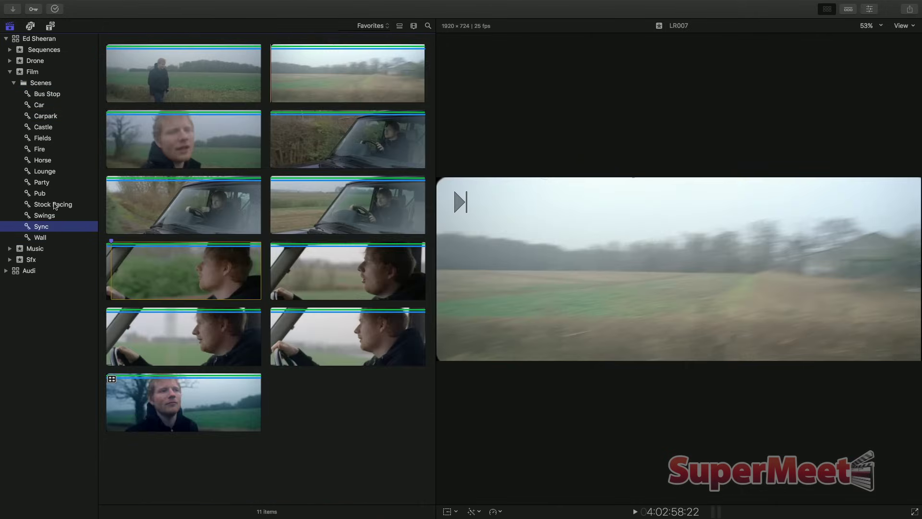
- Add Party and Fields to the keyword selection, then return to Stock Racing and select its second clip
super+click(59, 184)
super+click(51, 137)
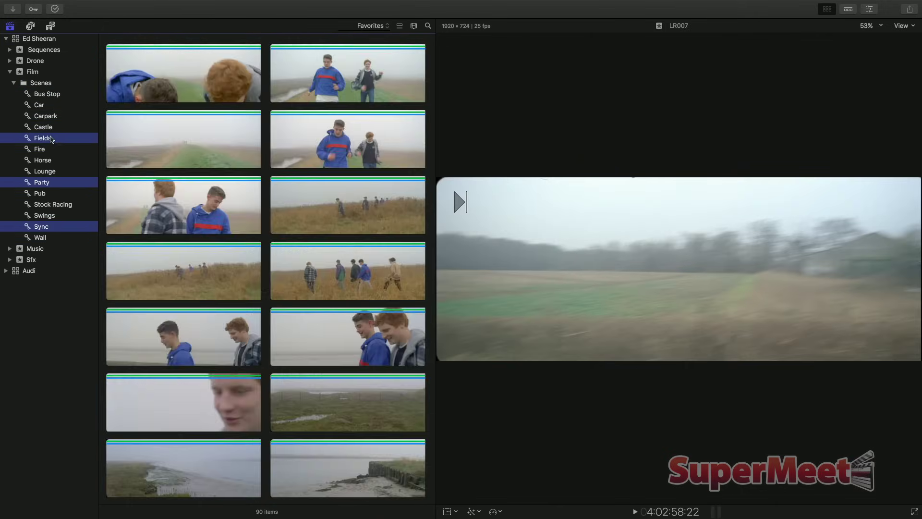
scroll(257, 189, down, 10)
scroll(257, 190, up, 10)
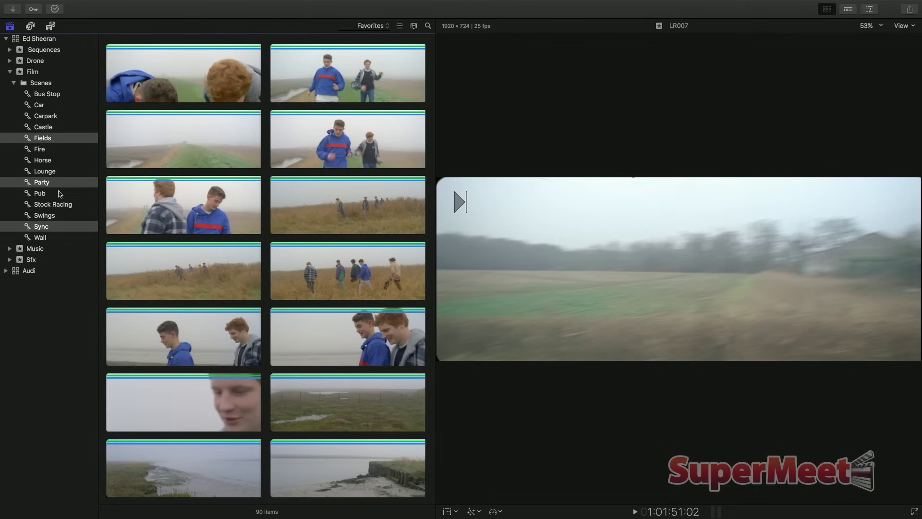
click(60, 205)
click(62, 182)
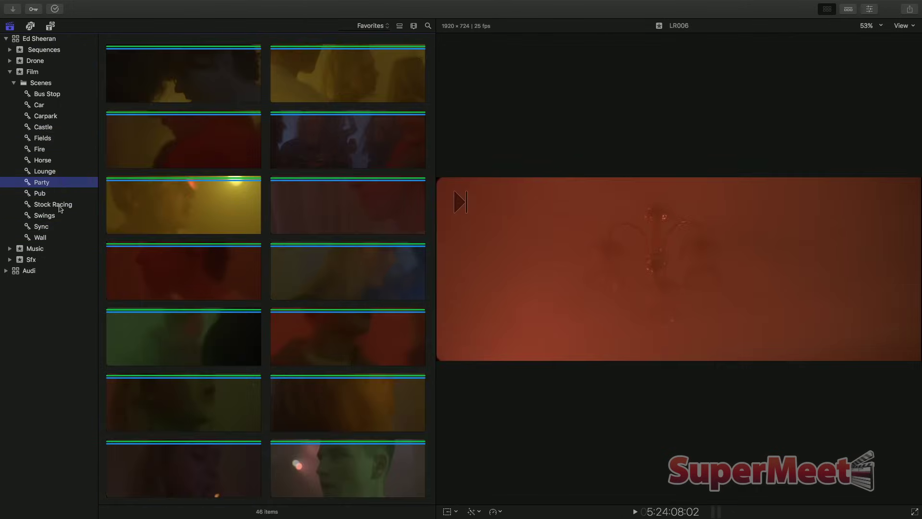
click(71, 203)
click(335, 91)
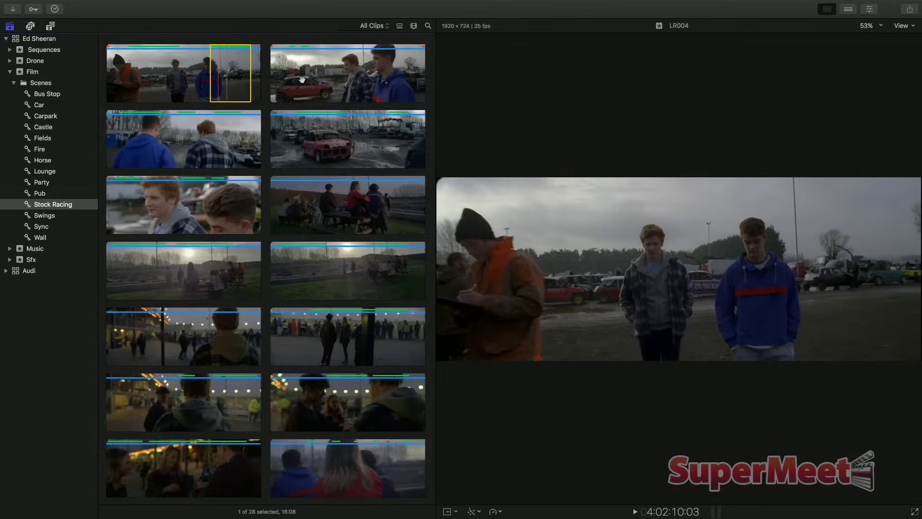
- Hide rejected clips, mark a range on the car-park clip as favorite, then list only favorites
key(ctrl+h)
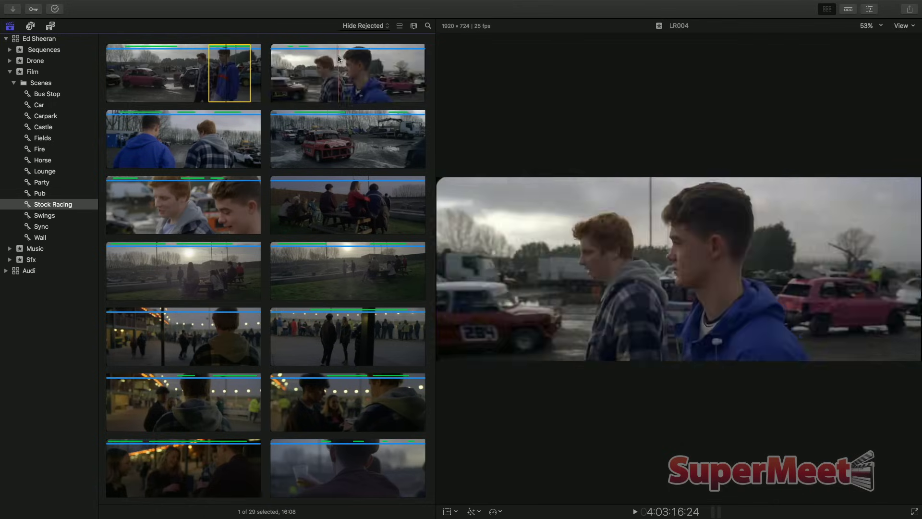
drag(338, 56, 364, 54)
key(f)
key(ctrl+f)
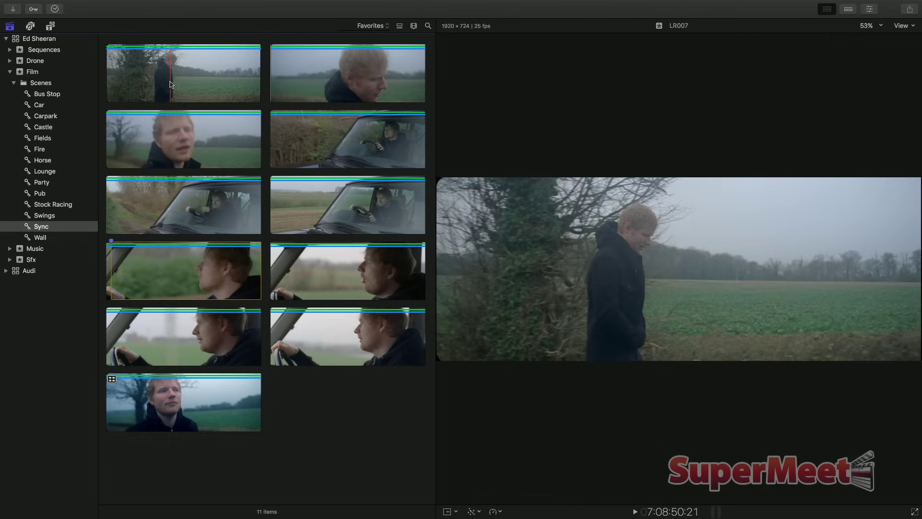
- Select the wide shot of the man walking in the field among the Sync favorites
click(171, 84)
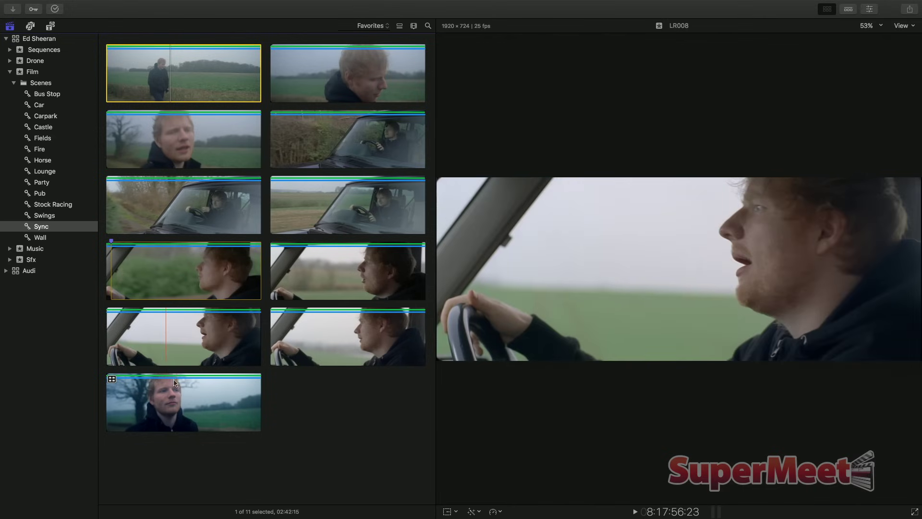
- Open Sync Takes in the Angle Editor to see the Car Cu 3, Car Cu 4 and Track angles
double_click(168, 398)
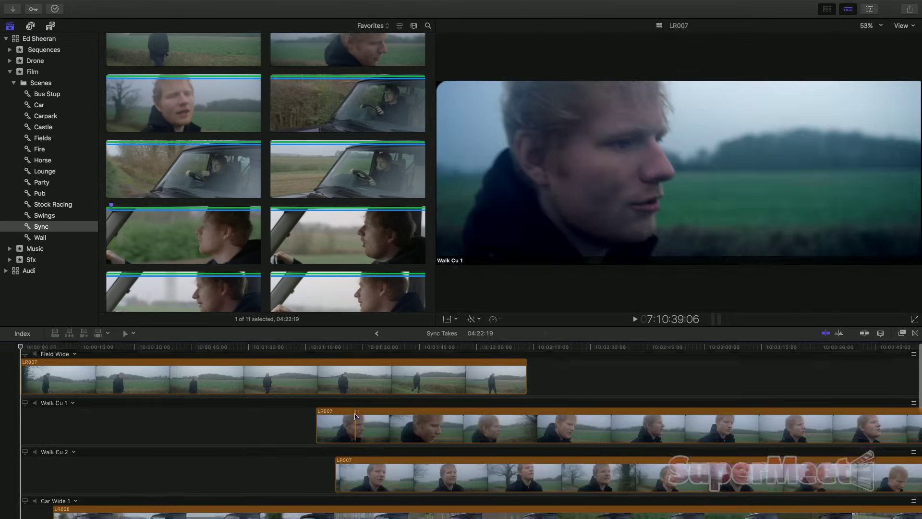
scroll(355, 416, down, 10)
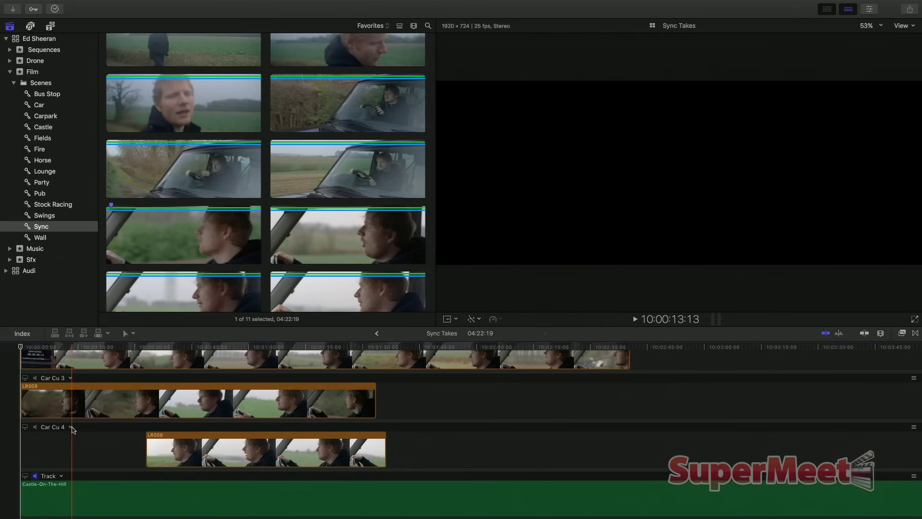
- Add a new monitored angle to Sync Takes and fill it with the LR008 car close-up
click(72, 427)
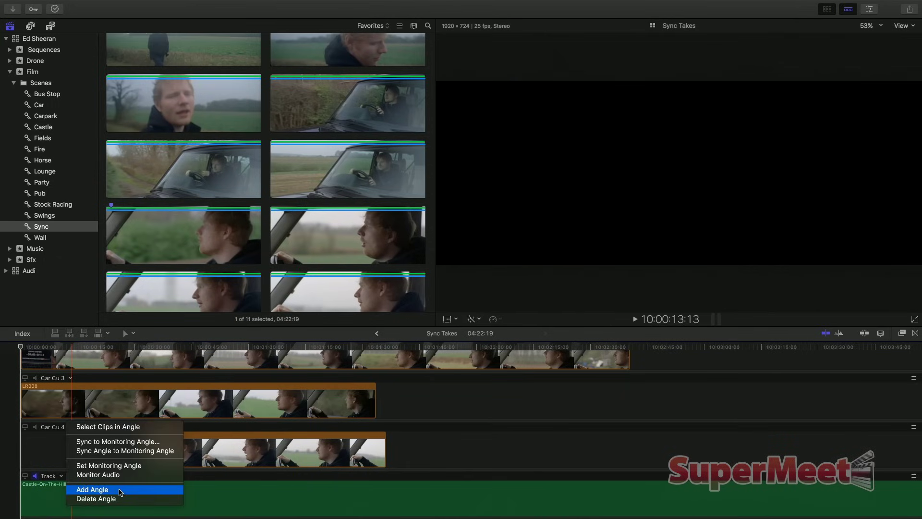
click(92, 490)
click(25, 476)
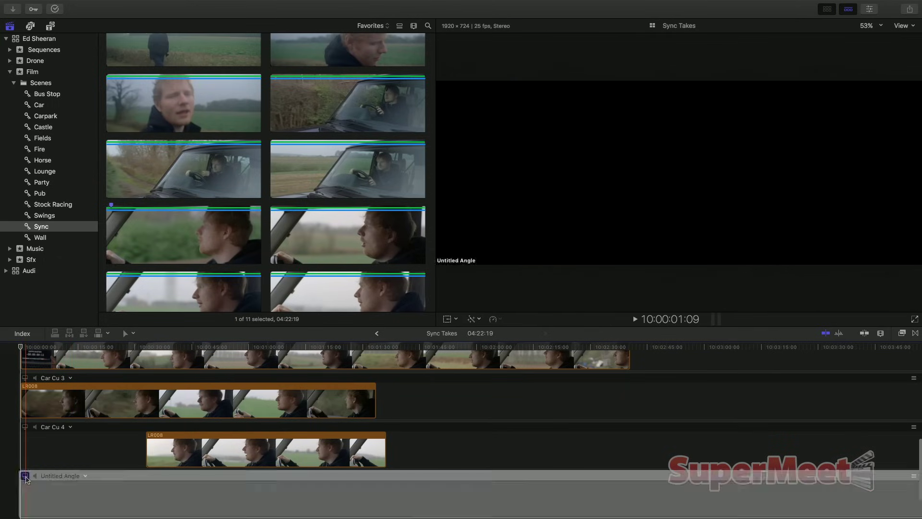
click(27, 479)
click(144, 260)
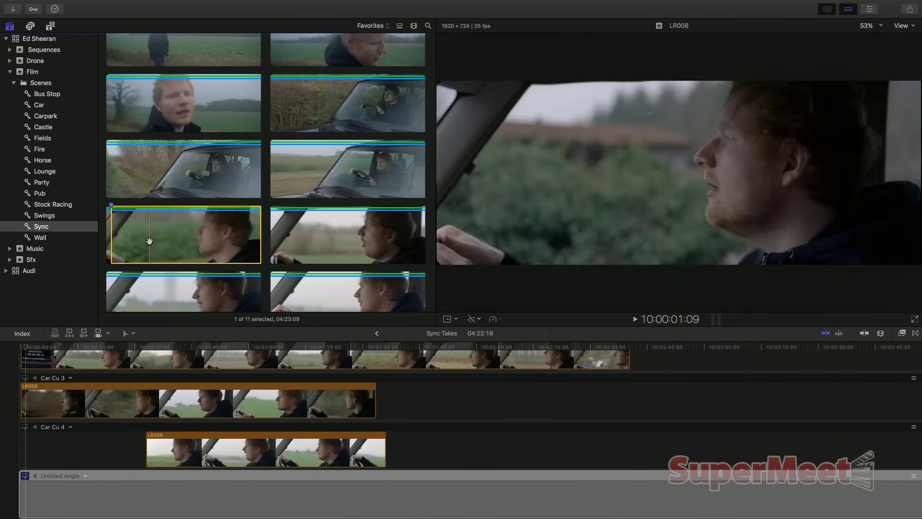
key(e)
- Nudge the LR008 clip into sync during playback and rename the angle Car C 1
key(shift+z)
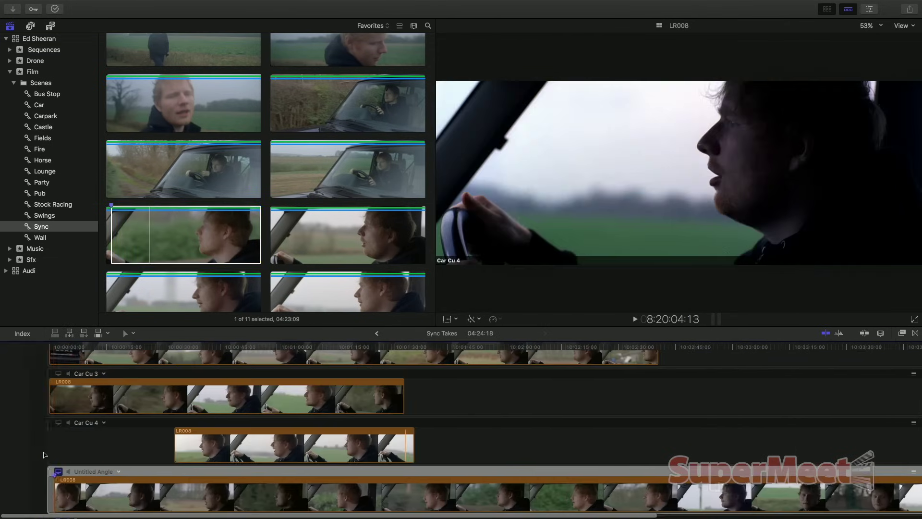
click(83, 494)
key(space)
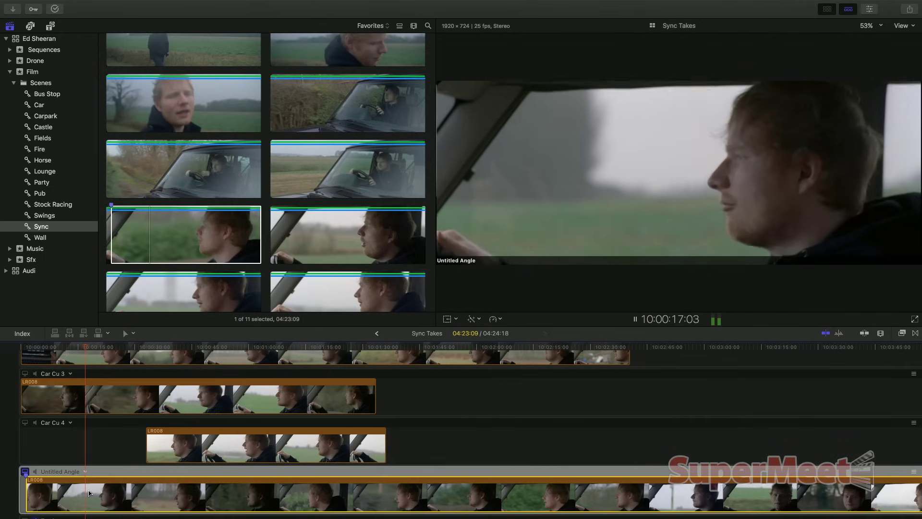
key(XF86AudioRaiseVolume)
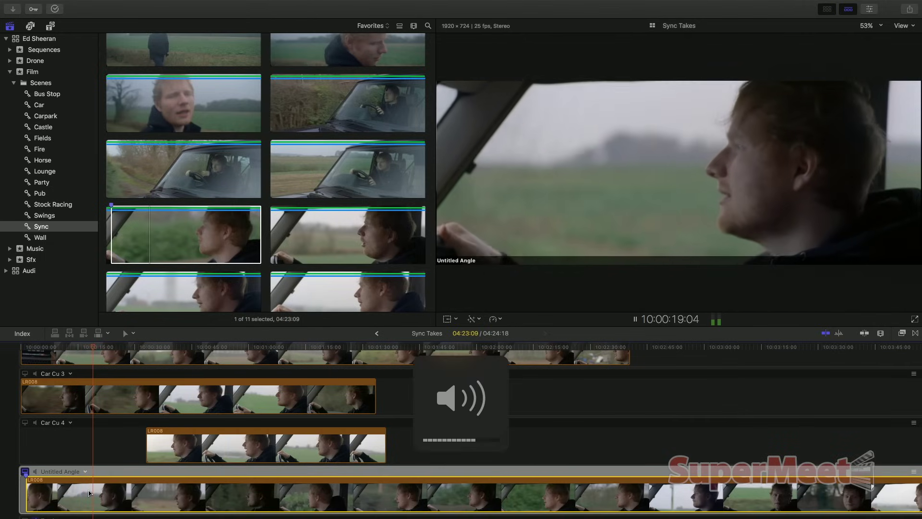
key(comma)
key(comma)
key(comma)
key(comma)
key(comma)
key(comma)
key(comma)
key(comma)
key(comma)
key(comma)
key(comma)
key(comma)
key(comma)
key(comma)
key(comma)
key(comma)
key(comma)
key(comma)
key(comma)
key(comma)
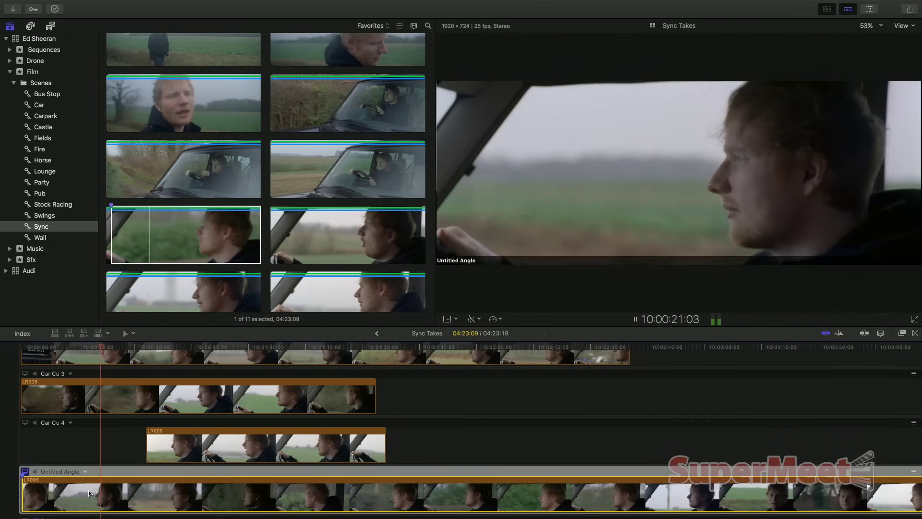
key(comma)
key(comma)
key(comma)
key(comma)
key(comma)
key(comma)
key(comma)
key(comma)
key(comma)
key(period)
key(period)
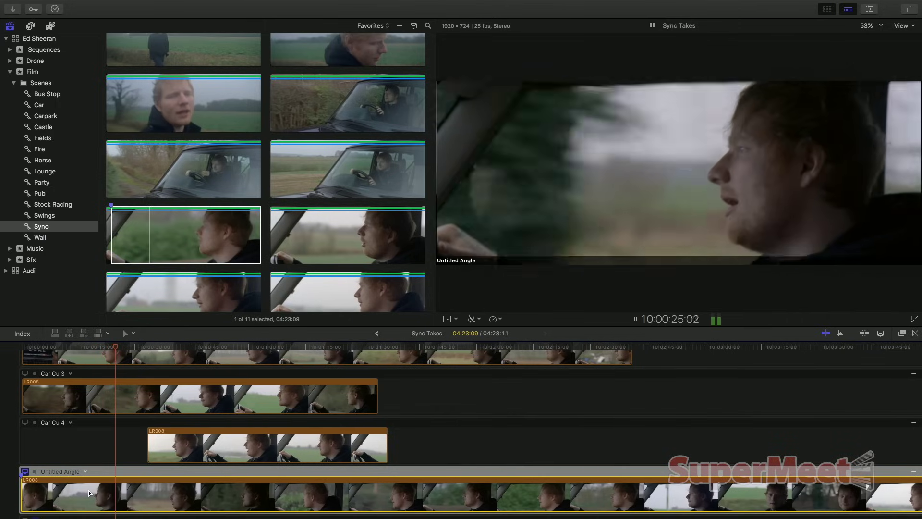
double_click(55, 472)
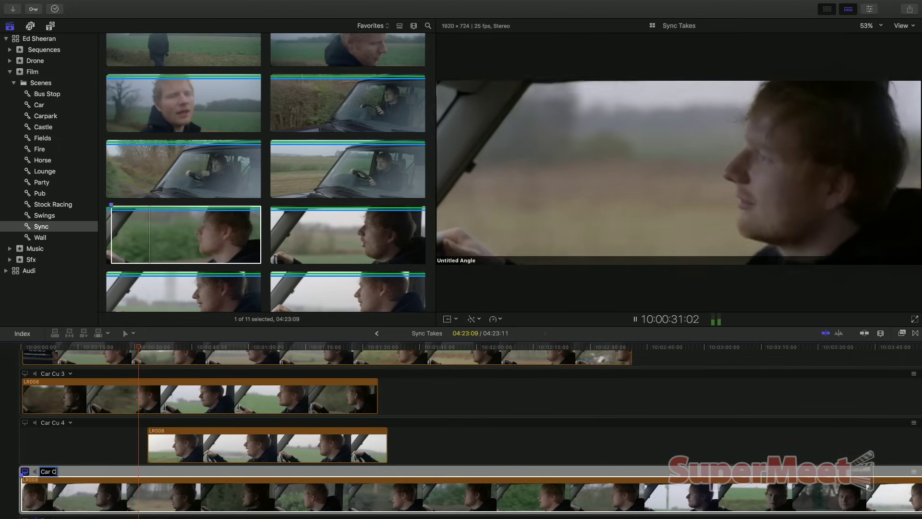
key(Return)
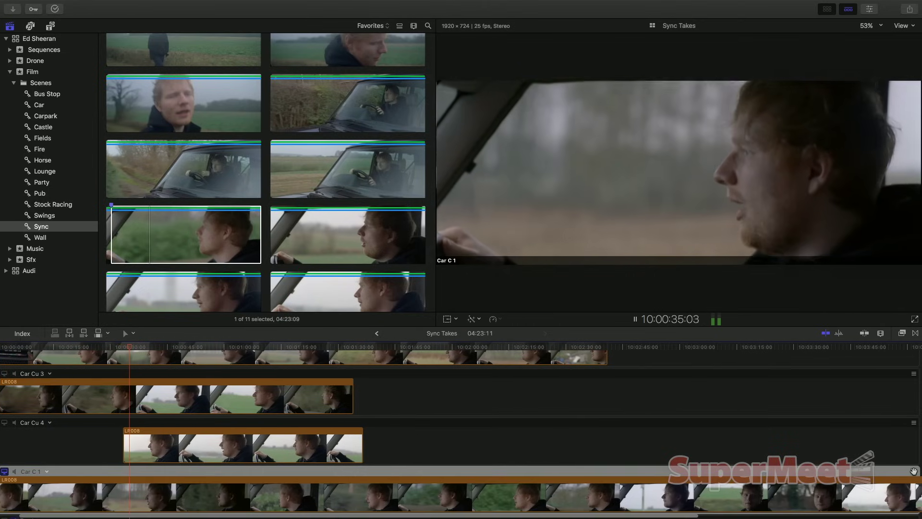
- Drag the Car C 1 angle up above Car Cu 3 and stop playback
drag(914, 473, 729, 461)
key(space)
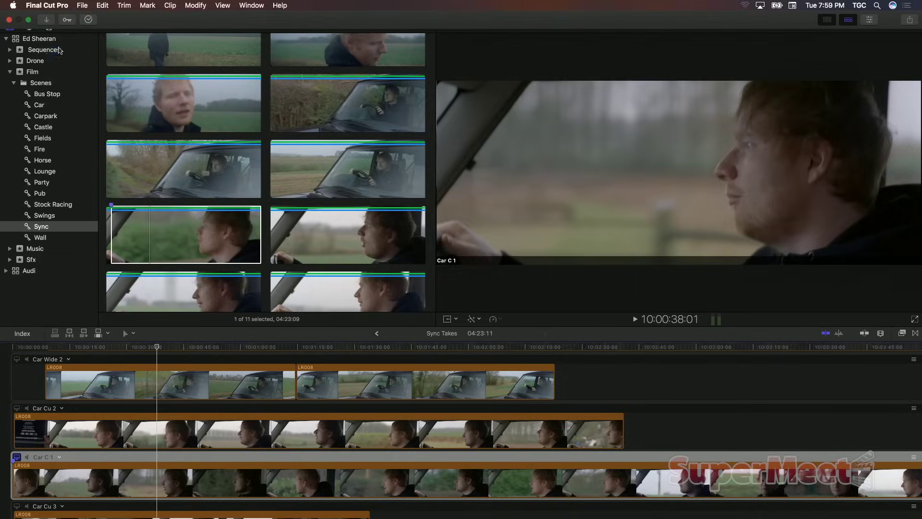
- Open the Cut 10 sequence from Sequences in the timeline
click(60, 50)
scroll(235, 206, down, 2)
click(287, 244)
double_click(287, 245)
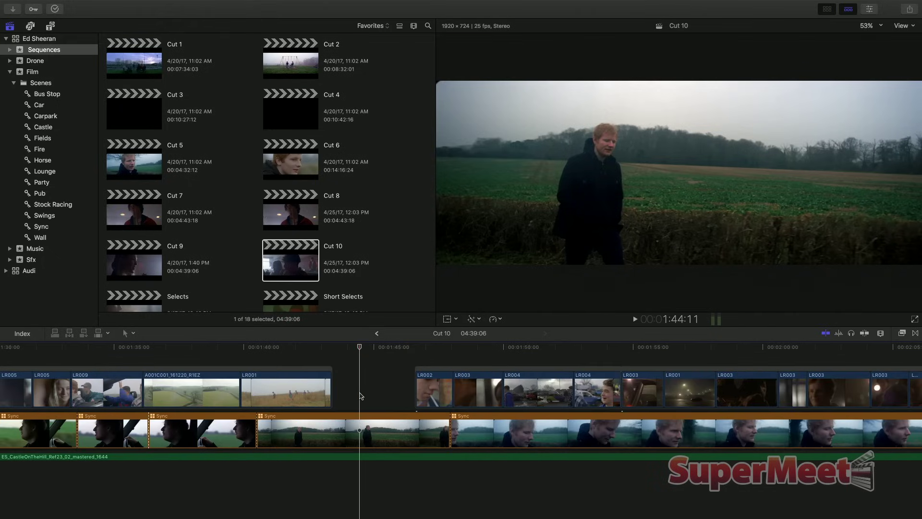
key(ctrl+super+1)
key(shift+super+7)
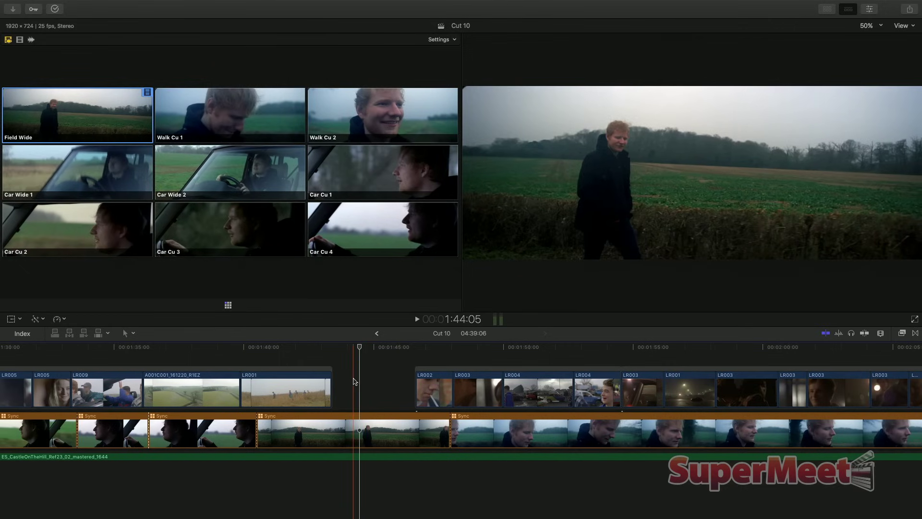
key(super+minus)
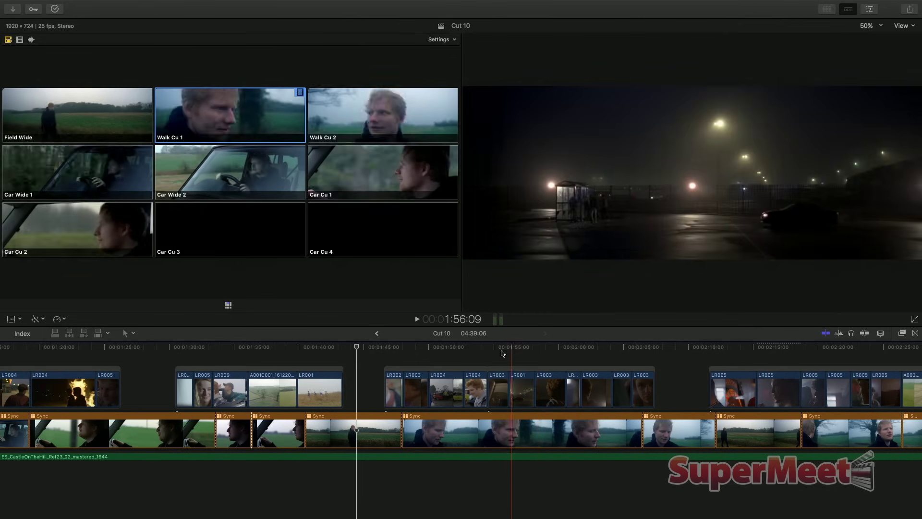
click(370, 366)
- Hide the Angle Viewer, zoom the timeline in and review the section from 1:42:21
key(super+shift+7)
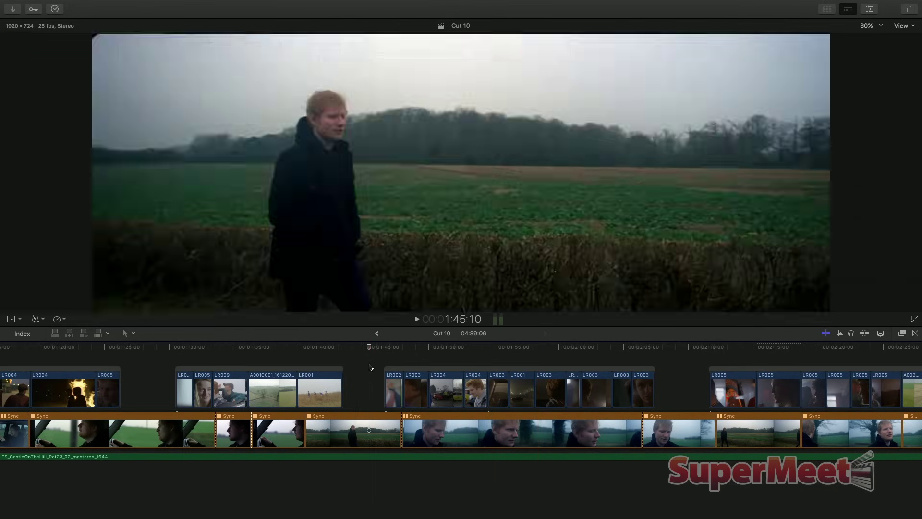
key(super+equal)
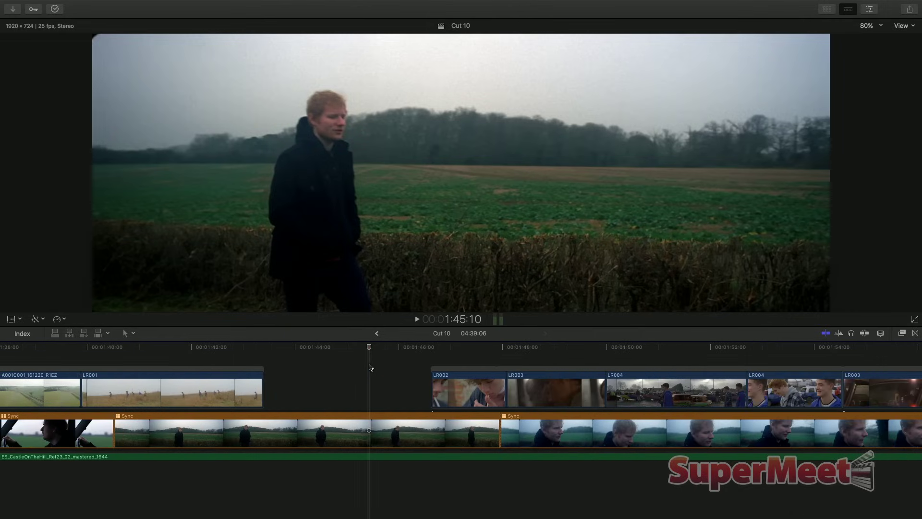
scroll(371, 367, left, 4)
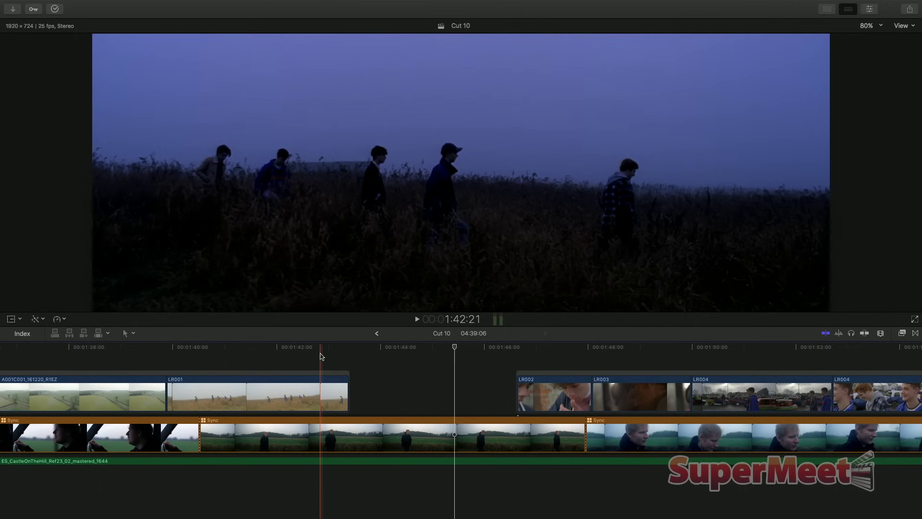
key(space)
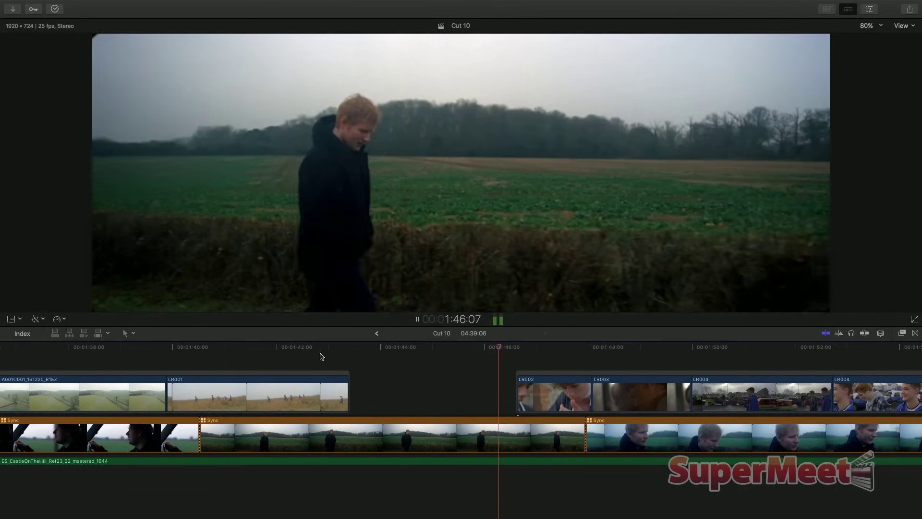
key(space)
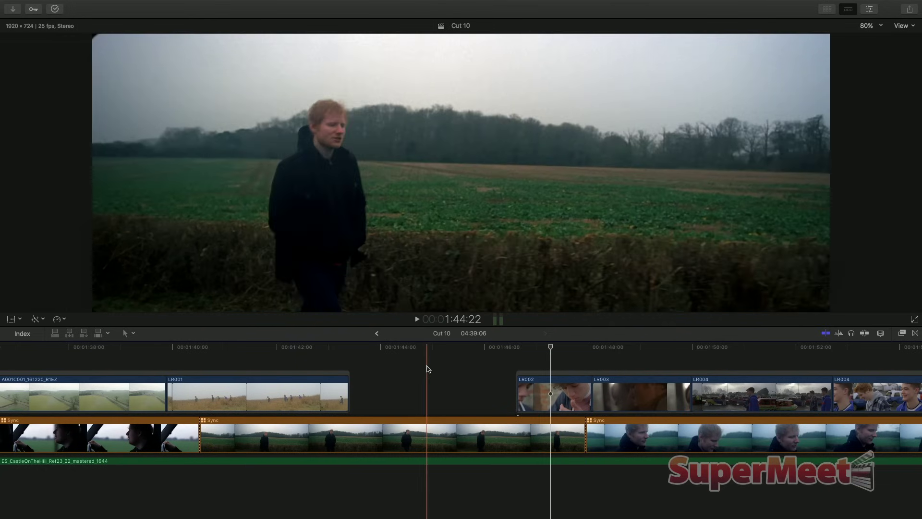
- At 1:44:22, cut the multicam clip to a car close-up angle and play back the edit
click(428, 369)
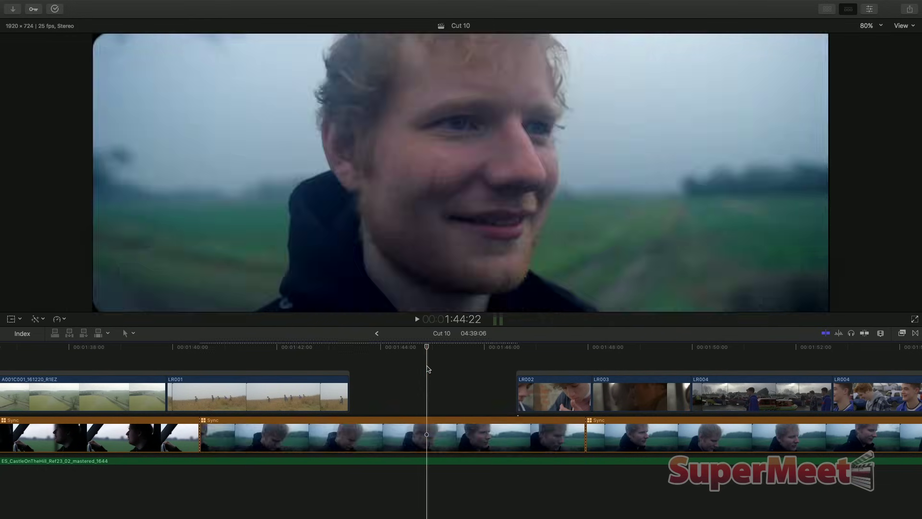
key(alt+2)
key(space)
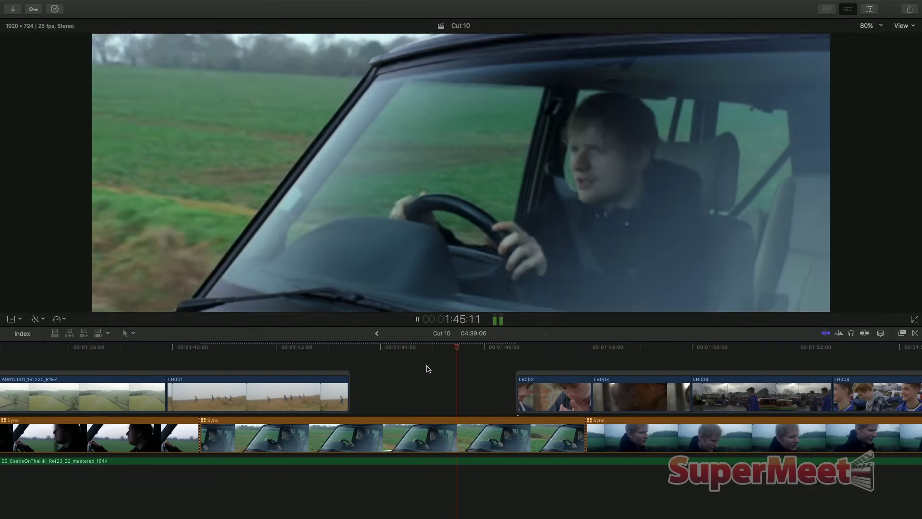
key(alt+1)
key(space)
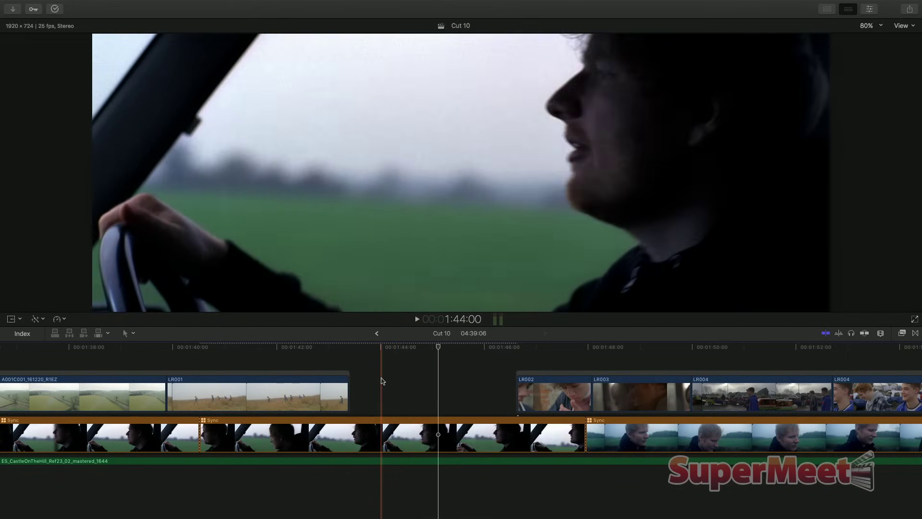
key(space)
key(space)
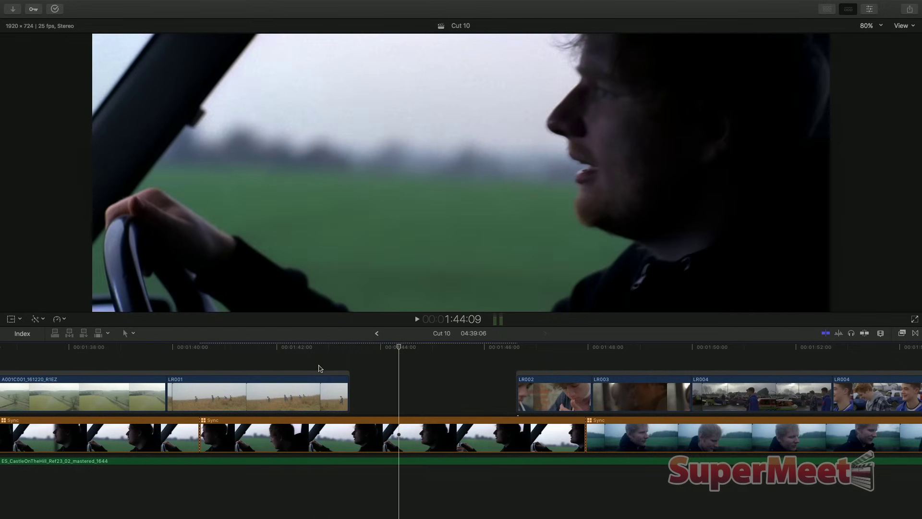
key(super+minus)
key(super+minus)
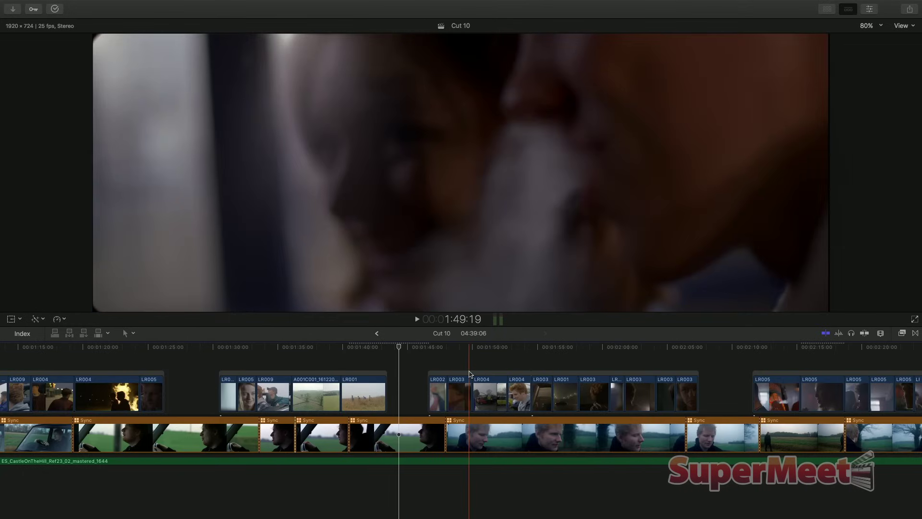
key(shift+z)
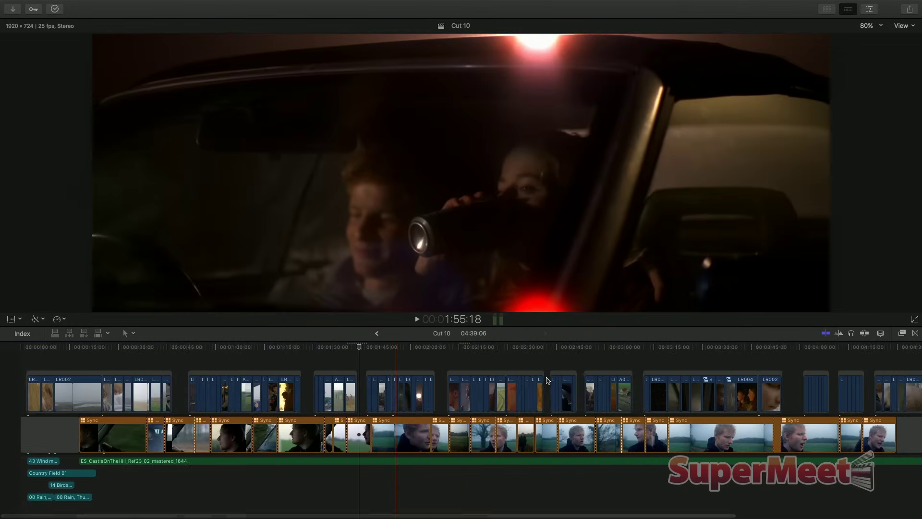
key(super+equal)
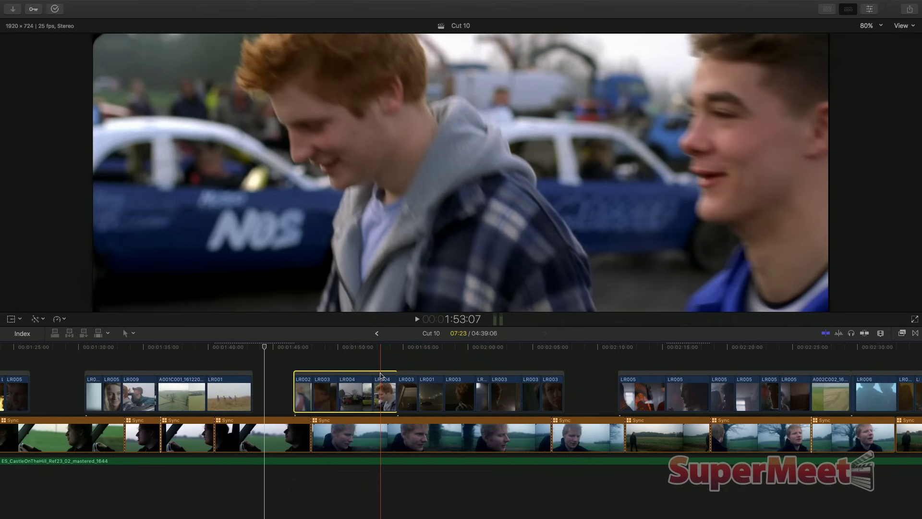
drag(381, 375, 288, 429)
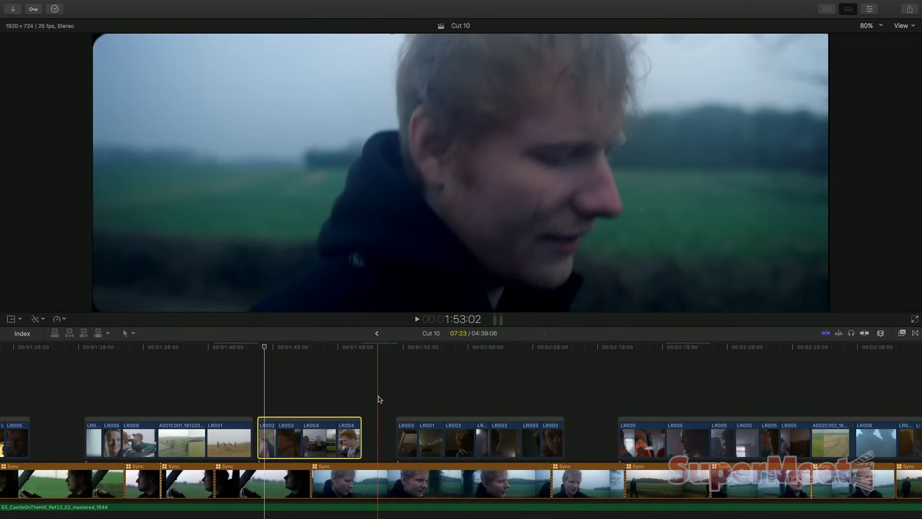
key(super+z)
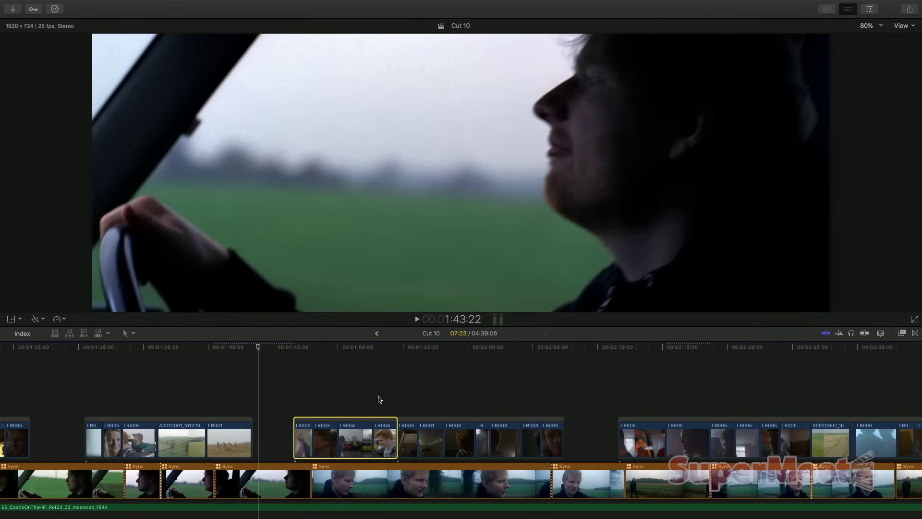
- Zoom into the 2:10–2:40 stretch and drag the second LR005 pub shot later
scroll(425, 396, right, 10)
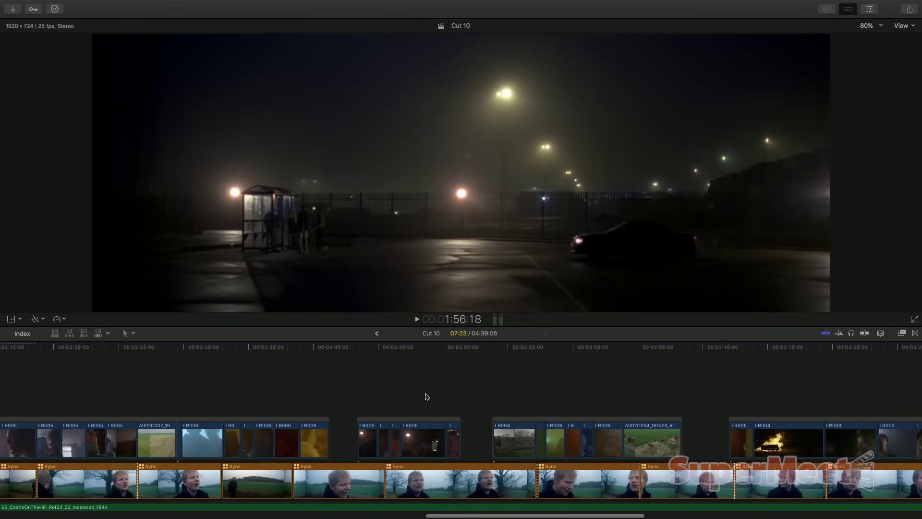
scroll(425, 397, left, 5)
key(super+equal)
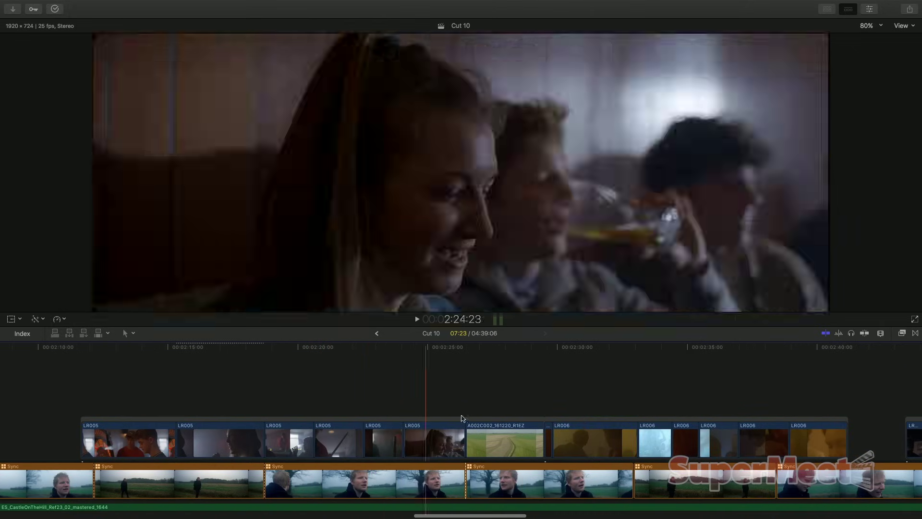
click(482, 420)
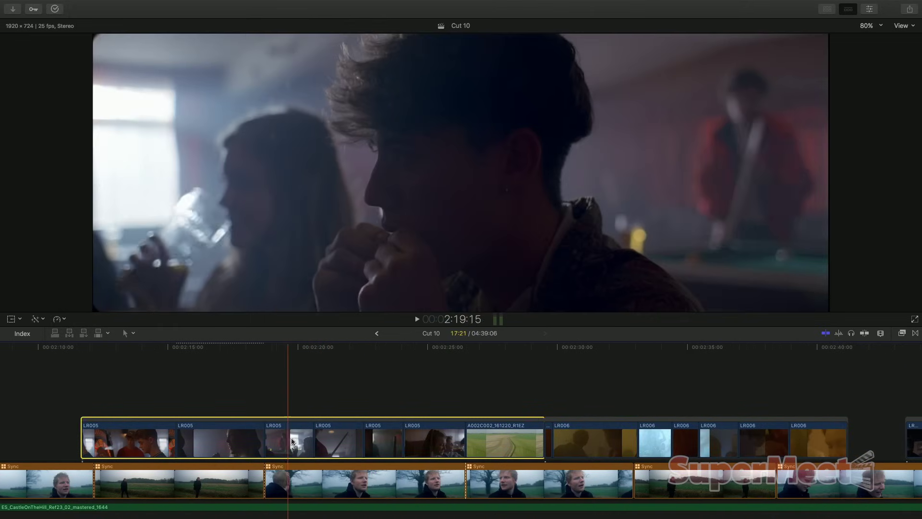
click(221, 439)
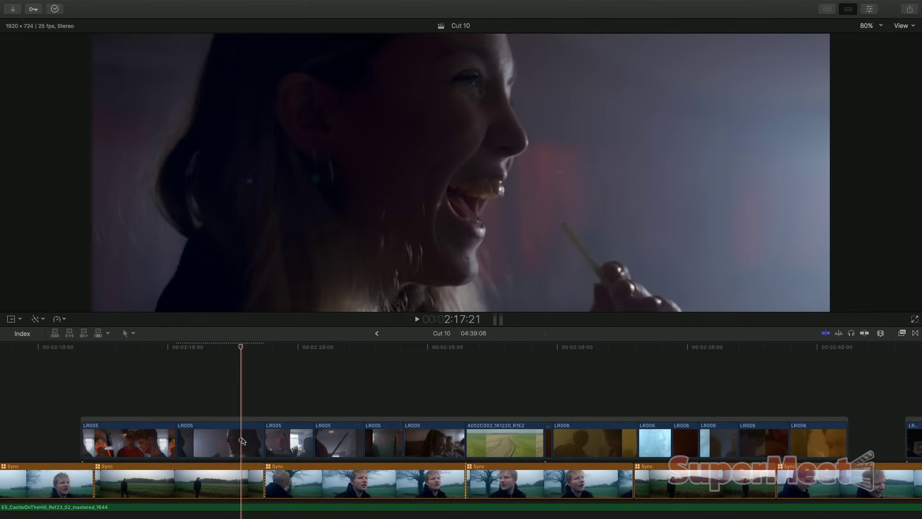
drag(243, 441, 340, 440)
click(362, 435)
key(super+z)
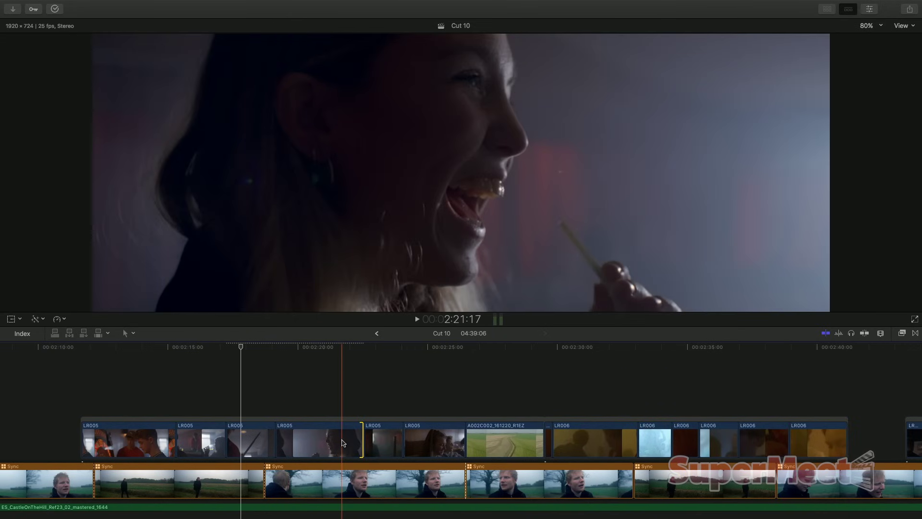
- Play back the edit, check the LR006 and LR005 groups near 2:24, then fit the project
key(space)
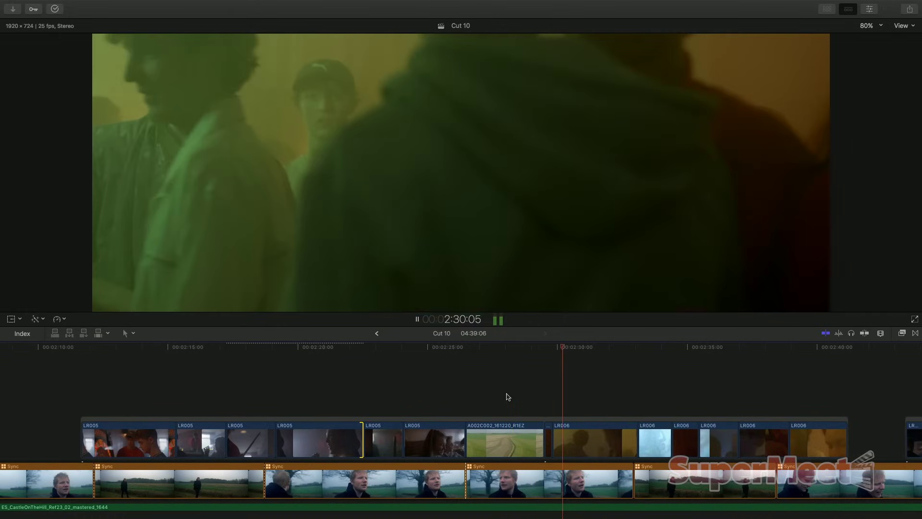
key(space)
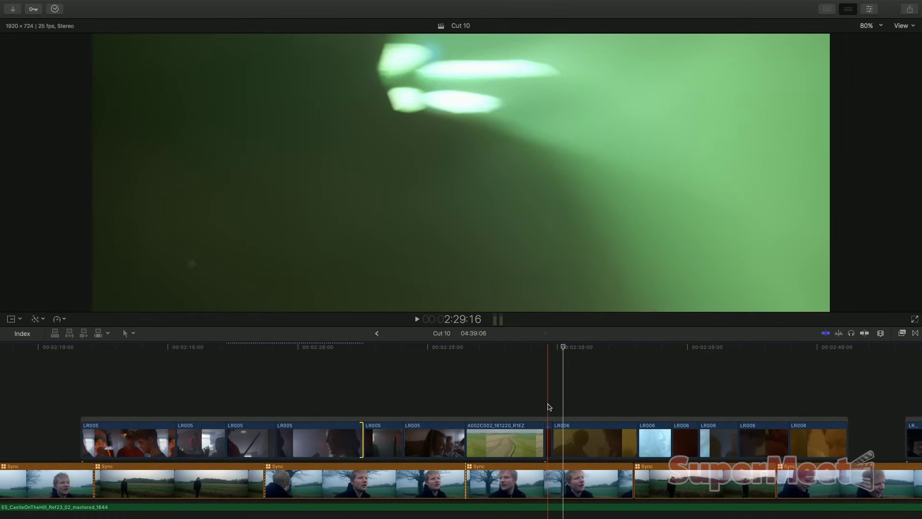
key(space)
key(space)
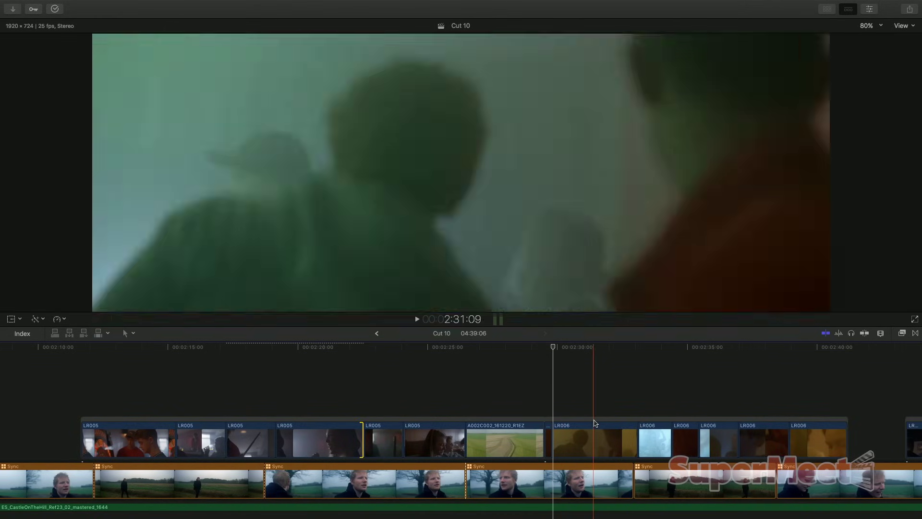
click(594, 437)
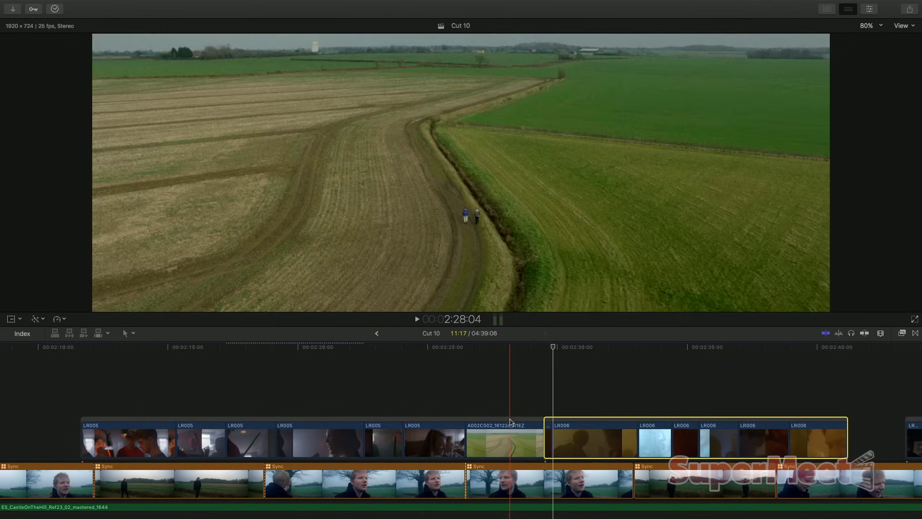
click(515, 420)
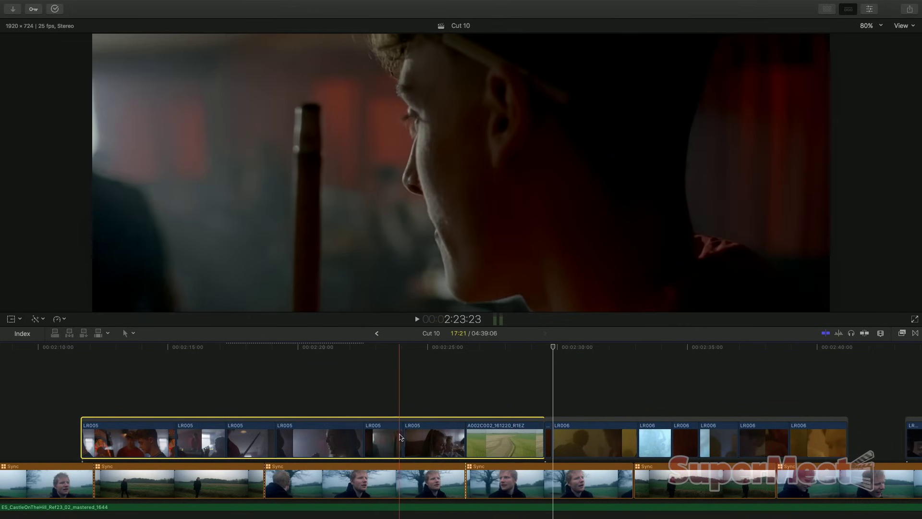
click(404, 437)
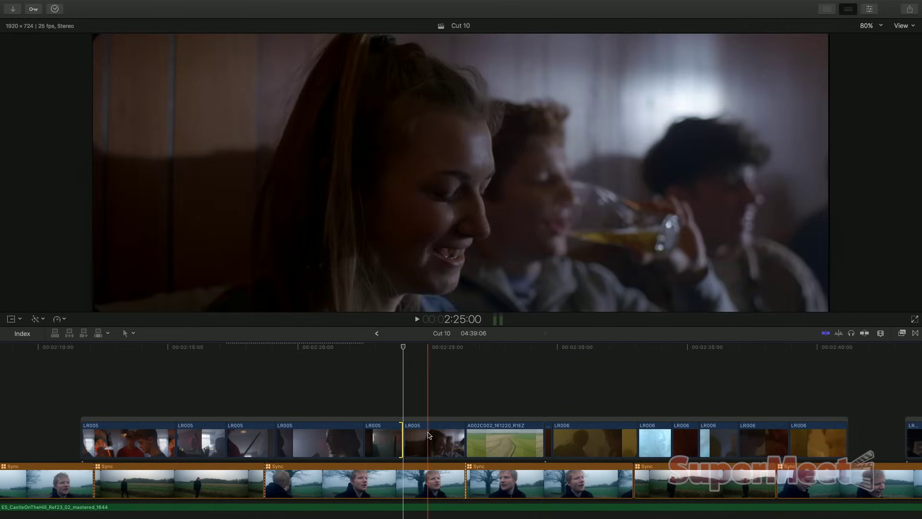
key(shift+z)
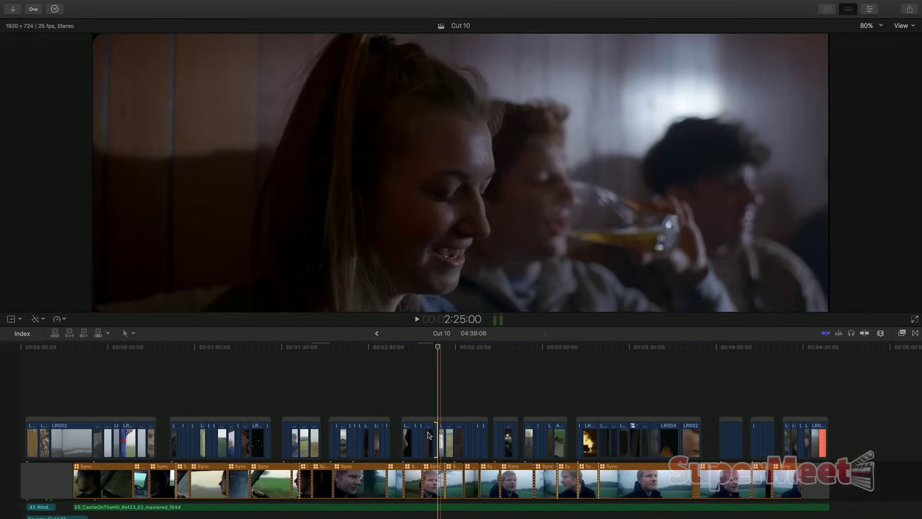
- Play the opening of Cut 10, then return to the project's start
scroll(429, 435, down, 3)
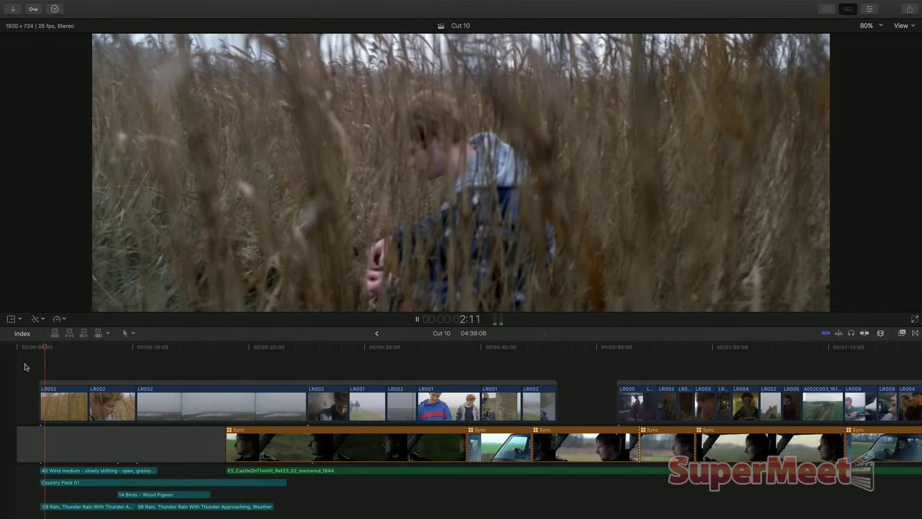
key(XF86AudioRaiseVolume)
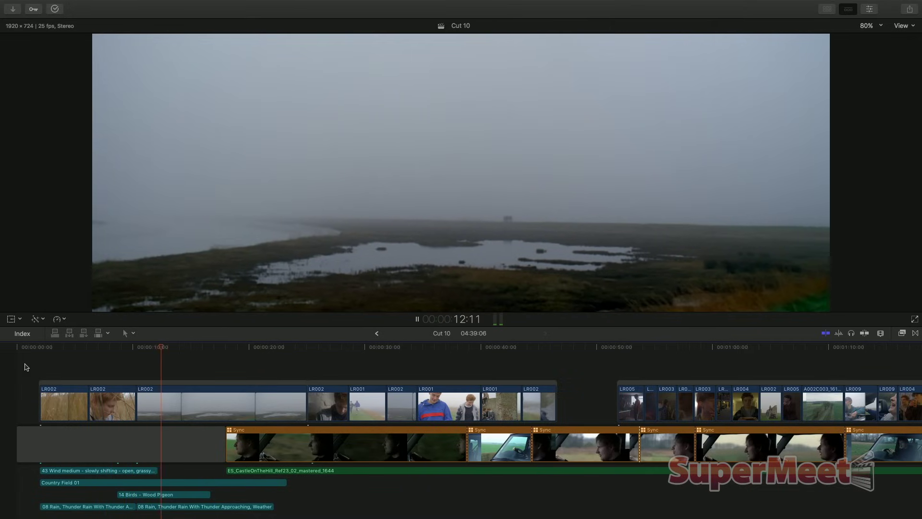
key(Up)
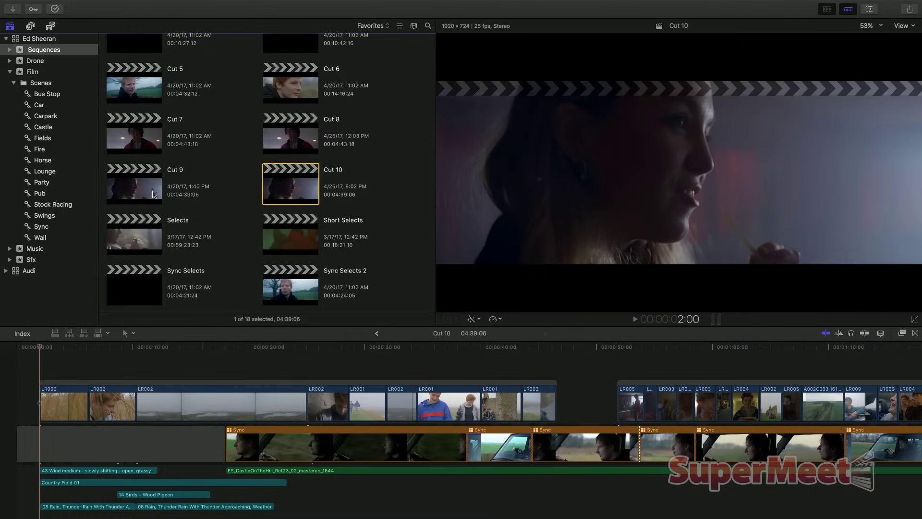
- Connect a very short ES_CastleOnTheHill_Ref23_02_mastered_1644 snippet from Music at Cut 10's start
click(43, 251)
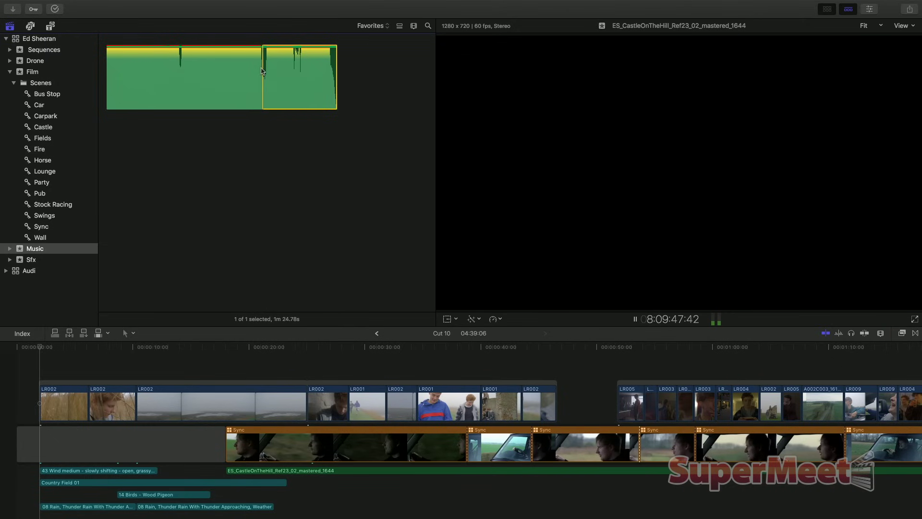
key(o)
key(q)
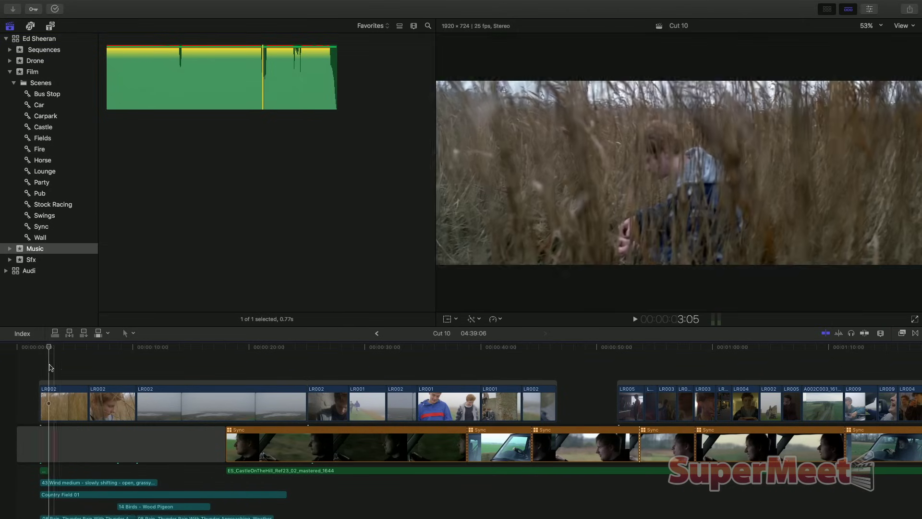
key(super+equal)
key(super+equal)
key(ctrl+alt+Up)
key(ctrl+alt+Up)
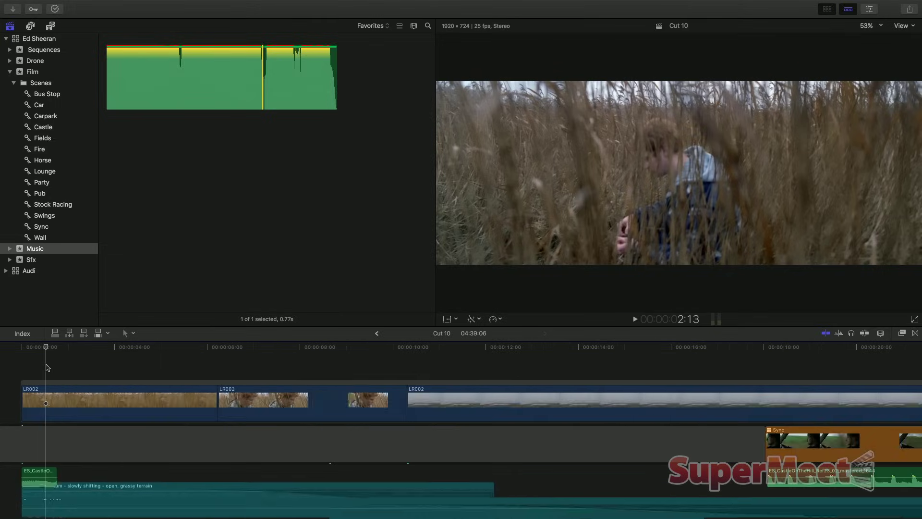
scroll(48, 367, left, 3)
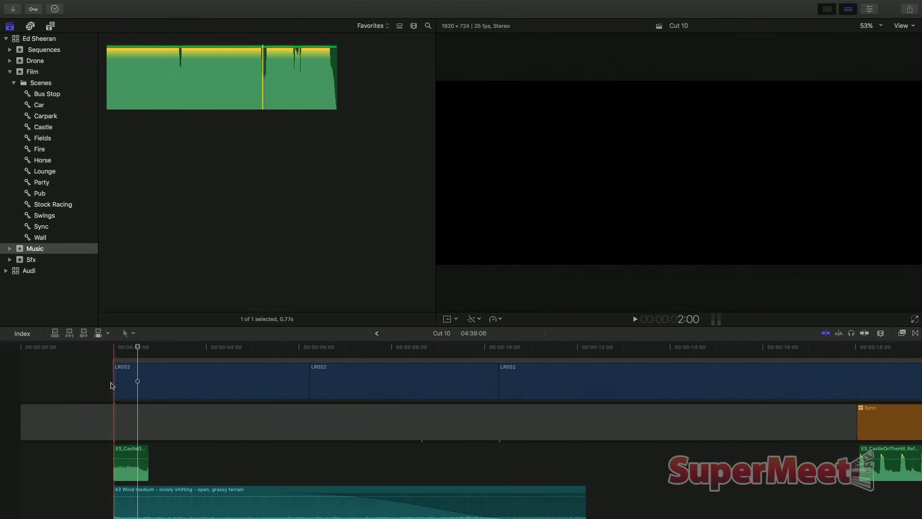
- Retime the music snippet into 7% slow motion, stretching it much longer
click(126, 470)
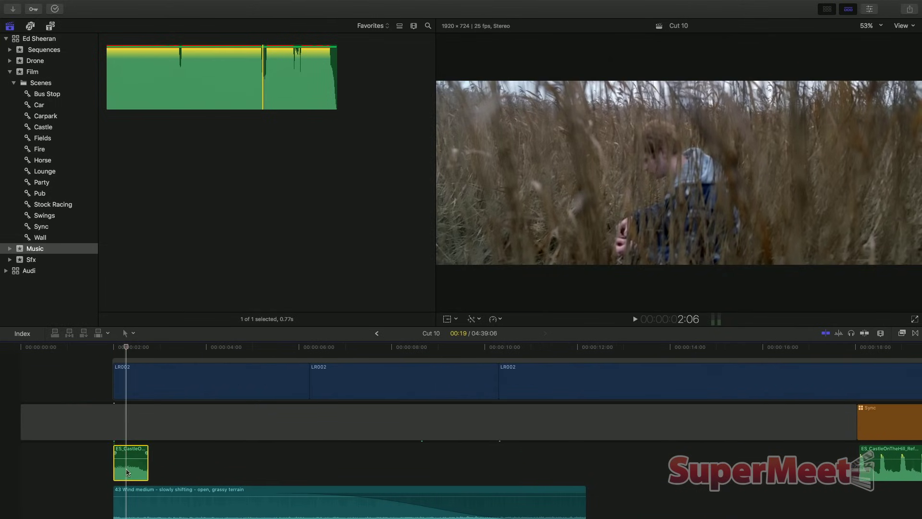
key(super+r)
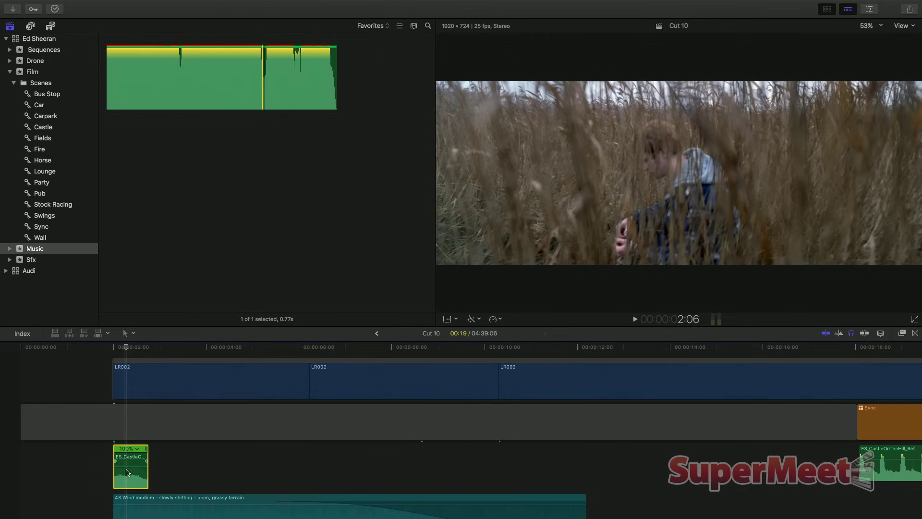
scroll(139, 432, down, 2)
key(space)
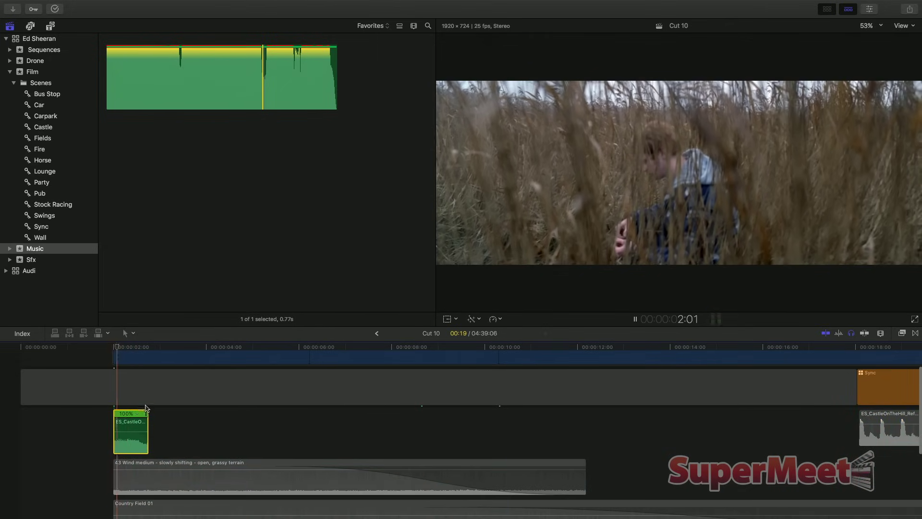
drag(147, 413, 598, 415)
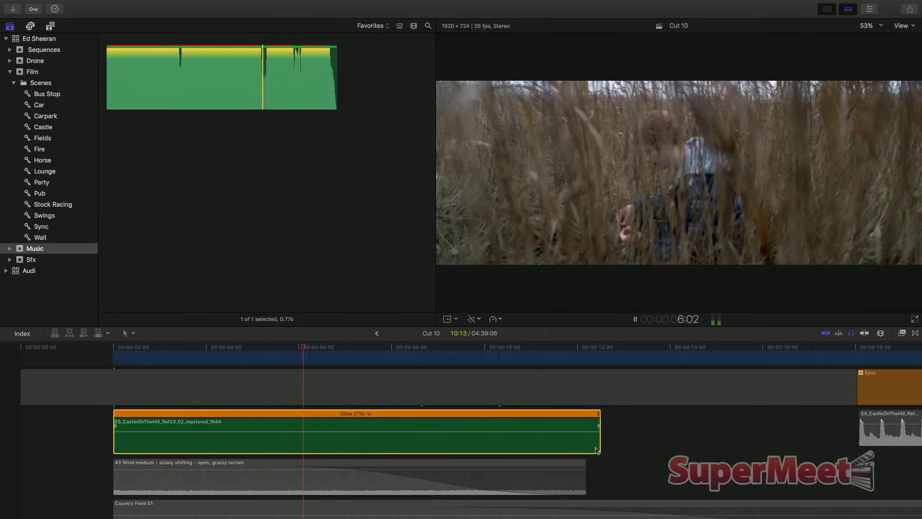
drag(596, 451, 693, 444)
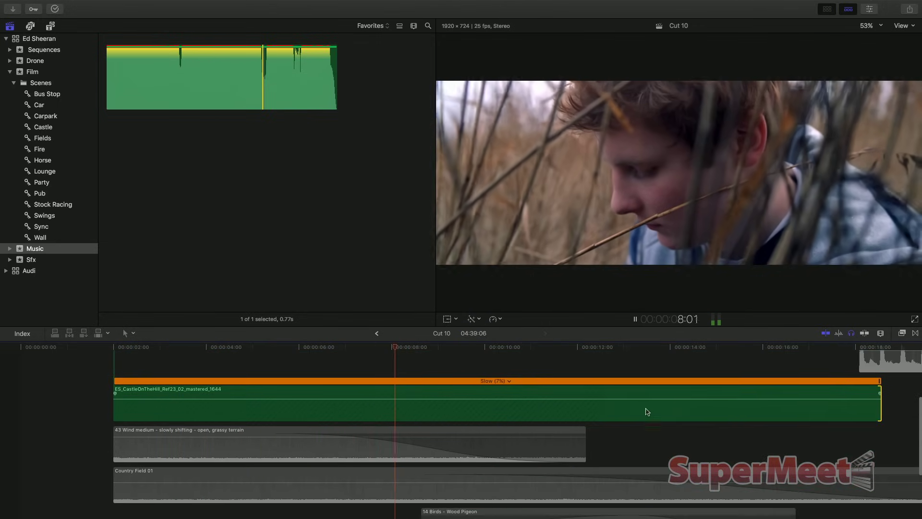
key(space)
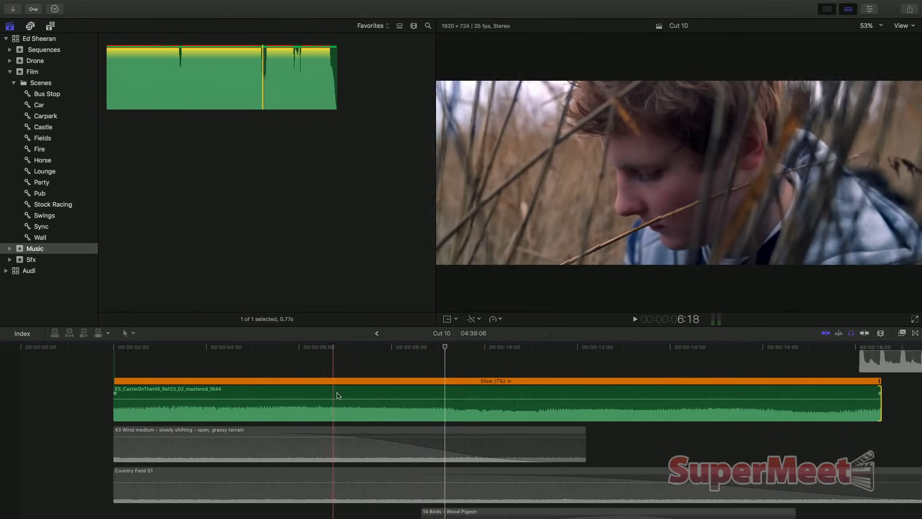
key(space)
key(space)
- Split the clip's speed change at the playhead and slow the second segment to 5%
click(462, 391)
key(shift+b)
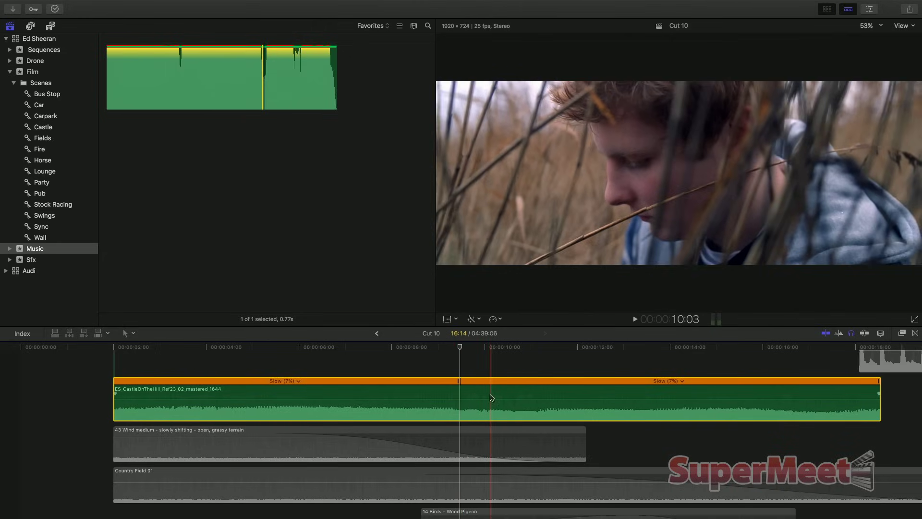
key(super+minus)
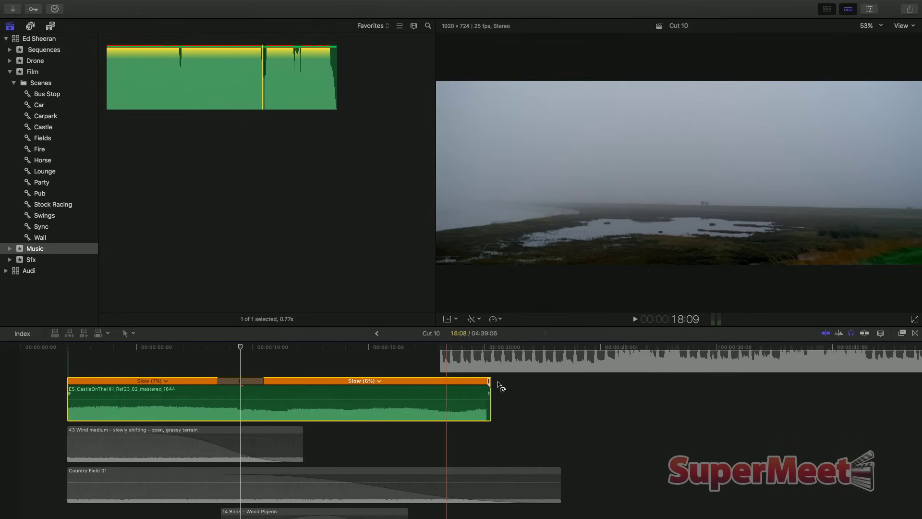
drag(509, 383, 591, 383)
- Play back the slowed music snippet from near its start to review it
click(190, 346)
key(space)
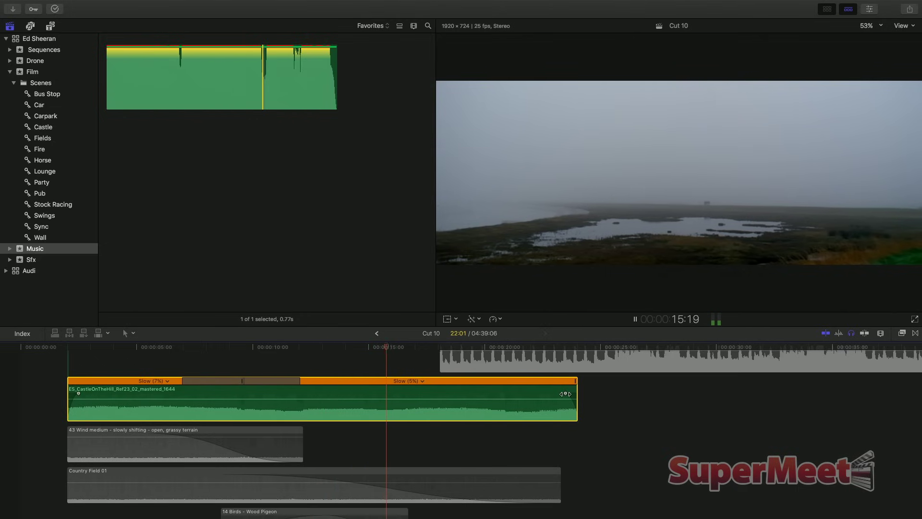
click(122, 355)
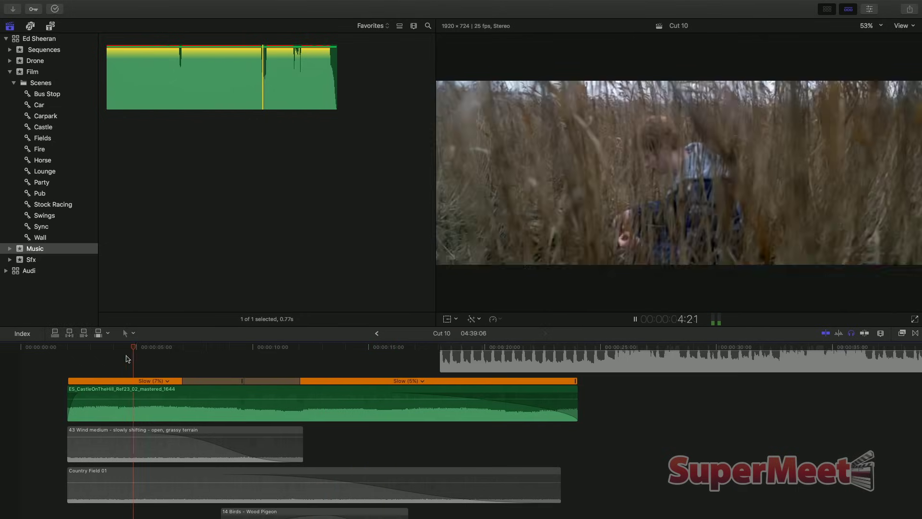
click(109, 389)
key(space)
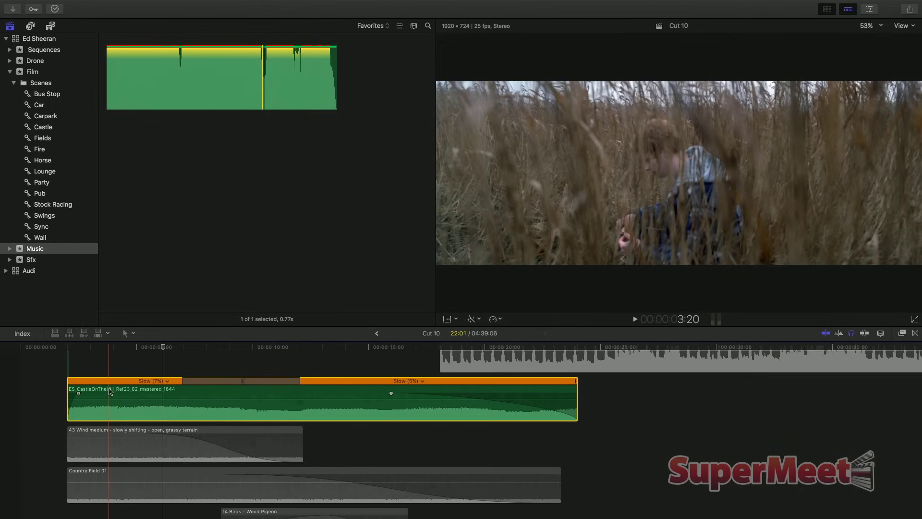
key(space)
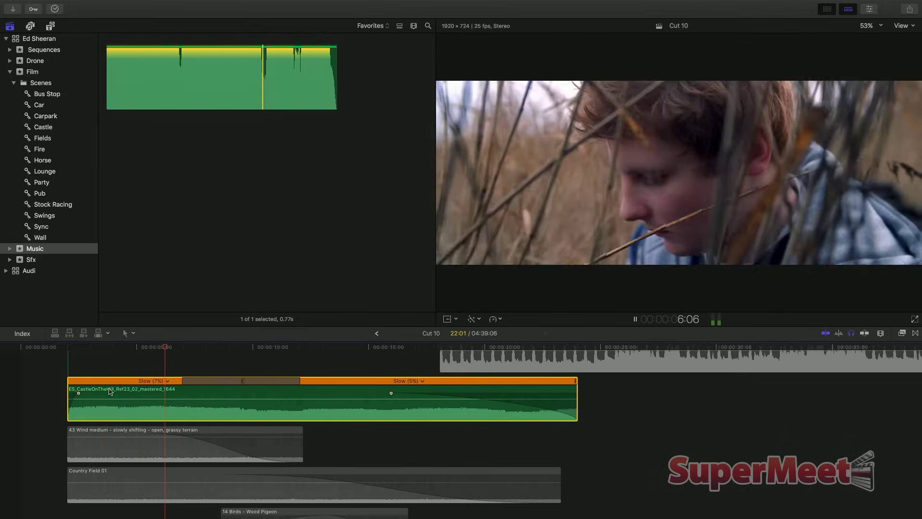
key(space)
key(super+shift+1)
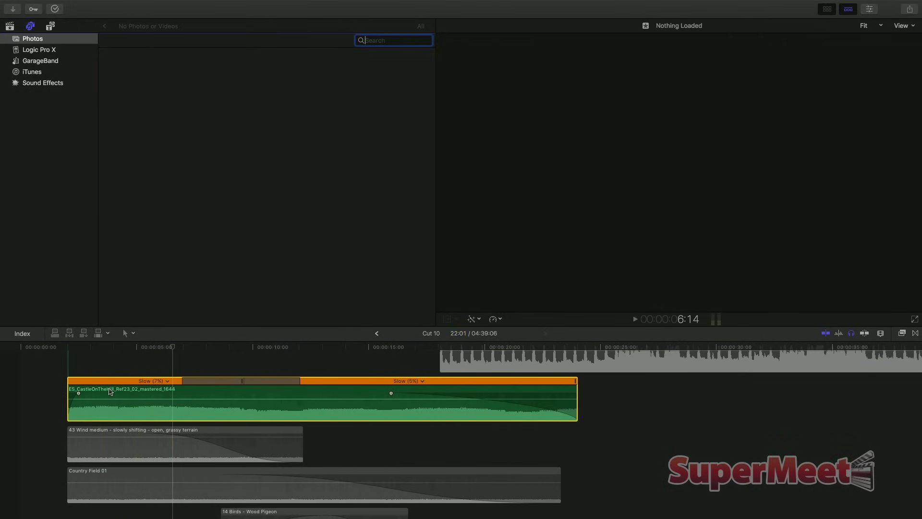
- Hide the browser and show the inspector and effects browser beside the timeline
click(110, 391)
key(super+1)
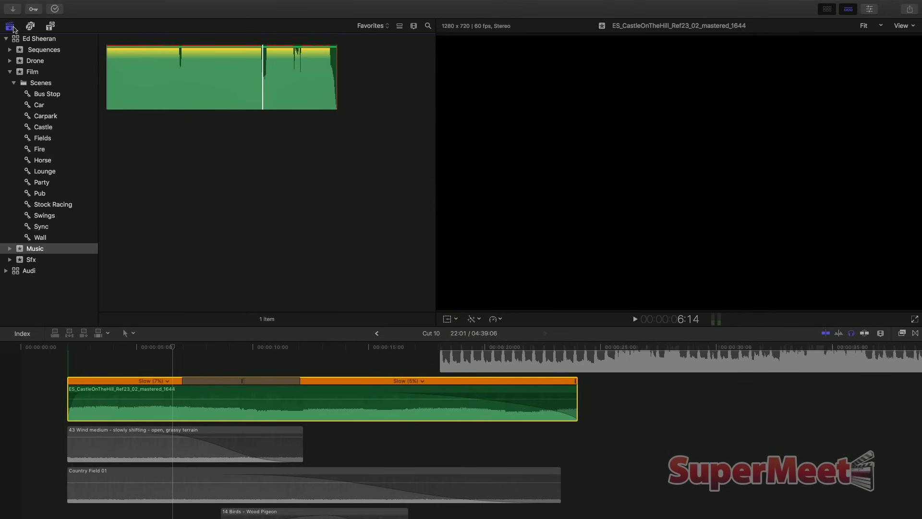
key(ctrl+super+1)
key(super+4)
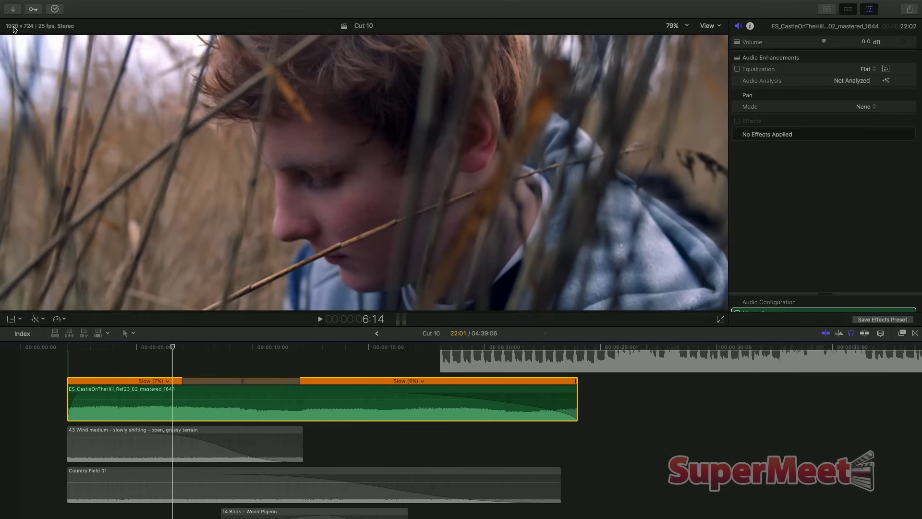
key(super+5)
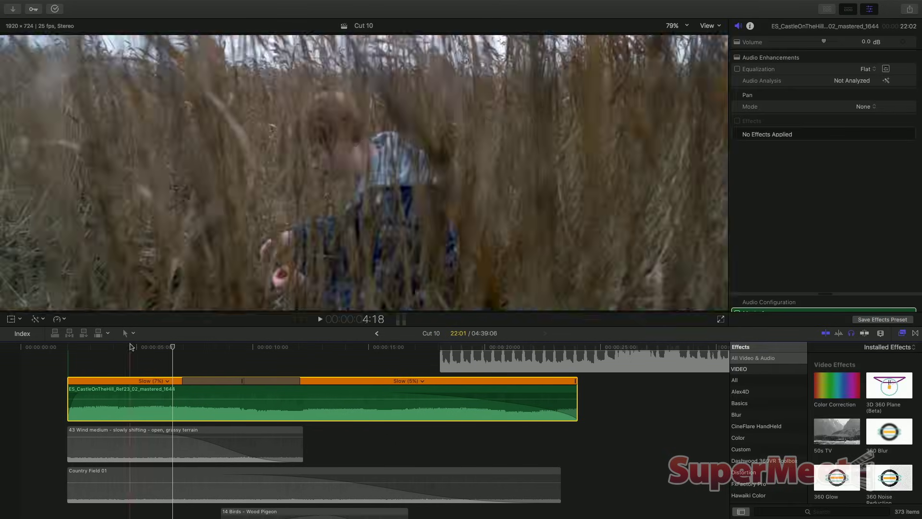
key(space)
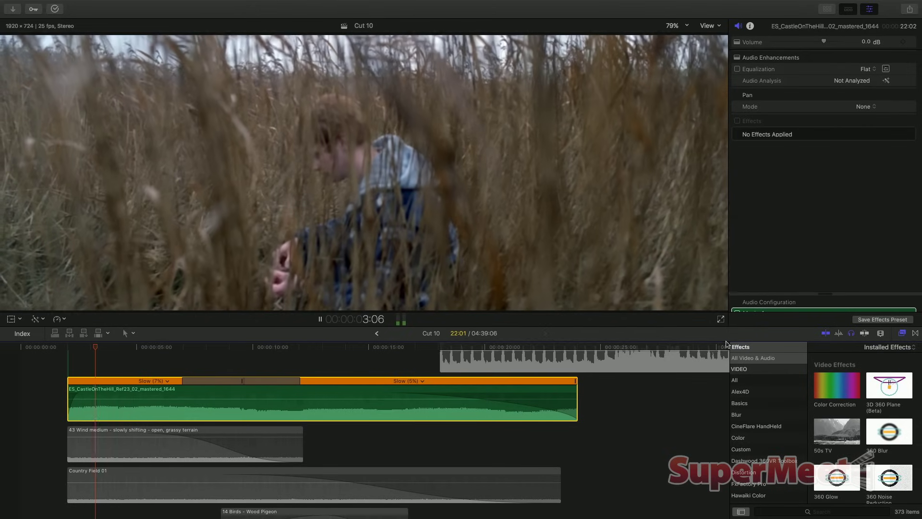
- Apply Modest Cathedral reverb to the music clip with Amount 90
click(769, 358)
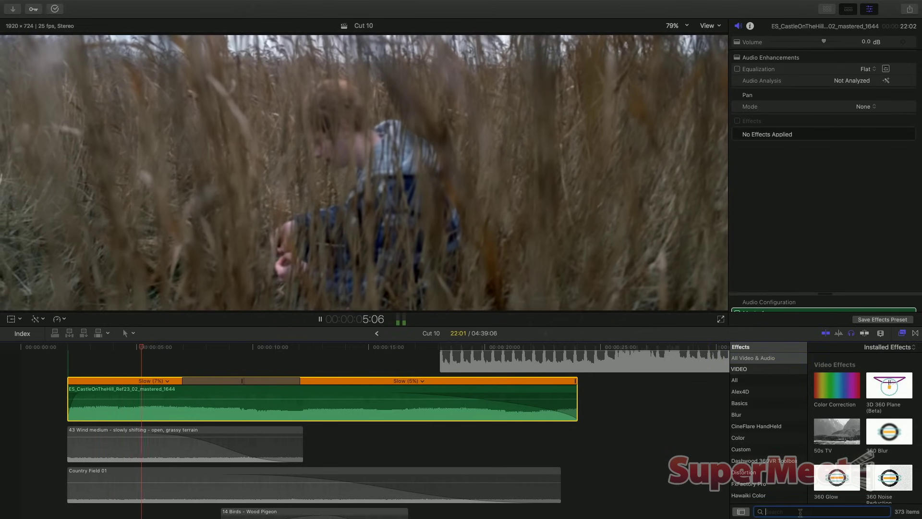
click(800, 512)
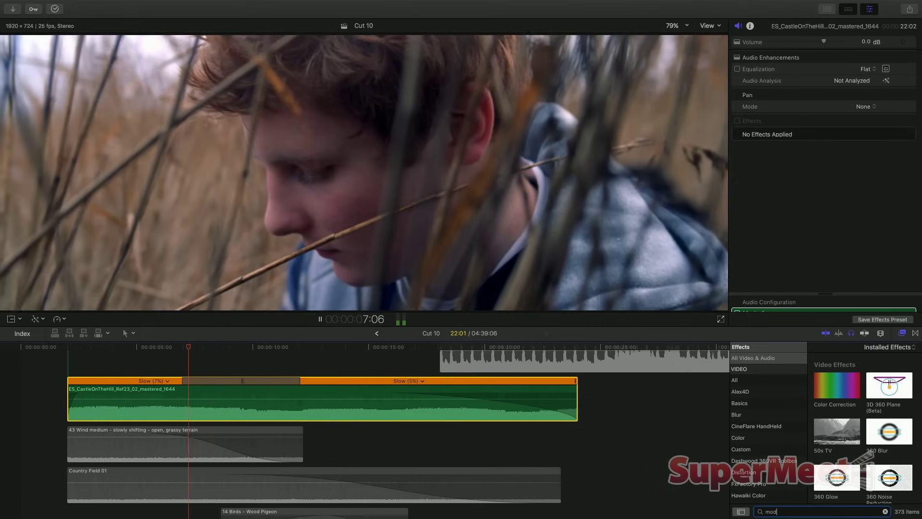
text(mod)
double_click(821, 394)
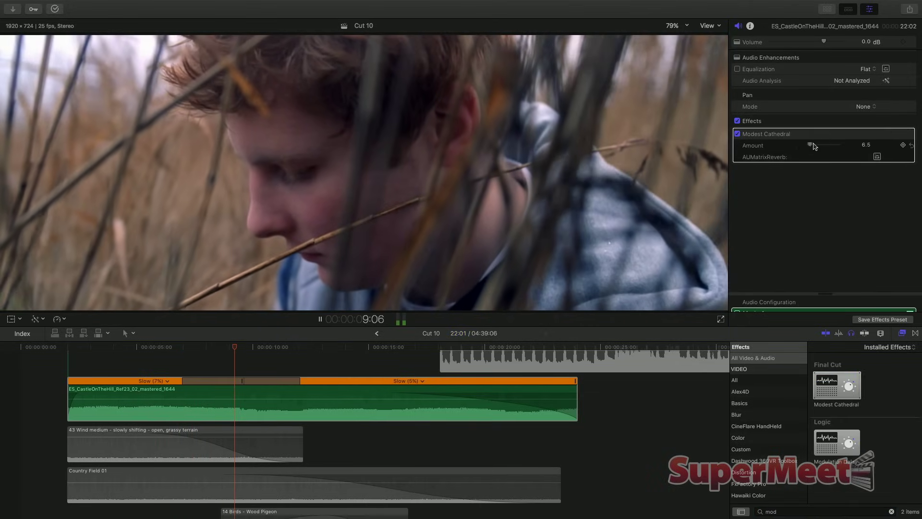
drag(813, 146, 838, 145)
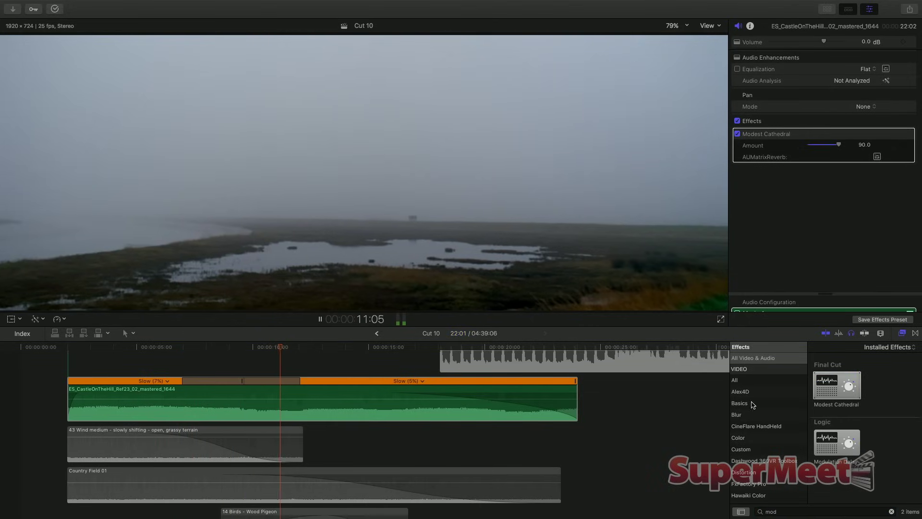
- Add the Muffled effect to the music clip with Amount about 81
click(802, 510)
text(mu)
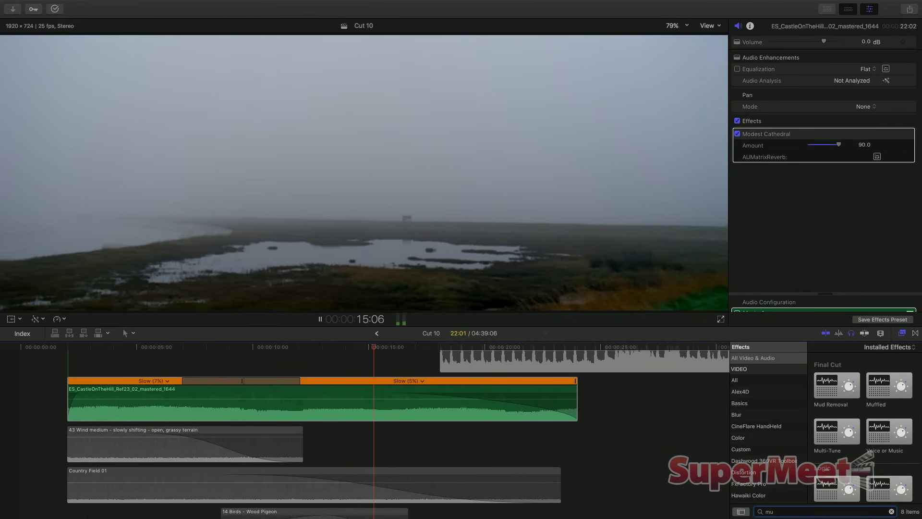
text(ff)
double_click(837, 374)
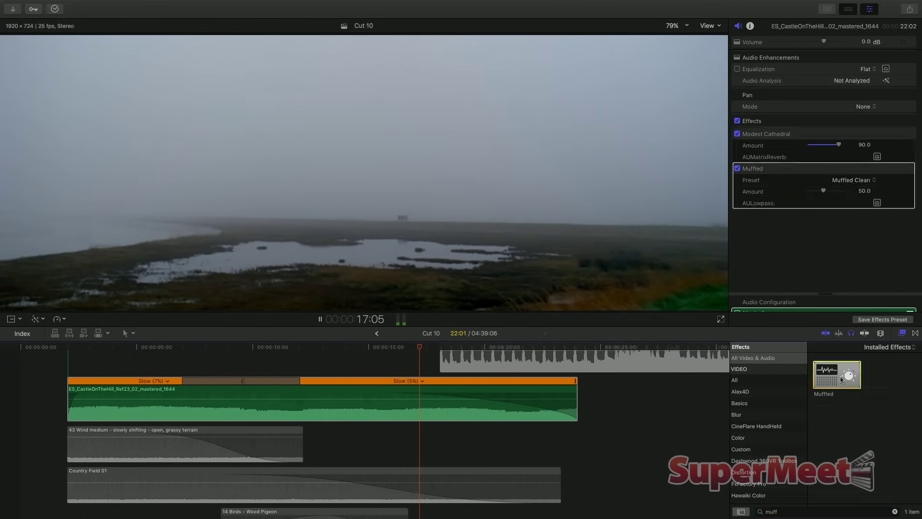
drag(823, 191, 836, 194)
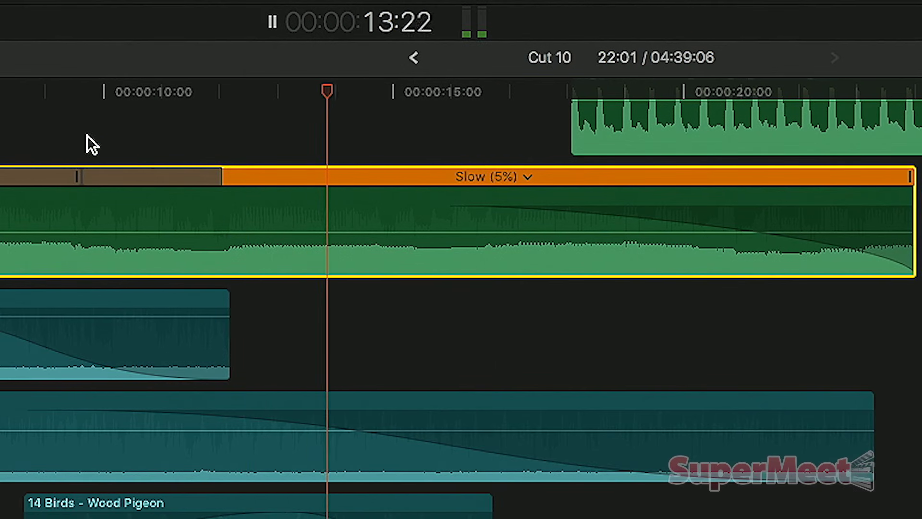
- Deselect the music clip and put the playhead at about 10 seconds
click(88, 135)
click(114, 121)
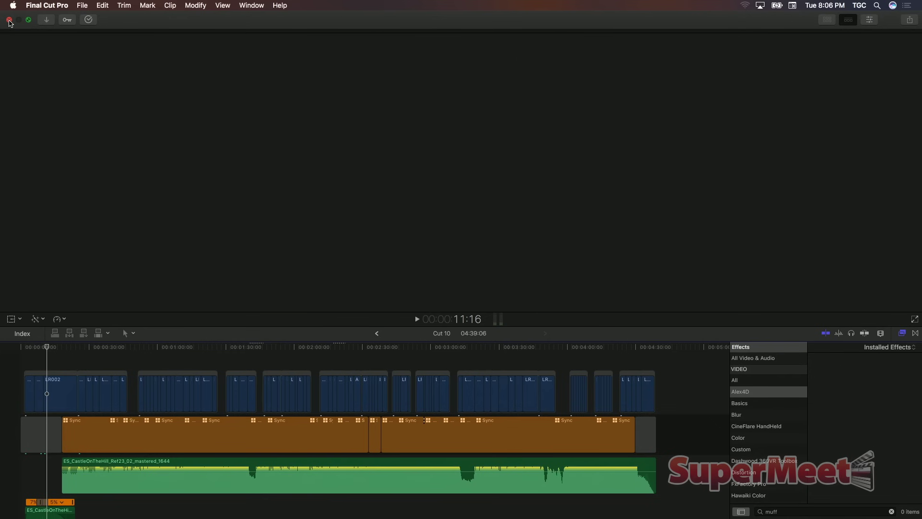
- In a Finder window, open Movies > TGC to bring up the Audi library
key(super+comma)
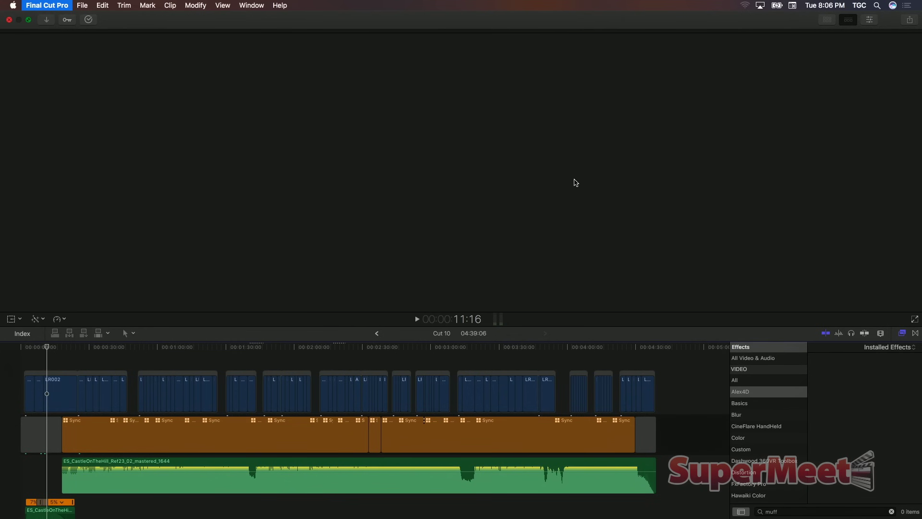
key(super+Tab)
key(super+Tab)
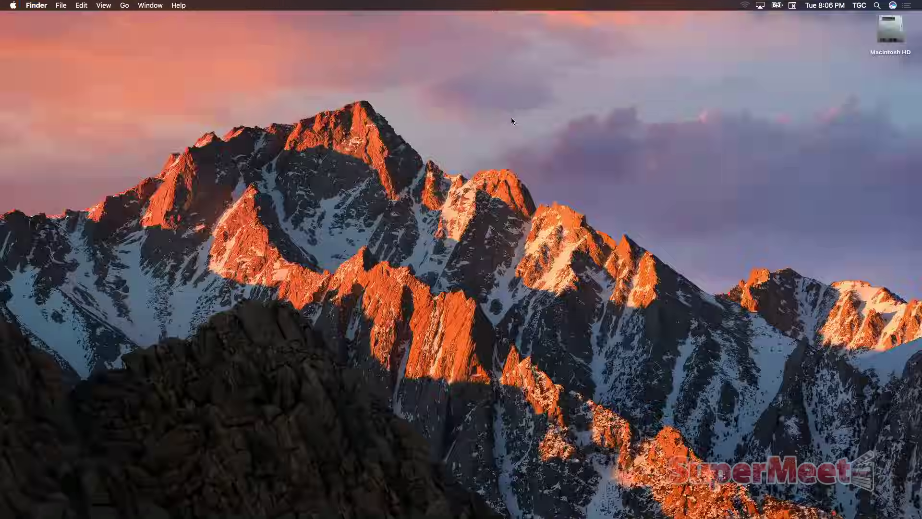
key(super+n)
key(super+m)
click(817, 504)
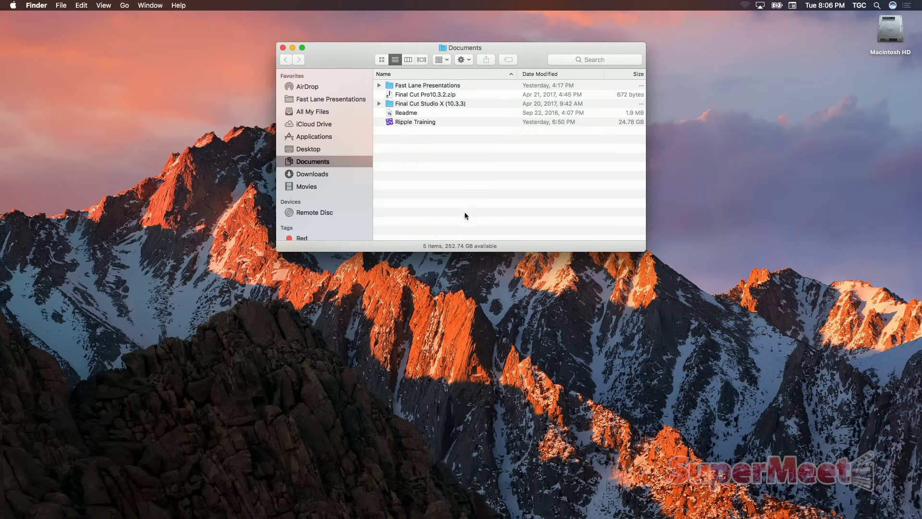
click(315, 186)
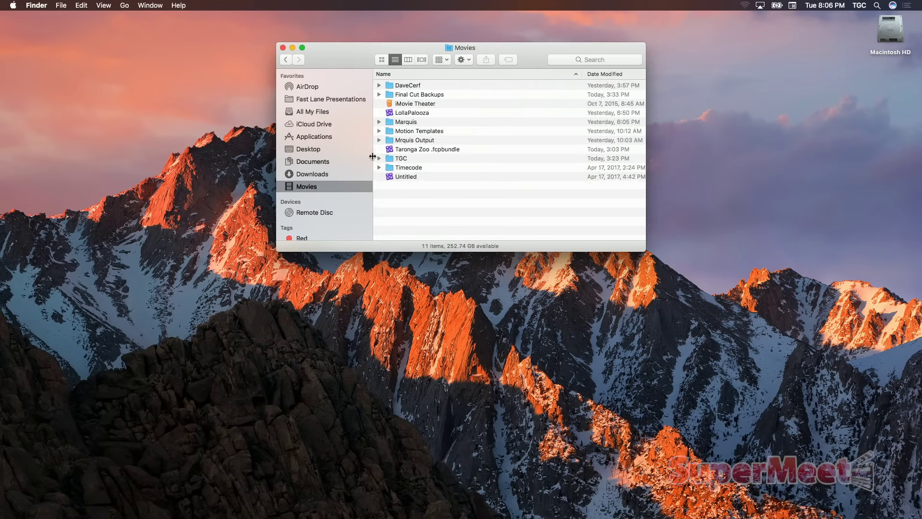
double_click(413, 156)
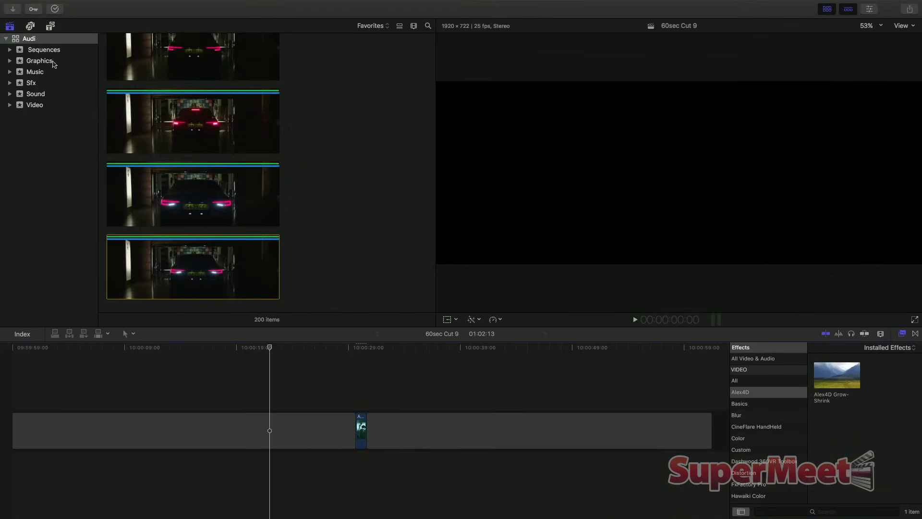
- Open 60sec Cut 16 from the Audi library's Sequences and show the timeline index Roles list
click(40, 61)
click(48, 50)
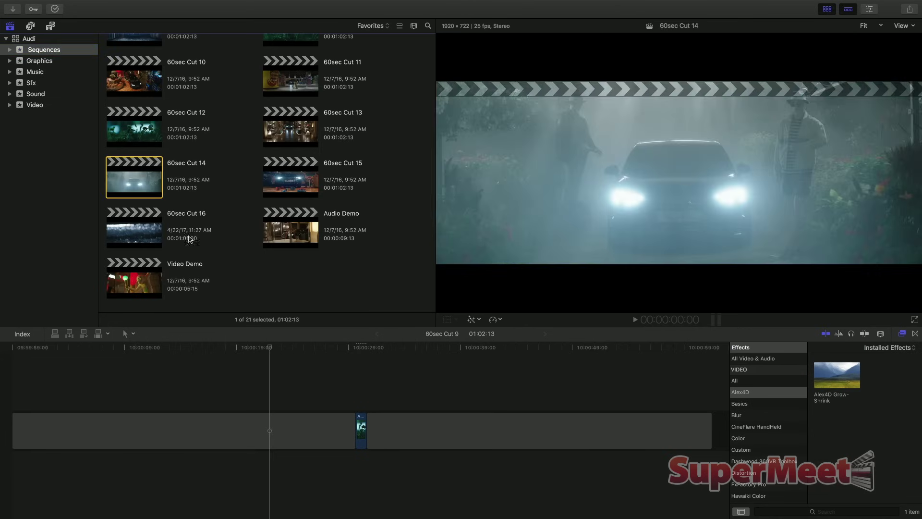
double_click(143, 240)
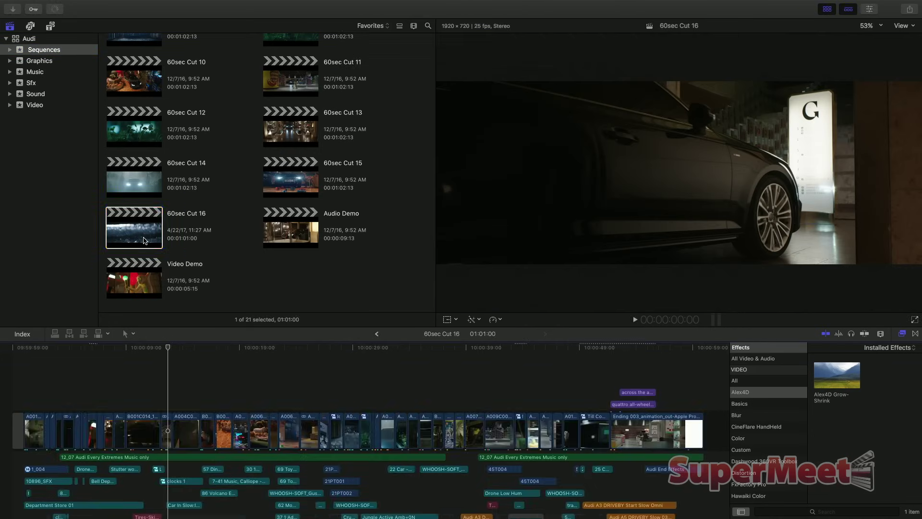
key(ctrl+super+1)
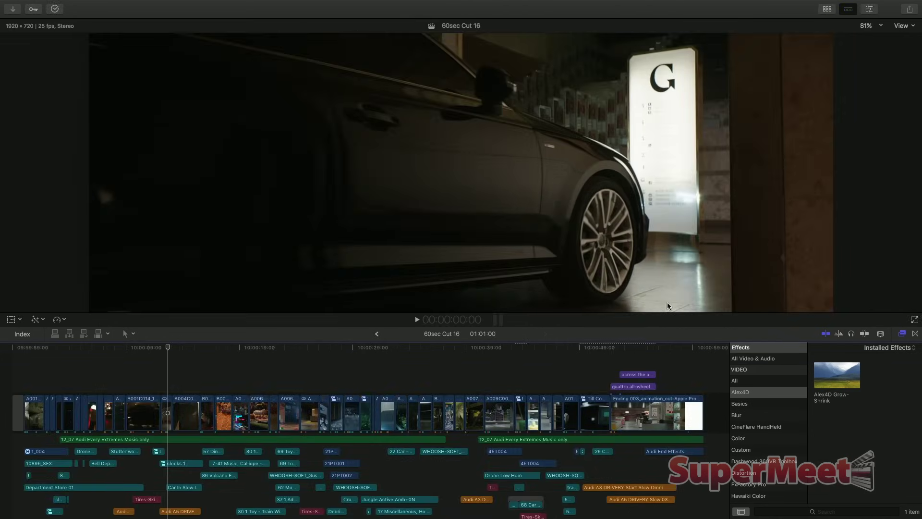
key(super+4)
key(super+4)
key(super+5)
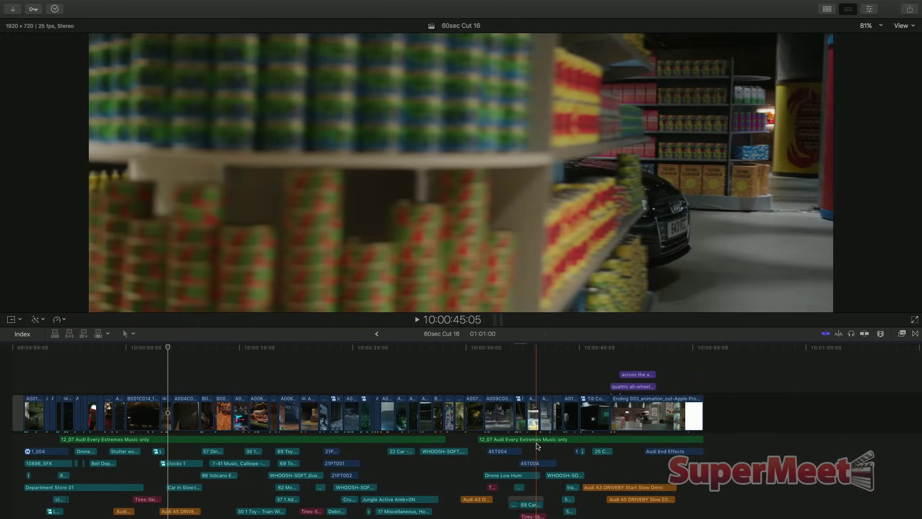
scroll(345, 453, down, 5)
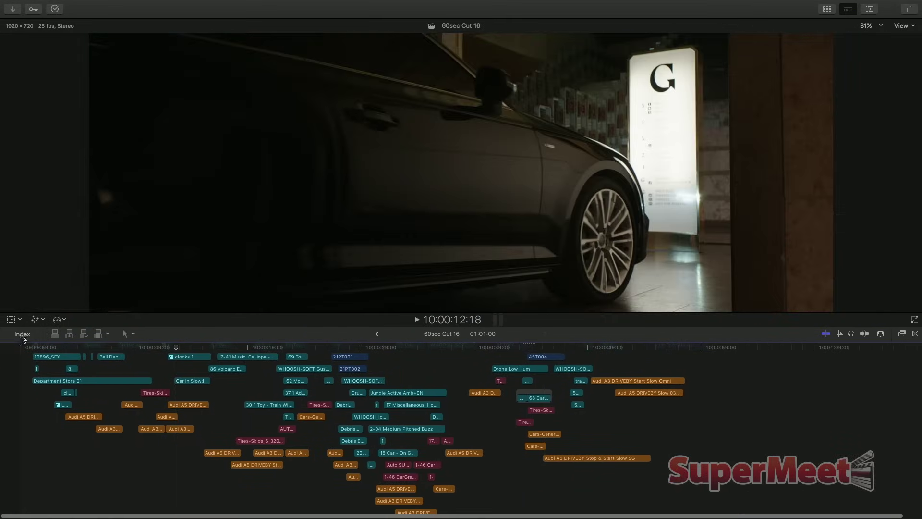
click(22, 333)
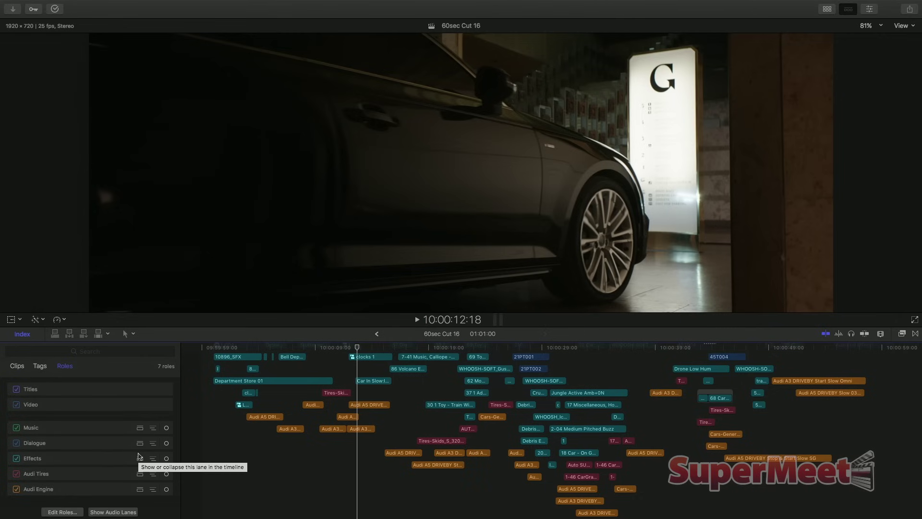
- Drag the viewer divider up to enlarge the timeline, then switch skimming off
scroll(365, 418, up, 3)
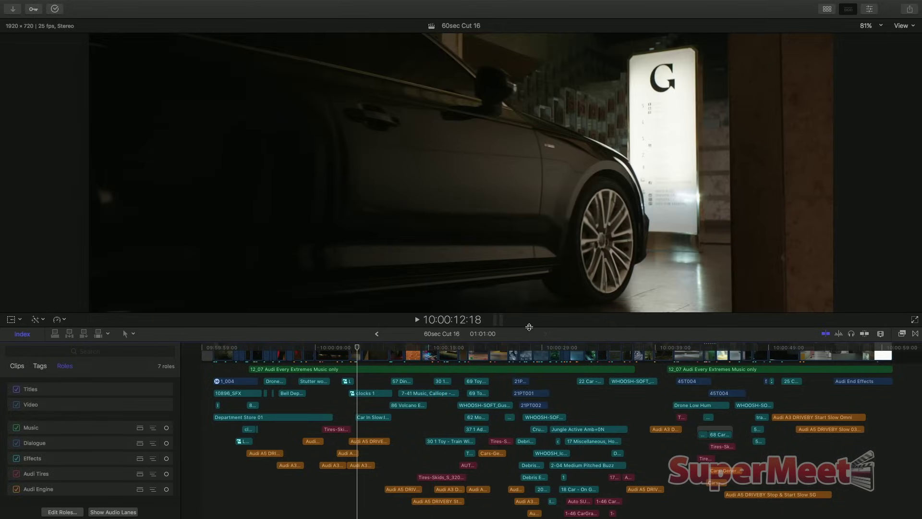
drag(528, 326, 528, 294)
scroll(345, 379, down, 1)
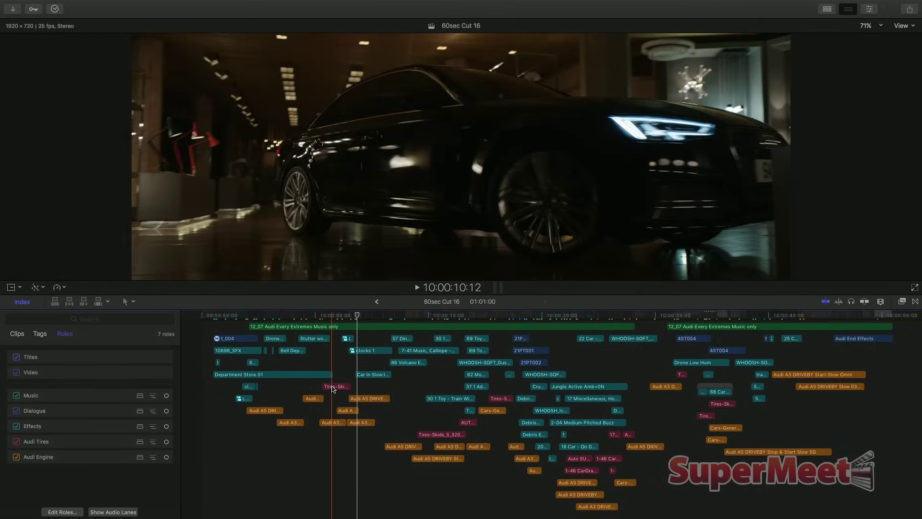
key(s)
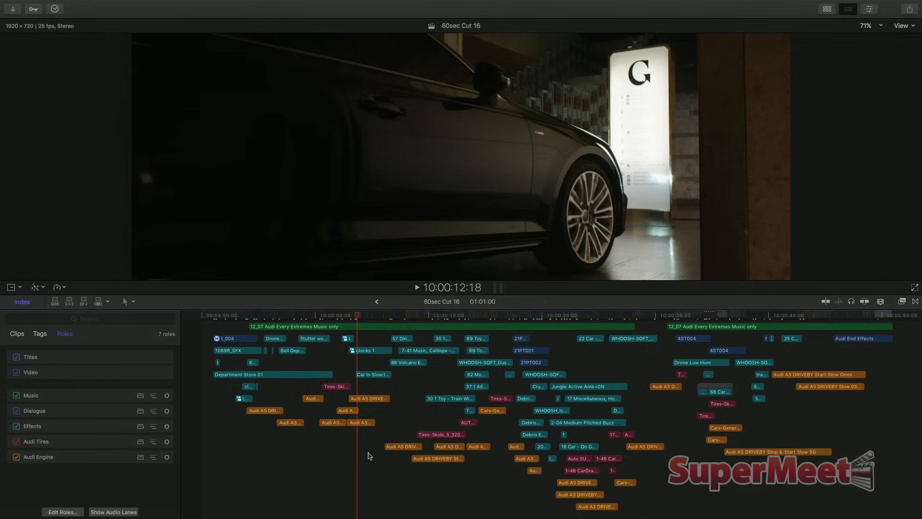
- Show audio lanes by role and move the Music role to the top of the audio roles
key(ctrl+alt+a)
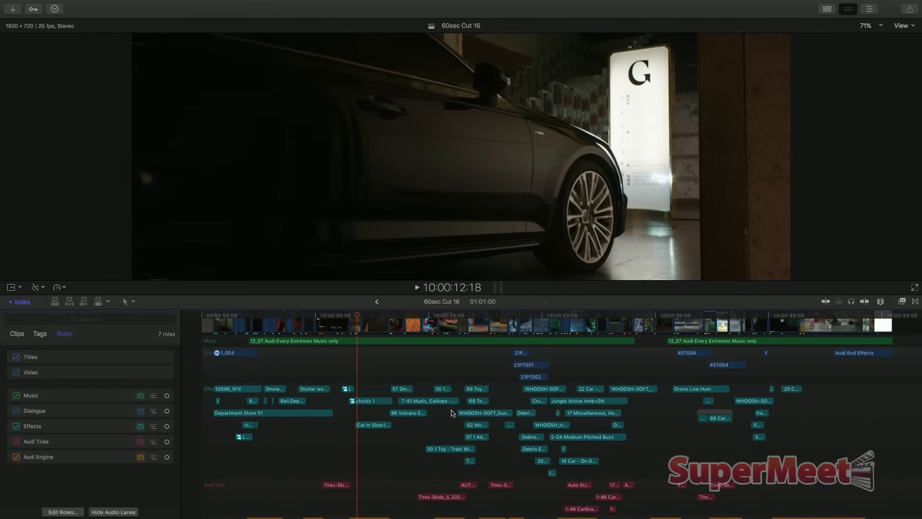
scroll(208, 420, down, 3)
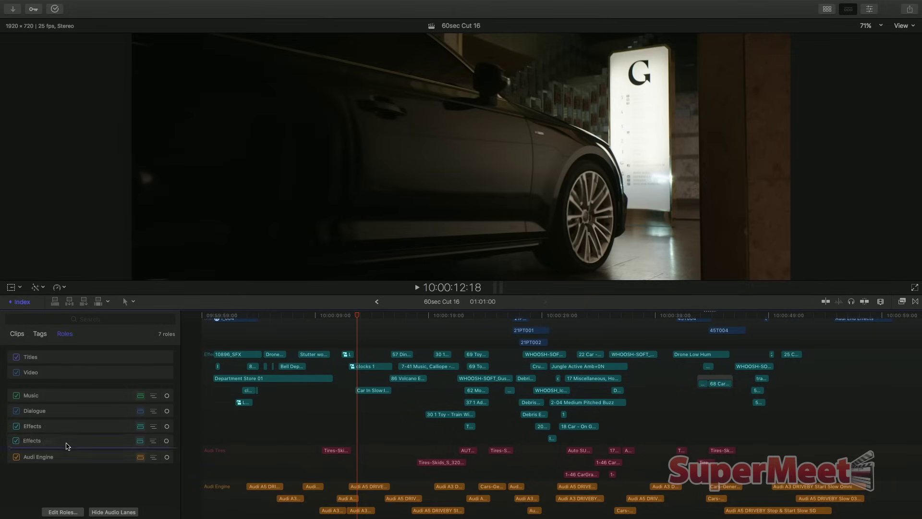
drag(67, 449, 70, 466)
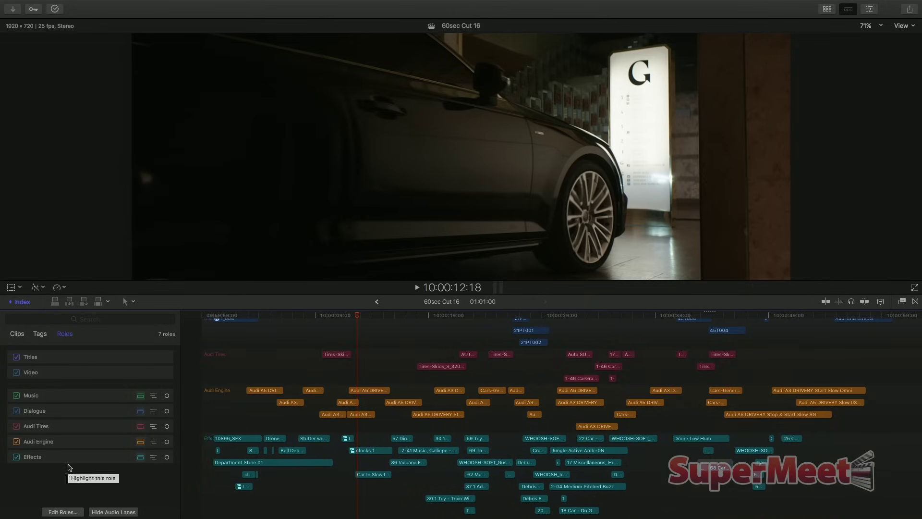
drag(106, 401, 109, 469)
drag(115, 393, 108, 464)
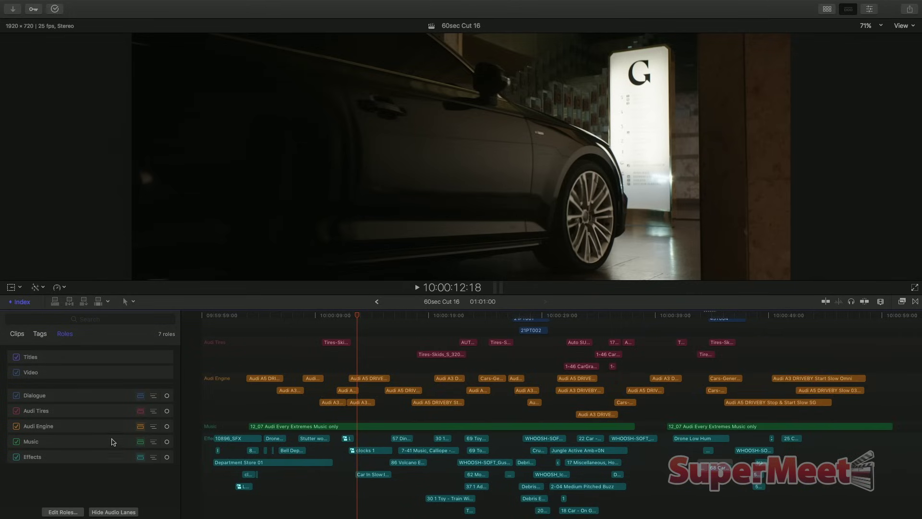
drag(112, 406, 114, 385)
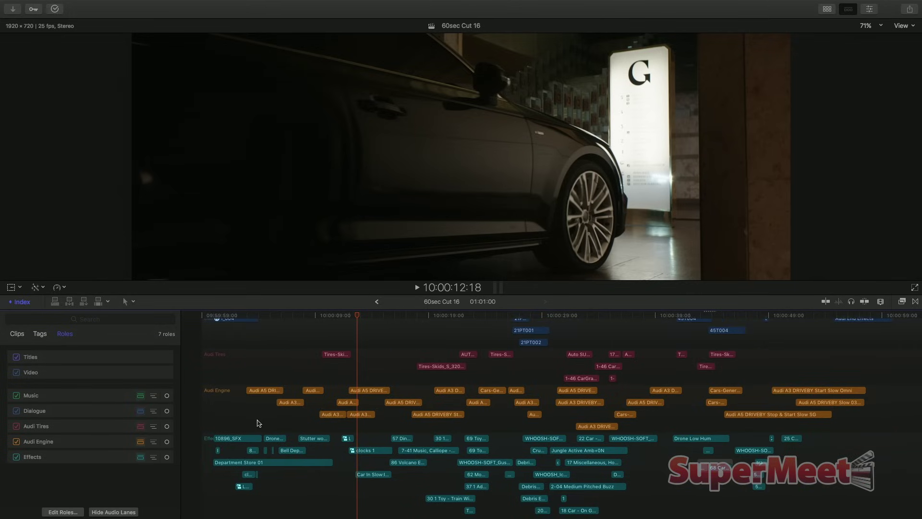
click(113, 512)
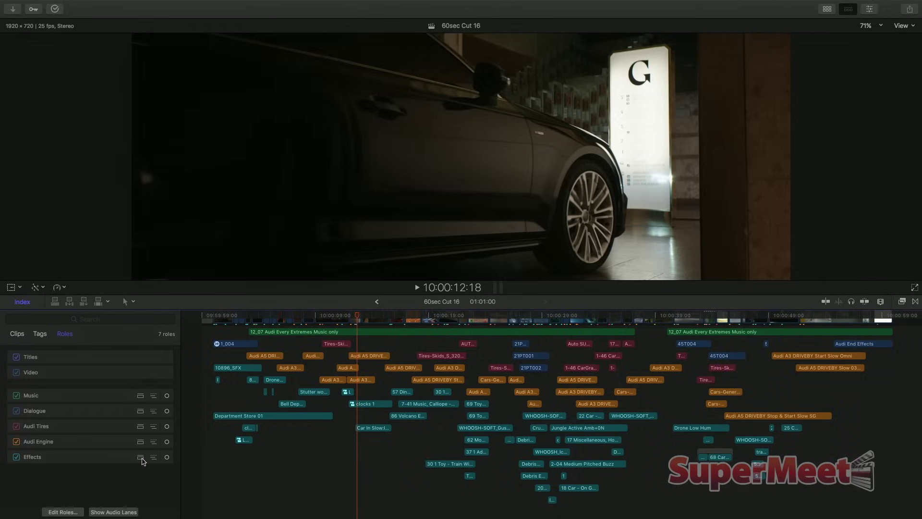
- Expand the Effects subroles, place Sound Design above Atmos, then collapse Effects
click(141, 458)
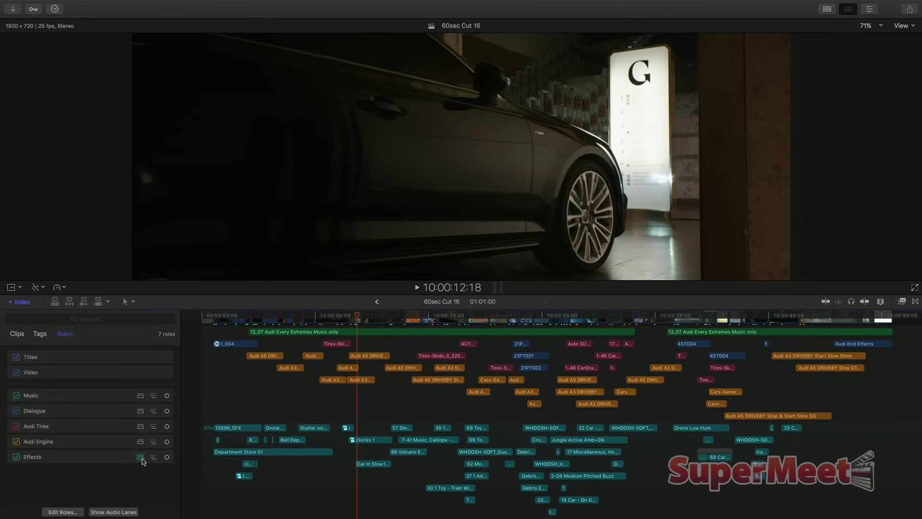
click(153, 456)
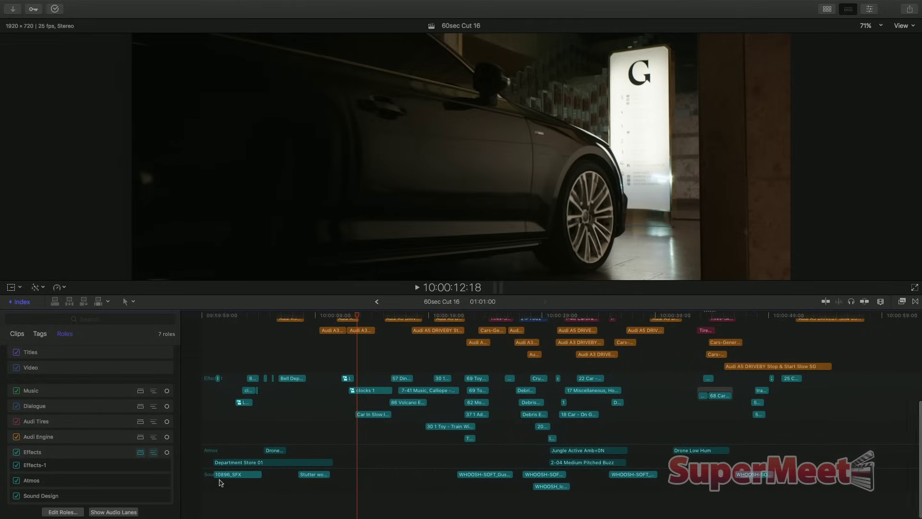
key(super+equal)
key(super+equal)
scroll(221, 482, left, 5)
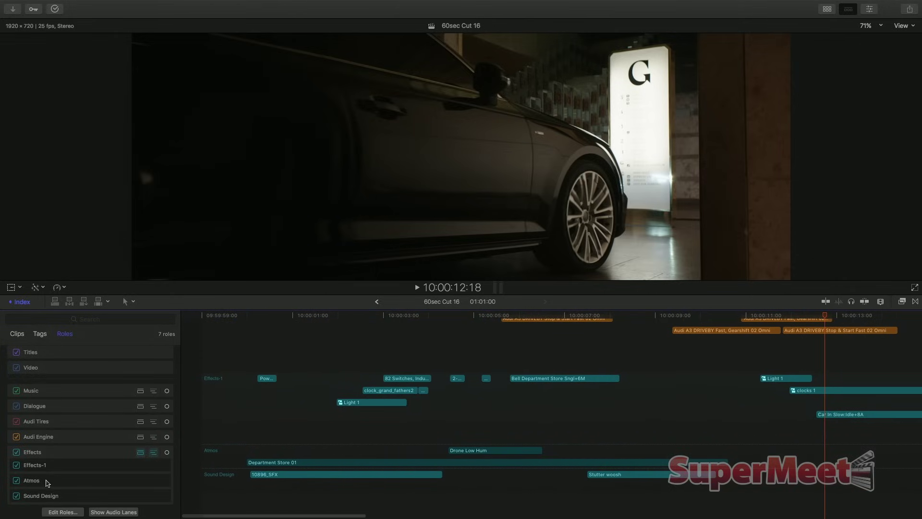
drag(31, 481, 47, 502)
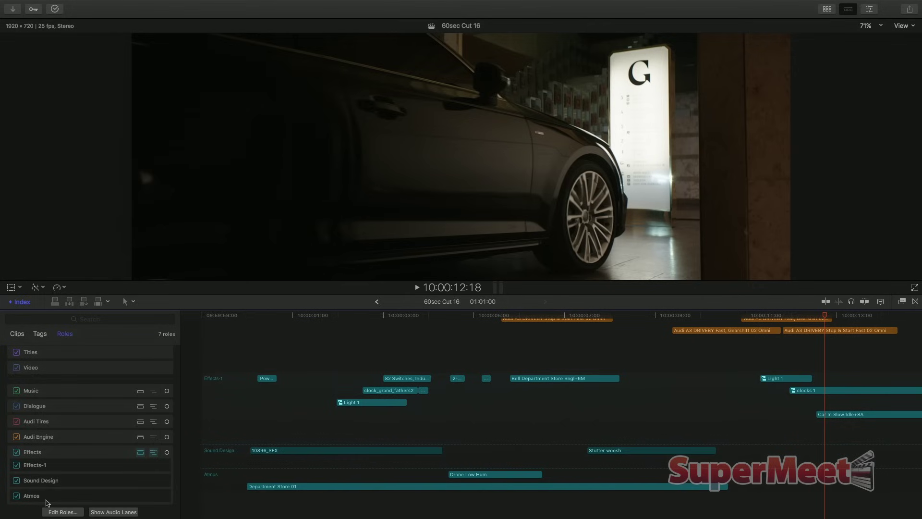
click(155, 454)
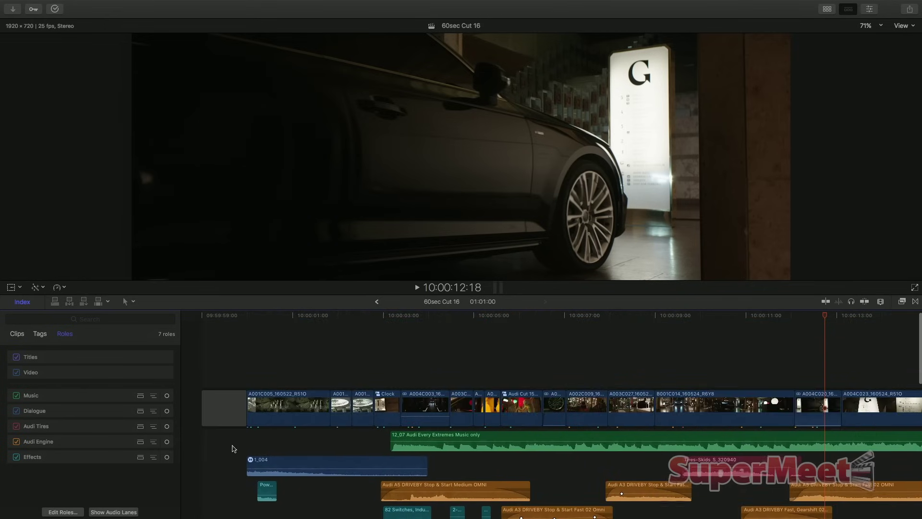
- Fit the 60-second project in view and toggle focus on the Music role on and off
key(shift+z)
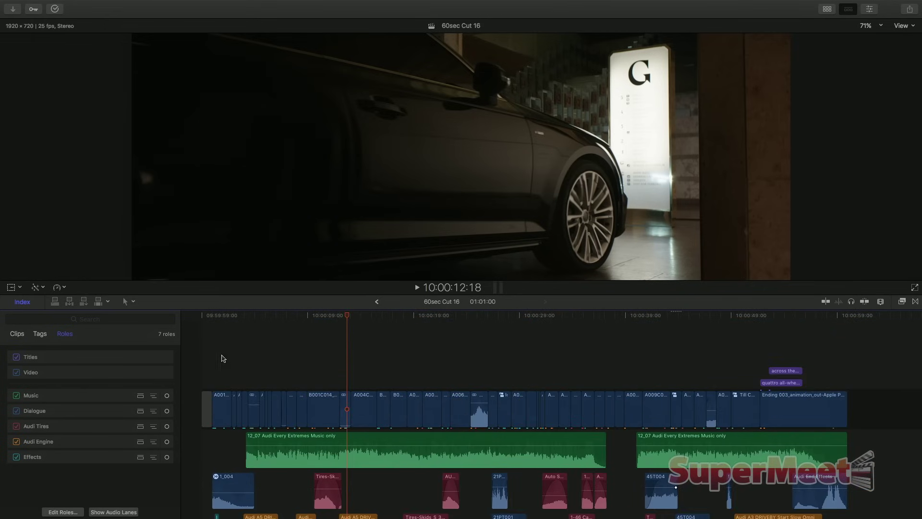
scroll(308, 409, down, 5)
scroll(308, 409, up, 2)
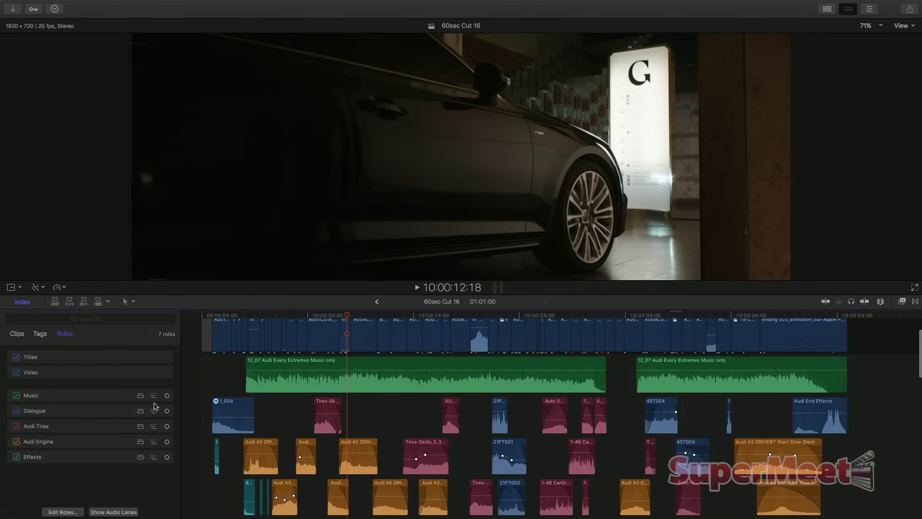
click(167, 395)
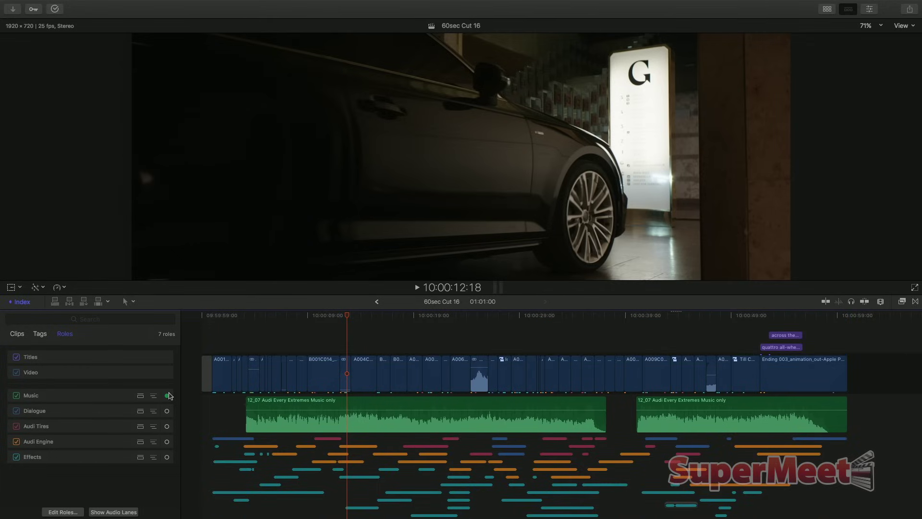
scroll(288, 420, down, 2)
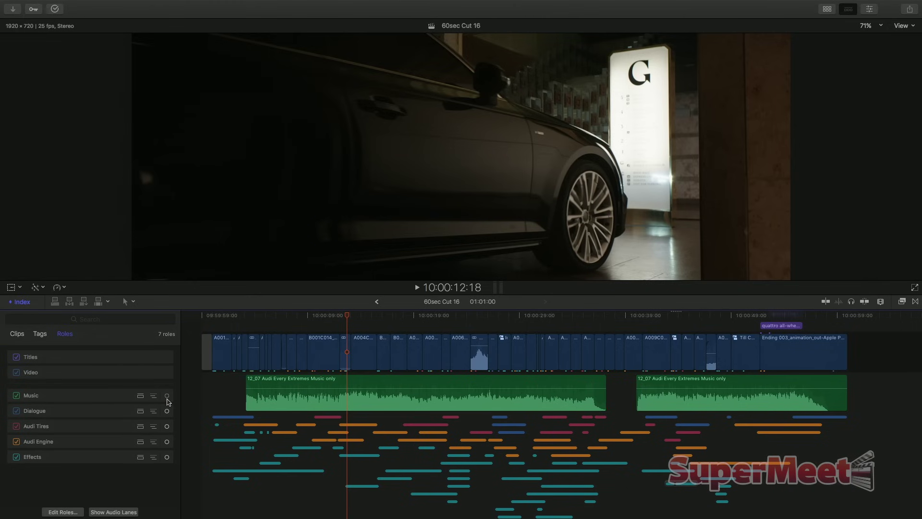
click(167, 395)
- Close the roles index, show connected clips as name labels, and zoom in at 10:00:21:11
click(22, 301)
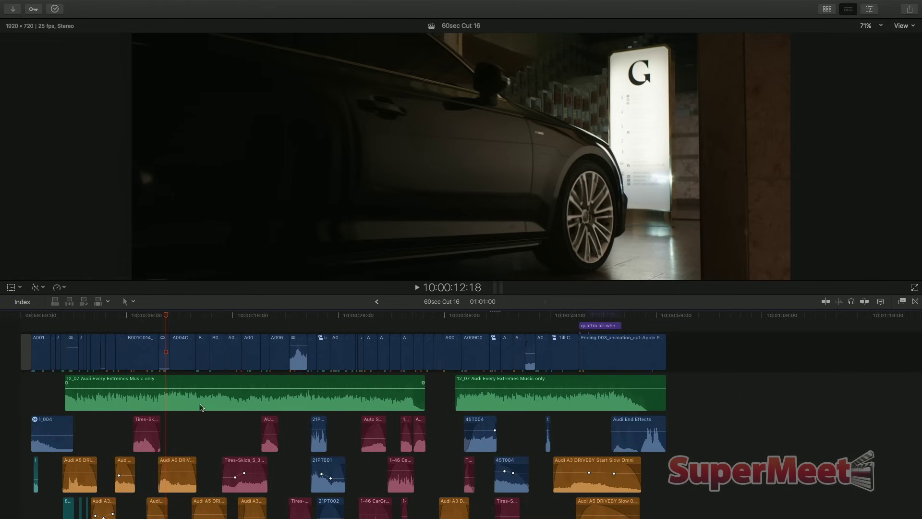
key(ctrl+alt+Down)
click(259, 316)
key(super+equal)
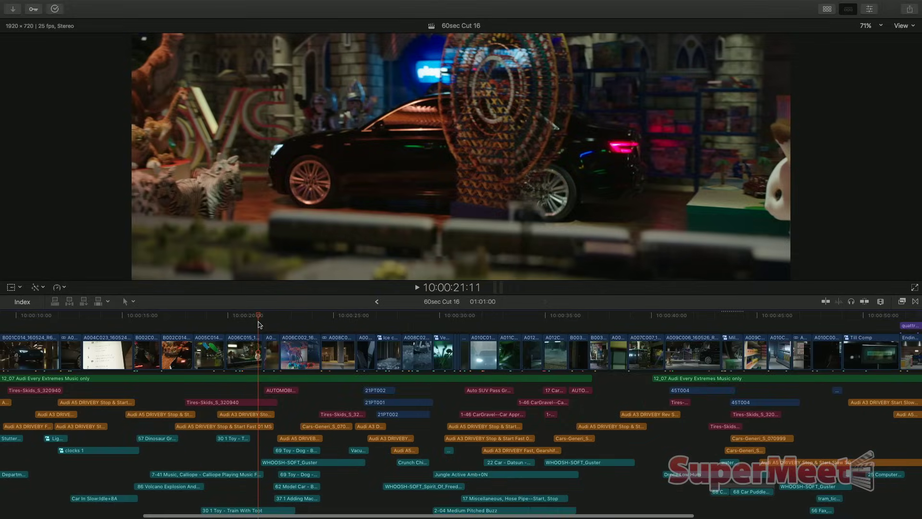
- Turn on skimming and drag the four A008 ice-scene clips earlier in the storyline
key(s)
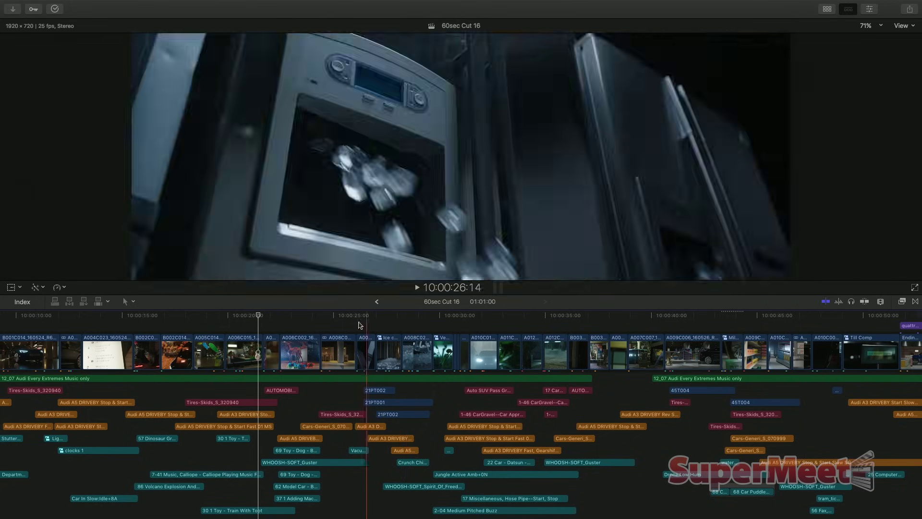
drag(321, 319, 419, 355)
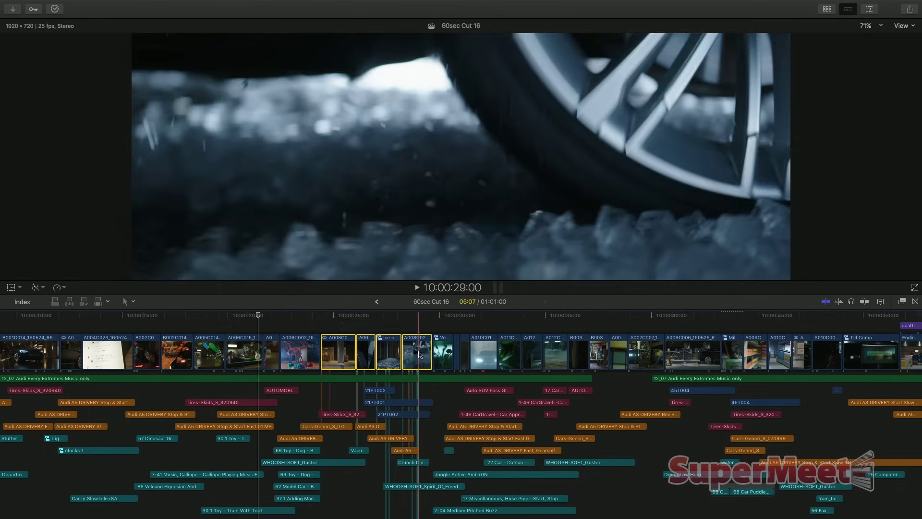
drag(358, 349, 345, 342)
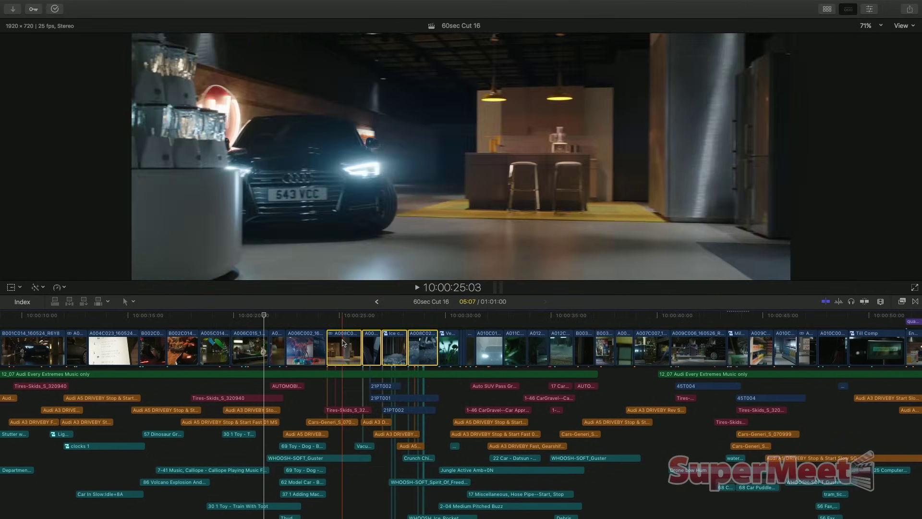
key(space)
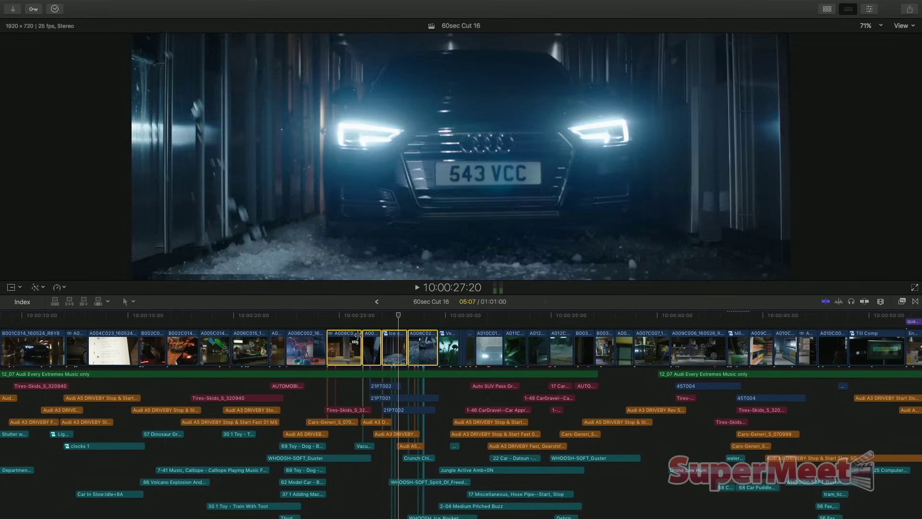
- Delete the 12_07 Audi Every Extremes Music only clip and play back with volume raised
click(397, 378)
key(Delete)
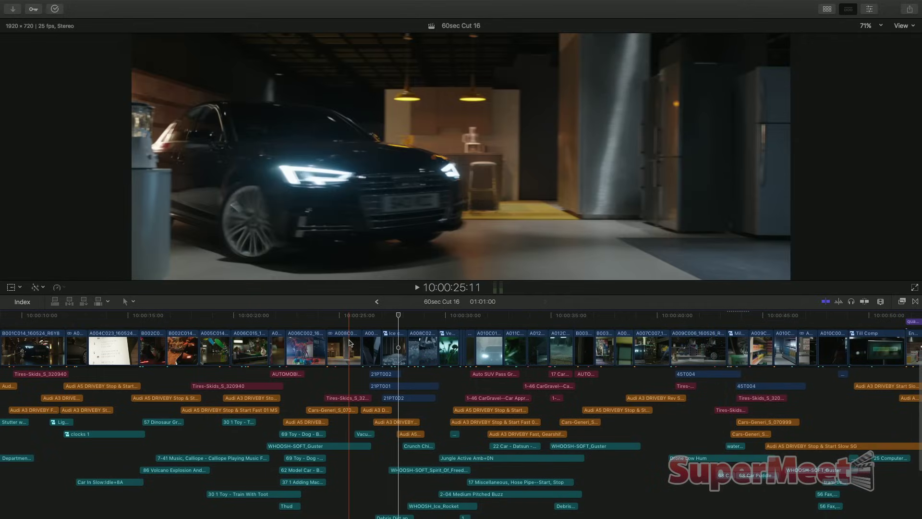
key(space)
key(XF86AudioRaiseVolume)
key(space)
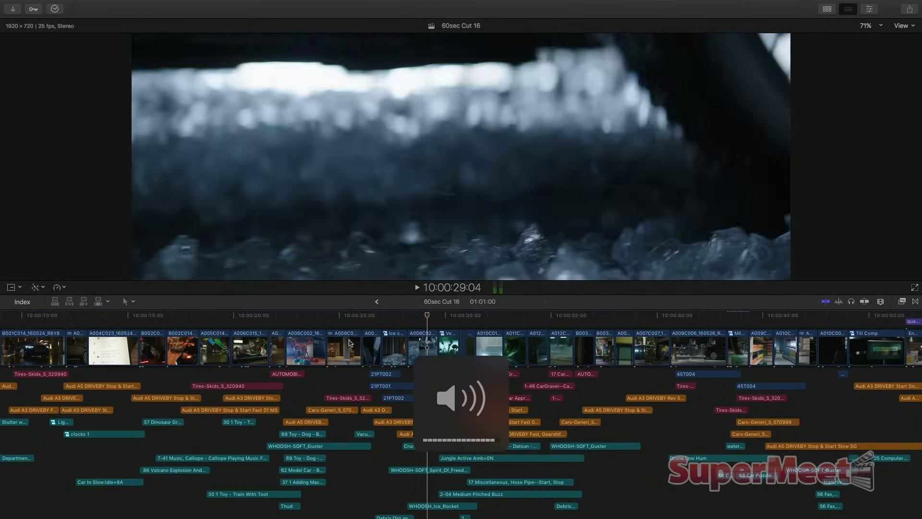
- Move the four ice-scene clips further earlier, next to the A004C023 clip, and review playback
drag(328, 324, 407, 351)
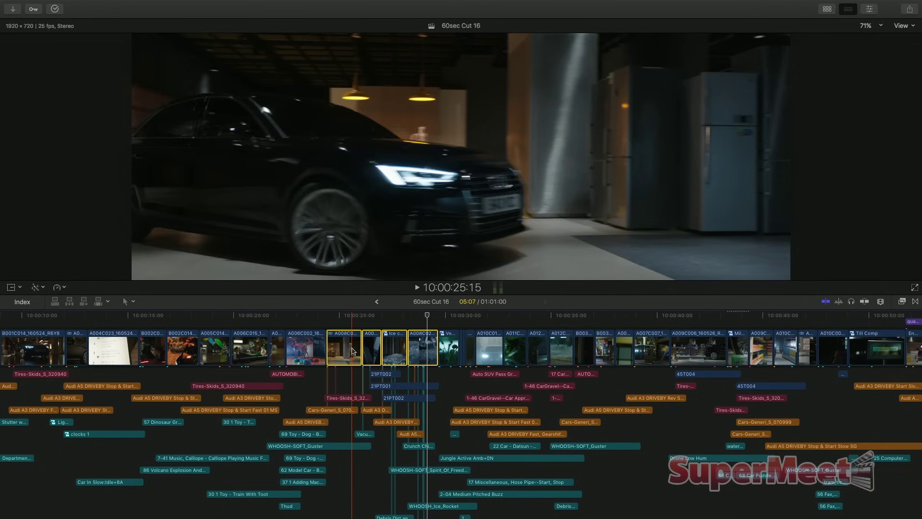
drag(428, 344, 205, 336)
key(space)
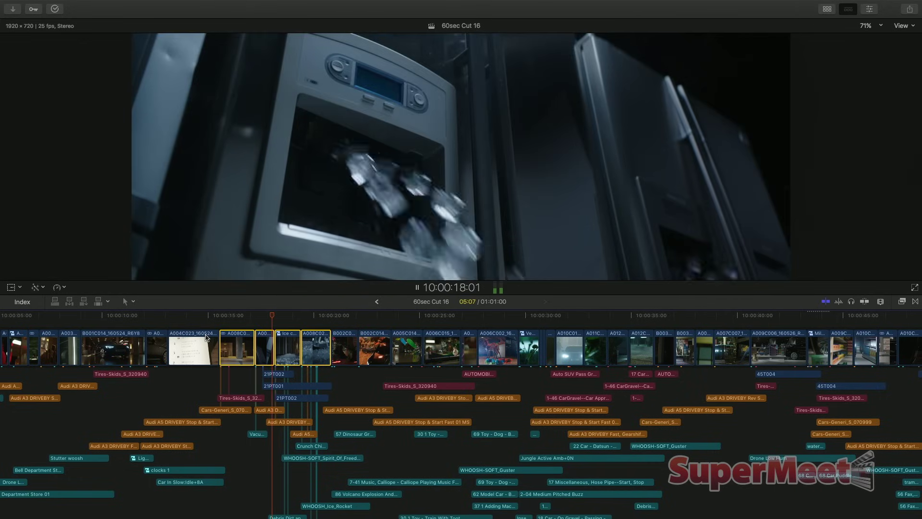
right_click(206, 337)
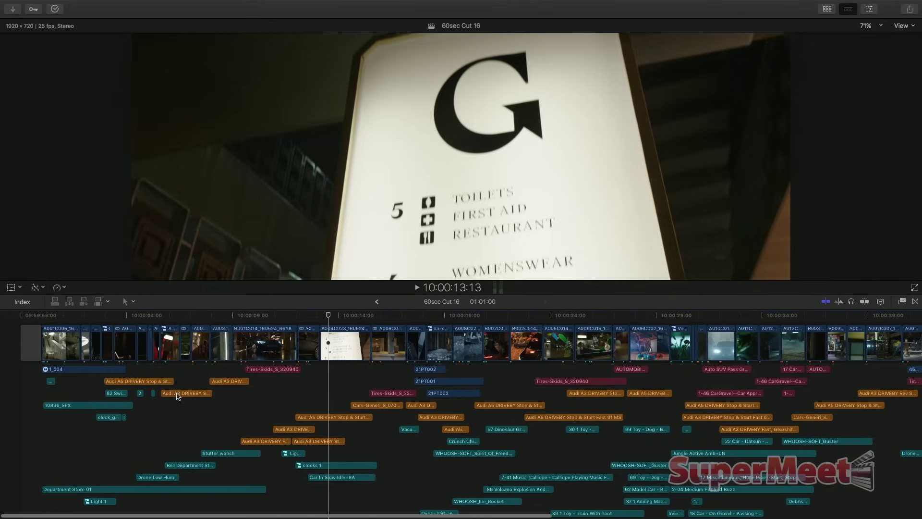
key(shift+z)
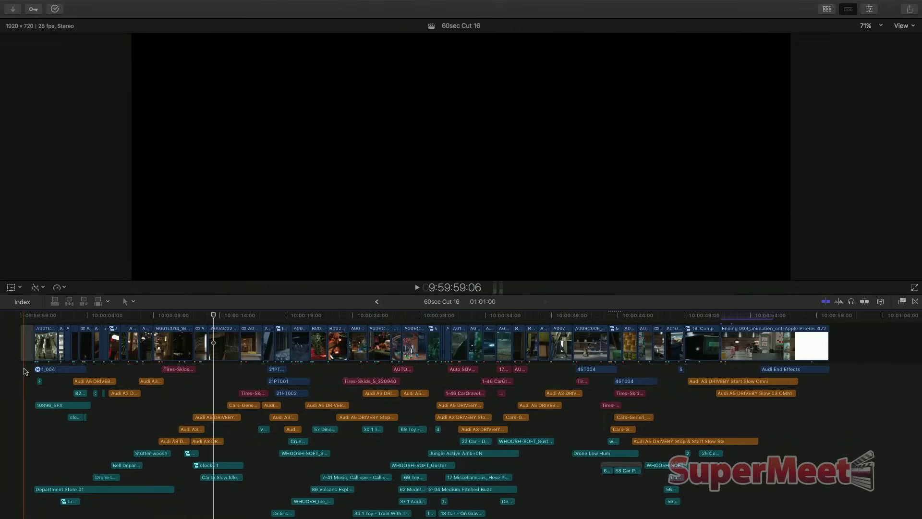
- Ripple-delete the Clock clip and the three clips following it
key(super+equal)
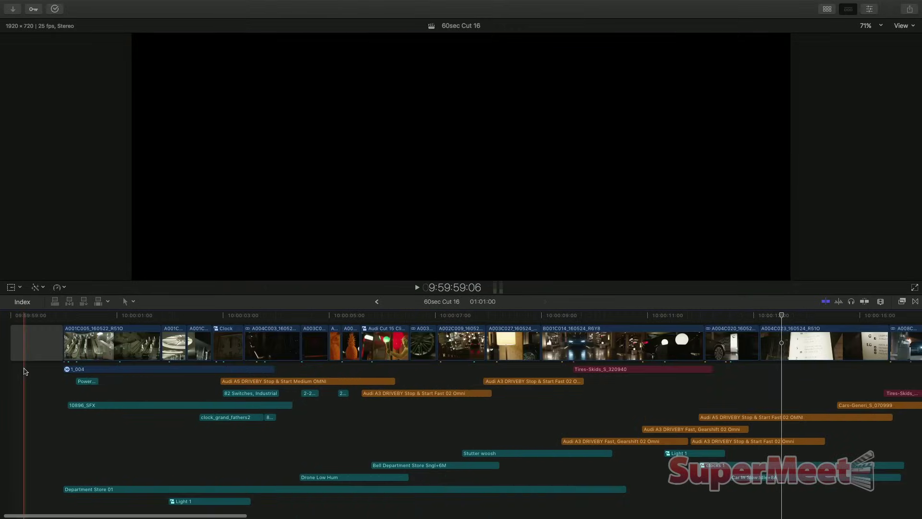
scroll(25, 372, up, 3)
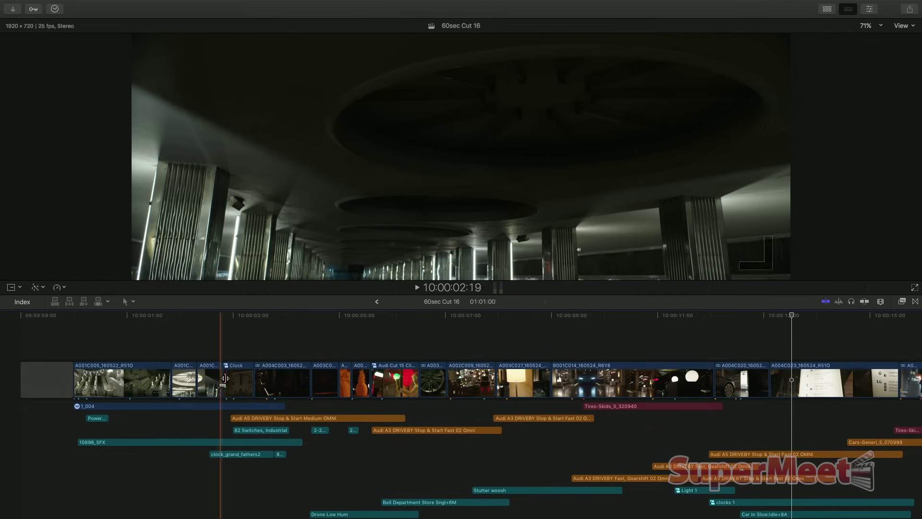
click(224, 378)
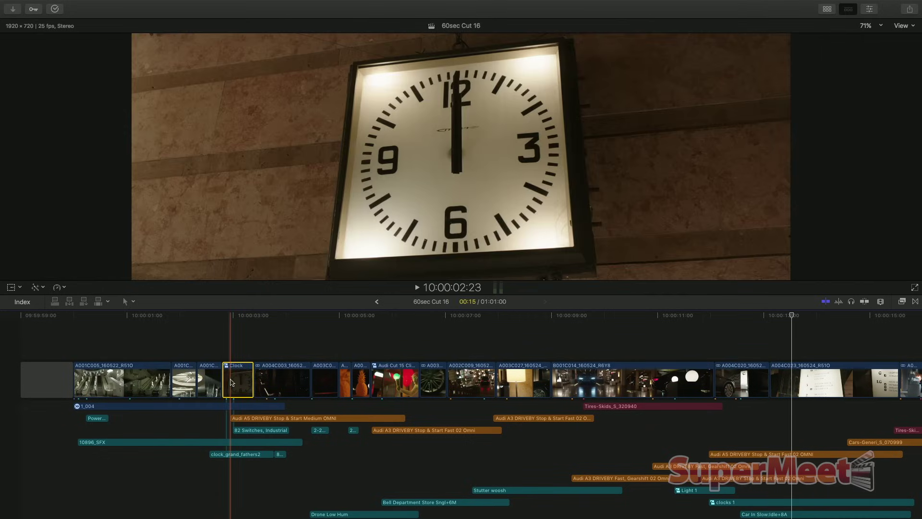
key(Delete)
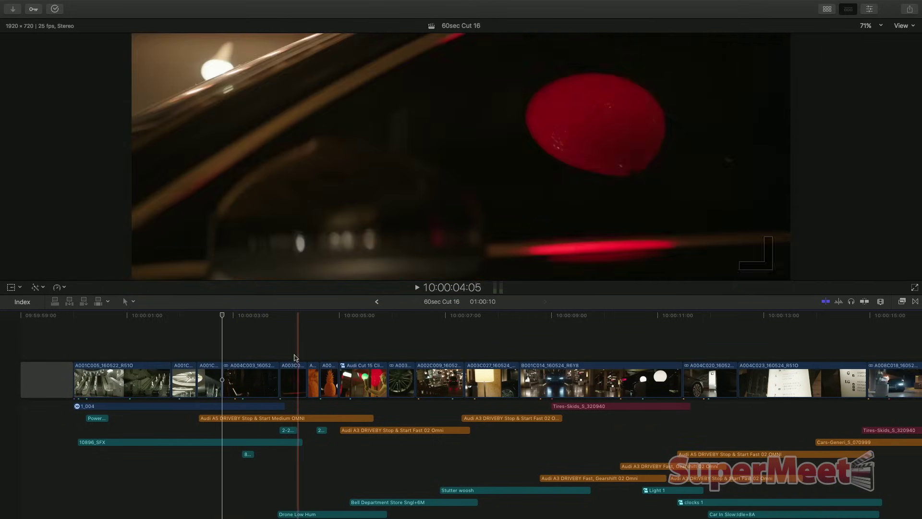
drag(289, 352, 329, 382)
key(Delete)
- Ripple-delete clip A003C027_160524 and the four clips A008C018 through A008C028
scroll(468, 360, right, 7)
scroll(468, 360, down, 1)
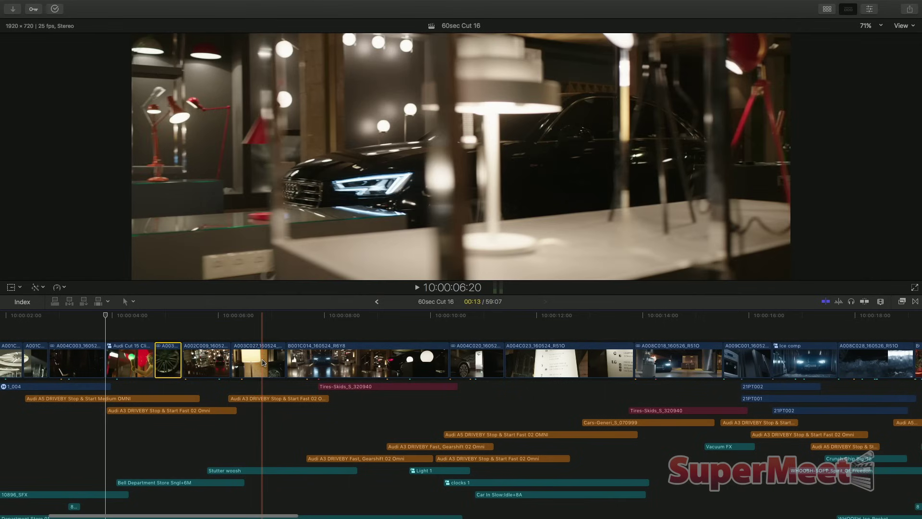
click(263, 363)
key(Delete)
scroll(168, 364, right, 7)
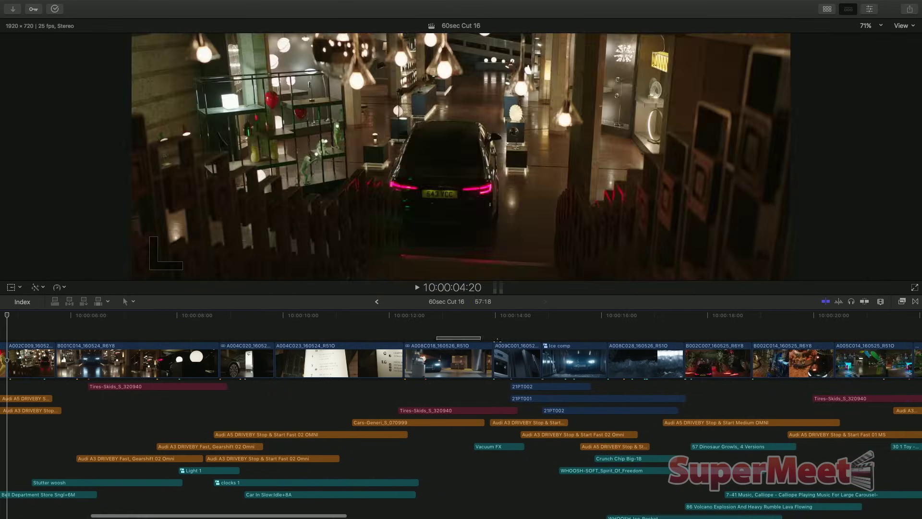
drag(497, 339, 643, 363)
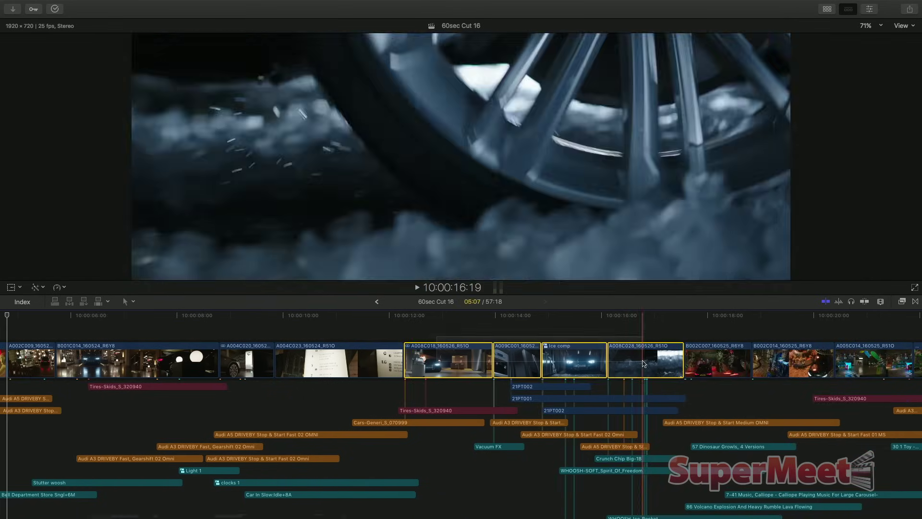
key(Delete)
- Ripple-delete three more clips, A010C018, and the four clips B003C005 to A007C007
scroll(475, 365, right, 3)
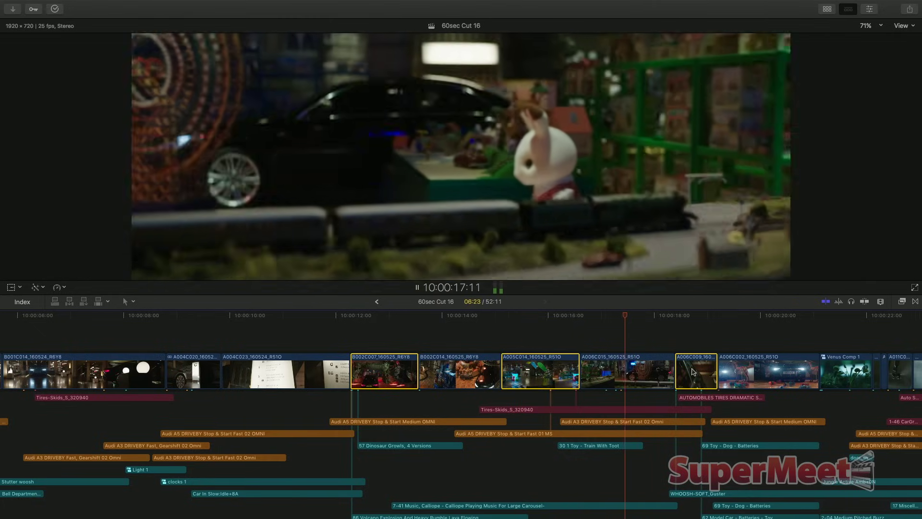
key(Delete)
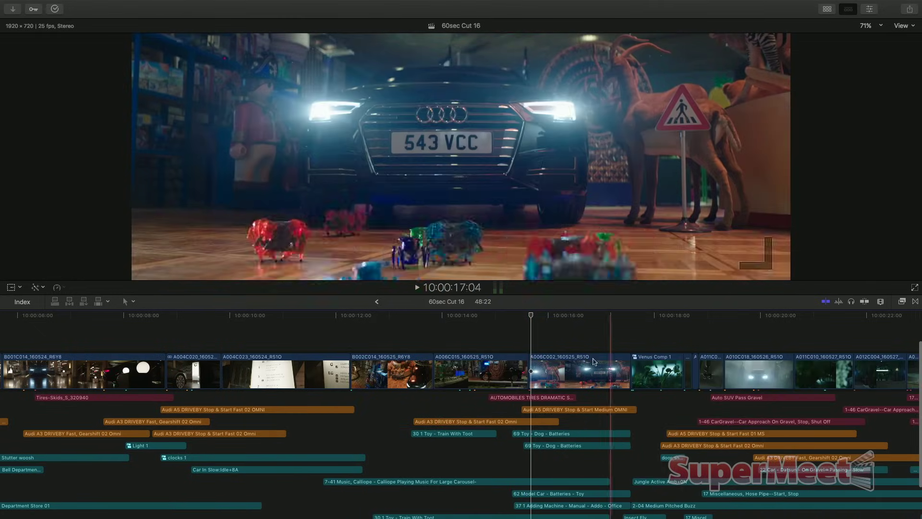
scroll(537, 354, right, 5)
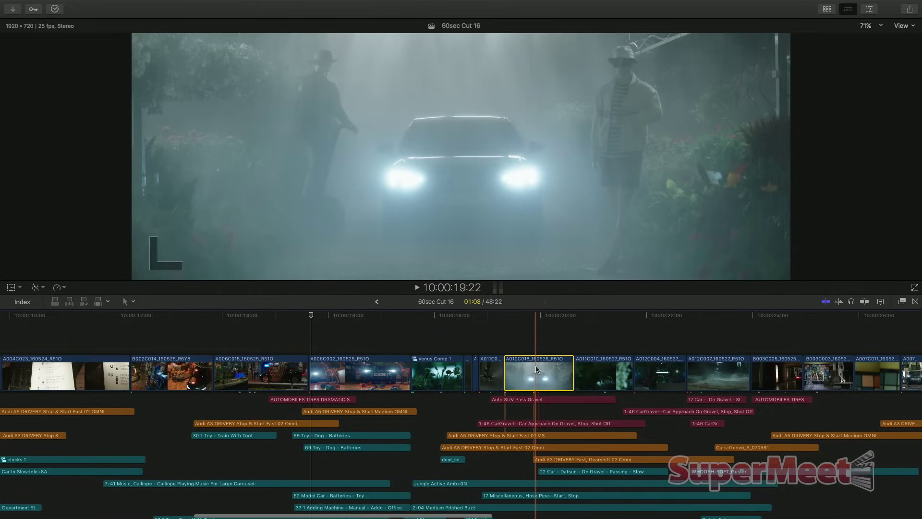
key(Delete)
scroll(547, 365, right, 4)
scroll(559, 363, right, 3)
drag(481, 345, 628, 397)
key(Delete)
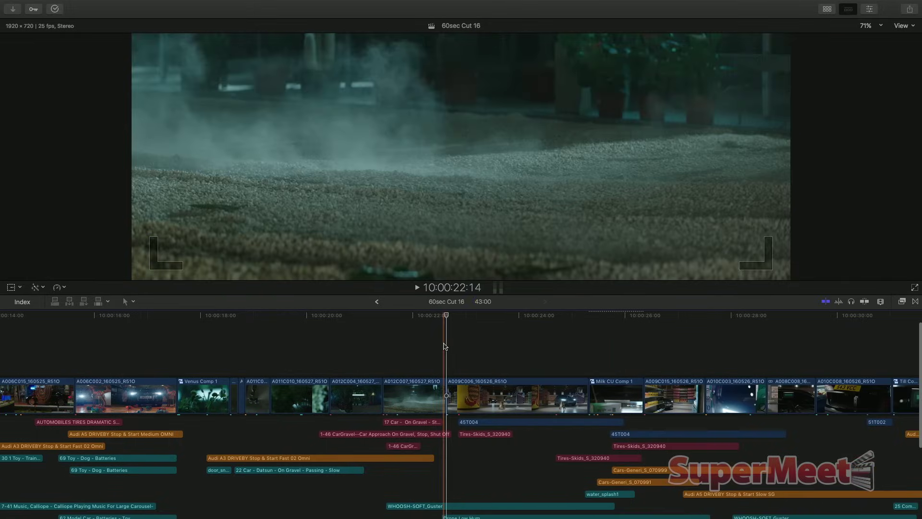
- Check playback, then delete the A009C015, Till Comp and A008C008 clips, leaving a 38:05 cut
key(space)
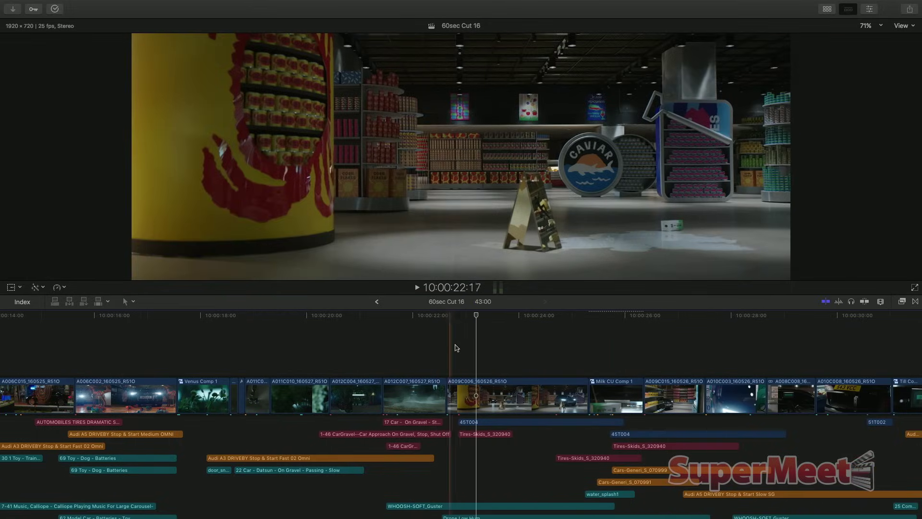
key(space)
click(472, 401)
key(Delete)
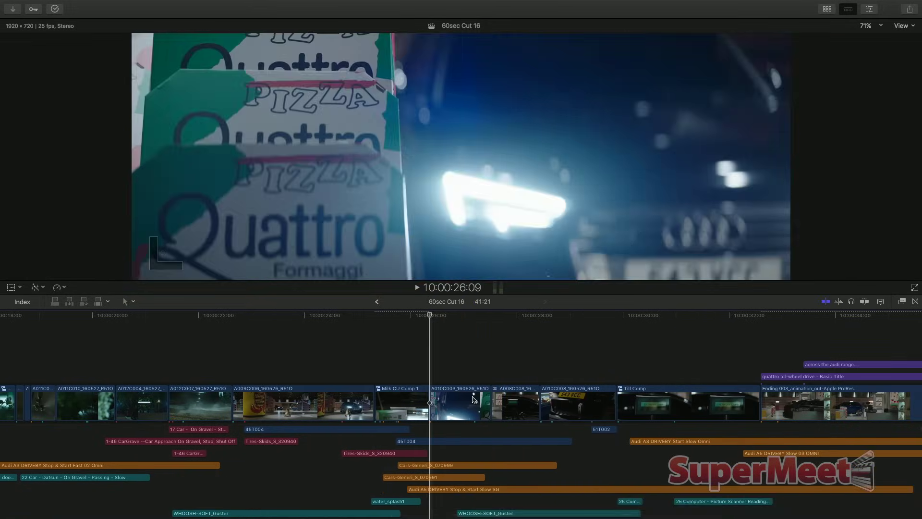
click(693, 401)
key(Delete)
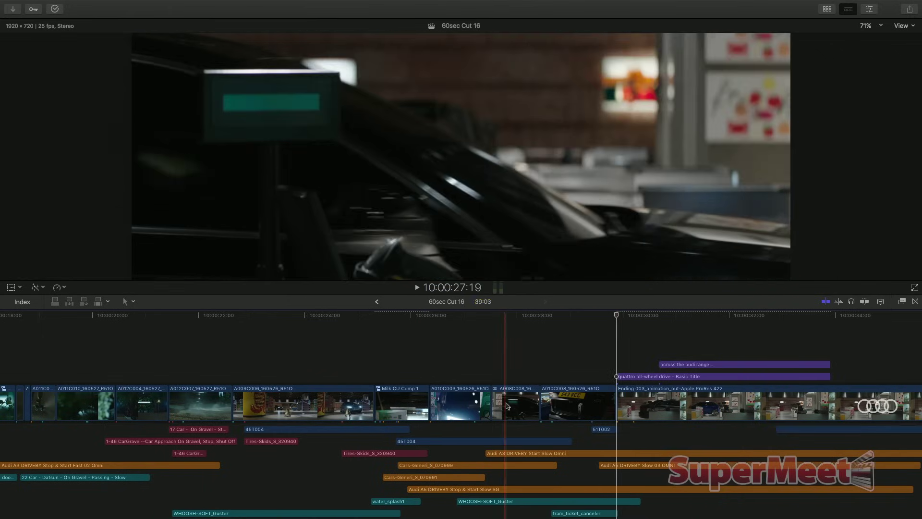
click(507, 406)
key(Delete)
scroll(448, 365, right, 3)
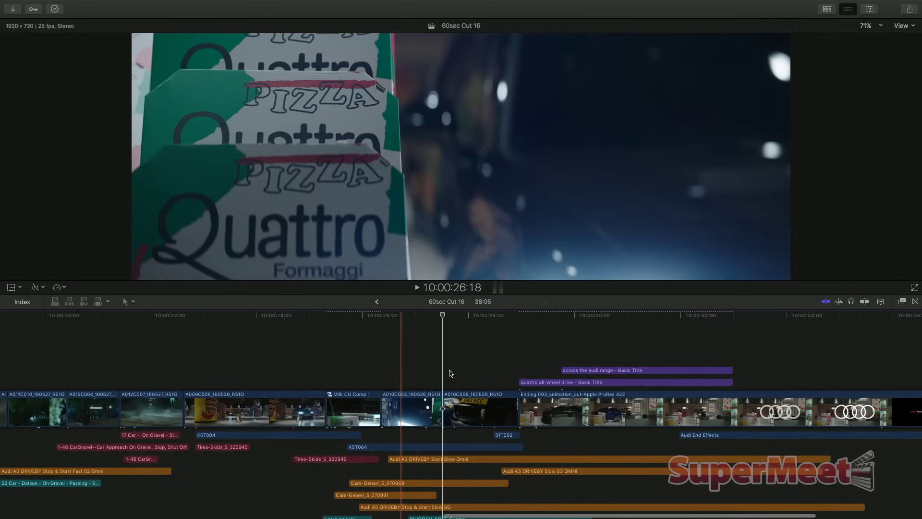
- Retype the two end titles as 'extreme grip' and 'for evryday trips'
click(566, 383)
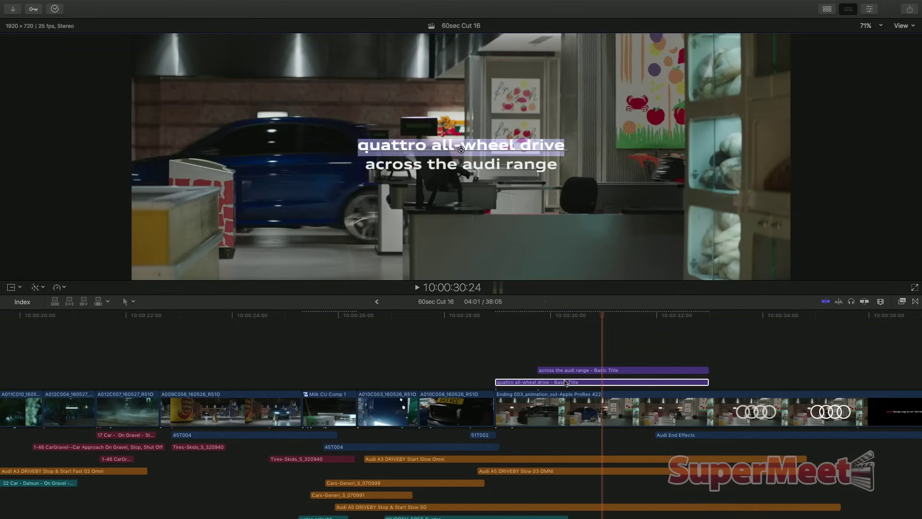
text(a)
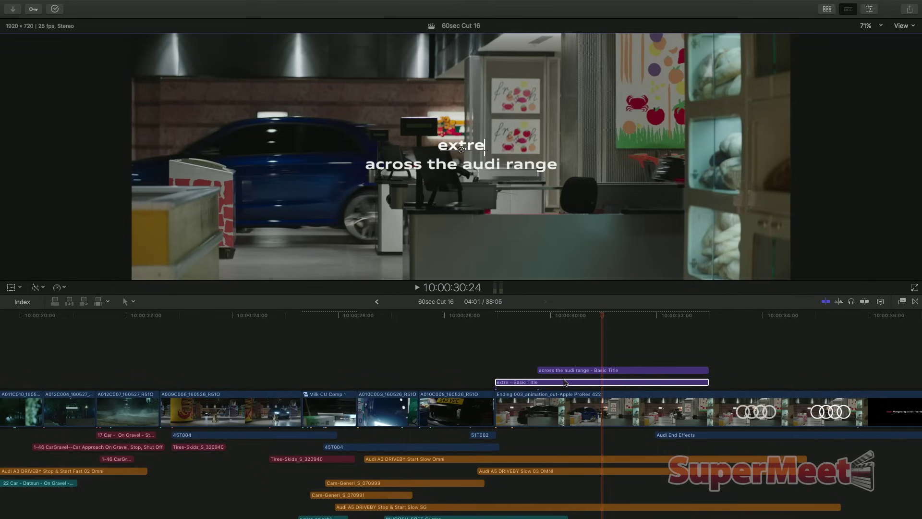
text(xtreme grip)
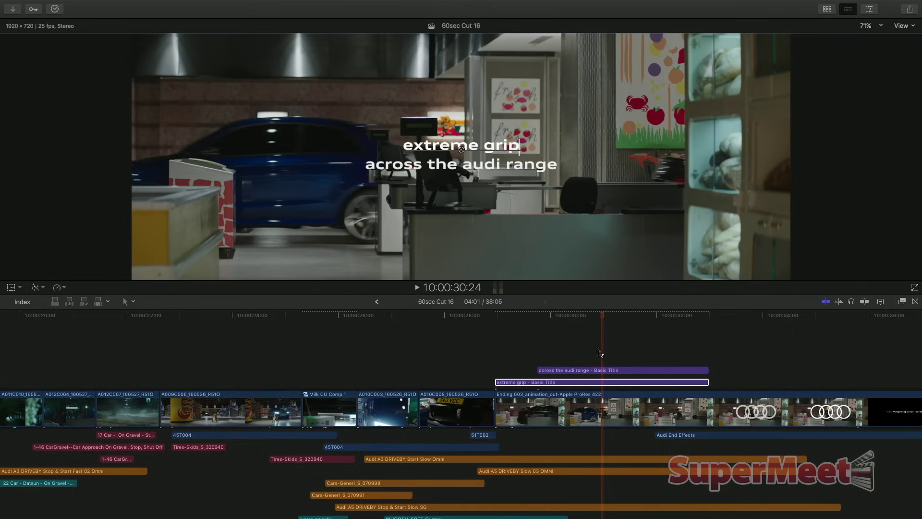
double_click(598, 371)
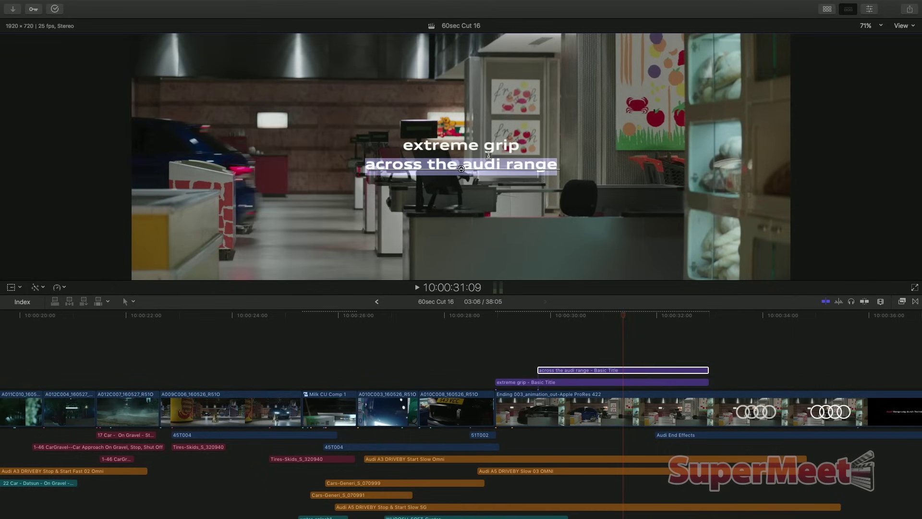
text(for )
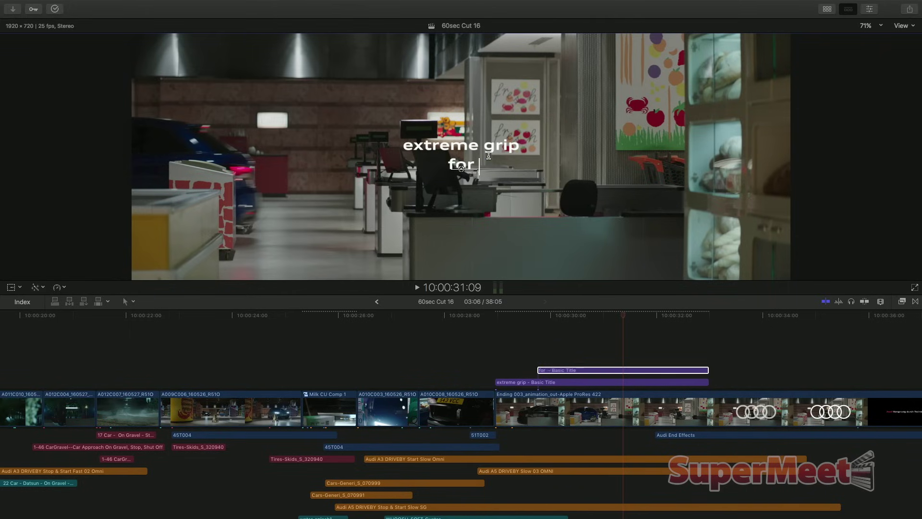
text(evryday trrips)
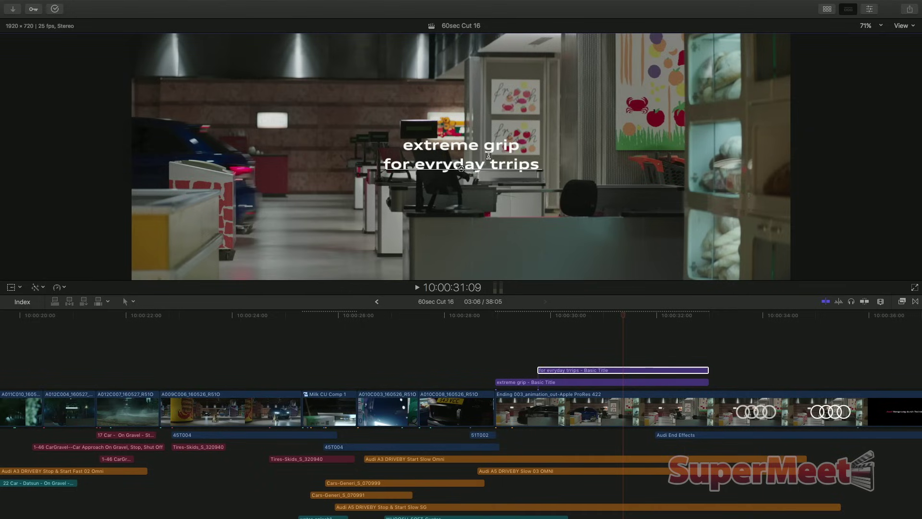
key(BackSpace)
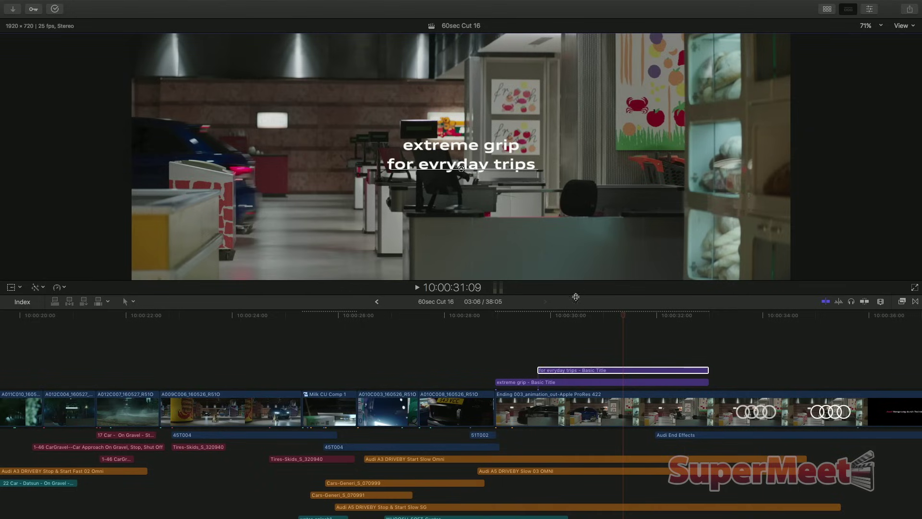
- Check the closing end card at 10:00:37:05, then return to the timeline start
scroll(833, 332, right, 5)
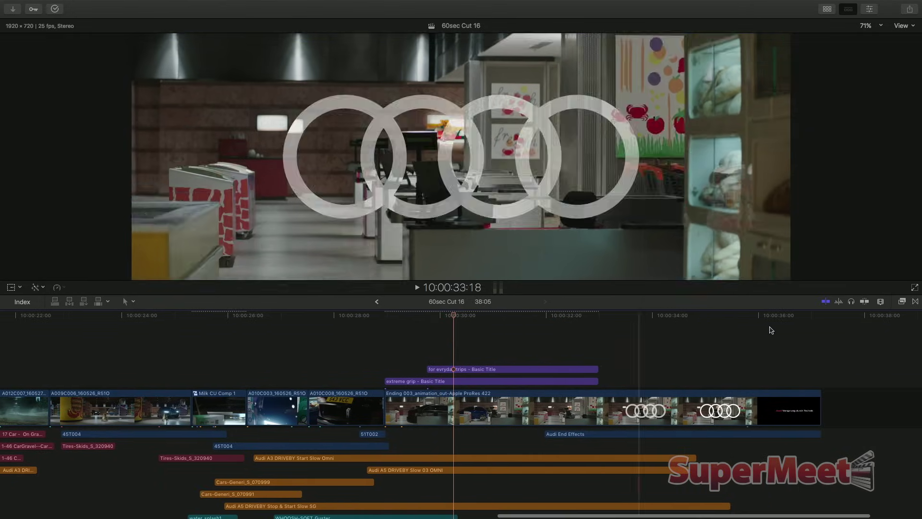
click(821, 333)
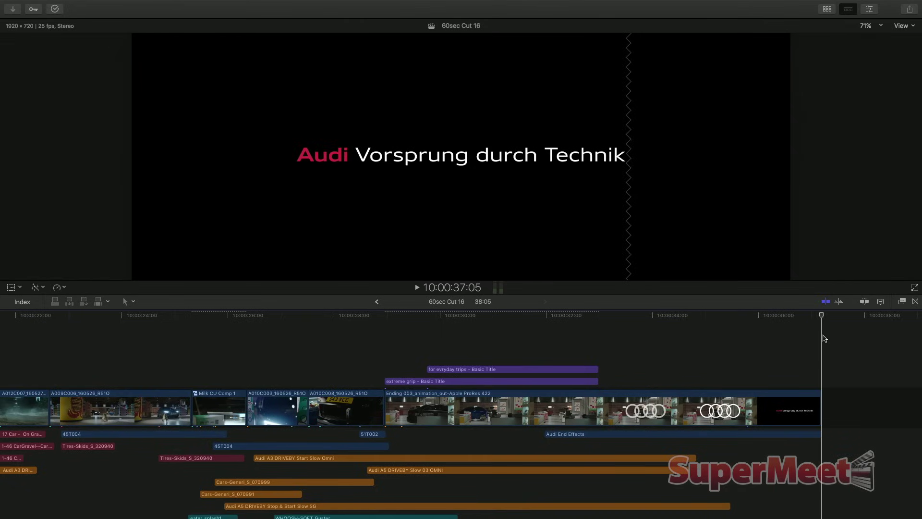
key(Home)
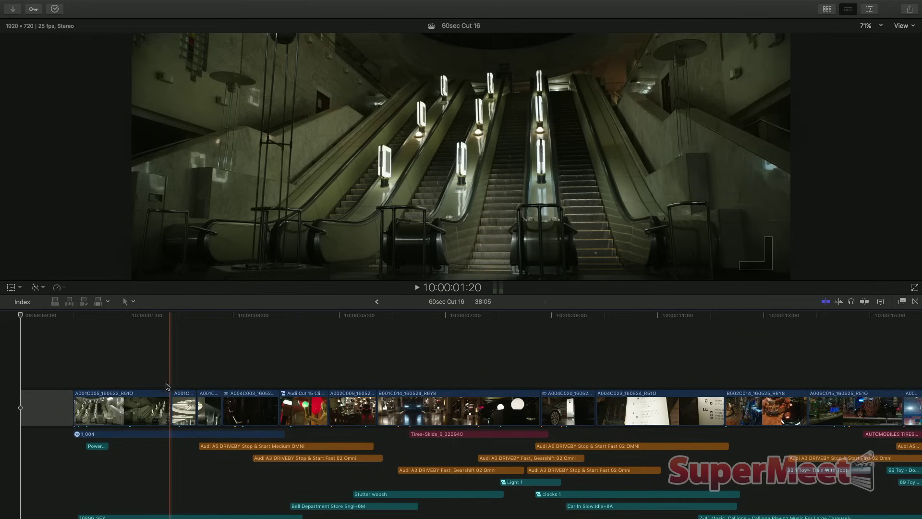
- Trim the ends of the first clip and the Audi Cut 15 clip at the playhead
key(space)
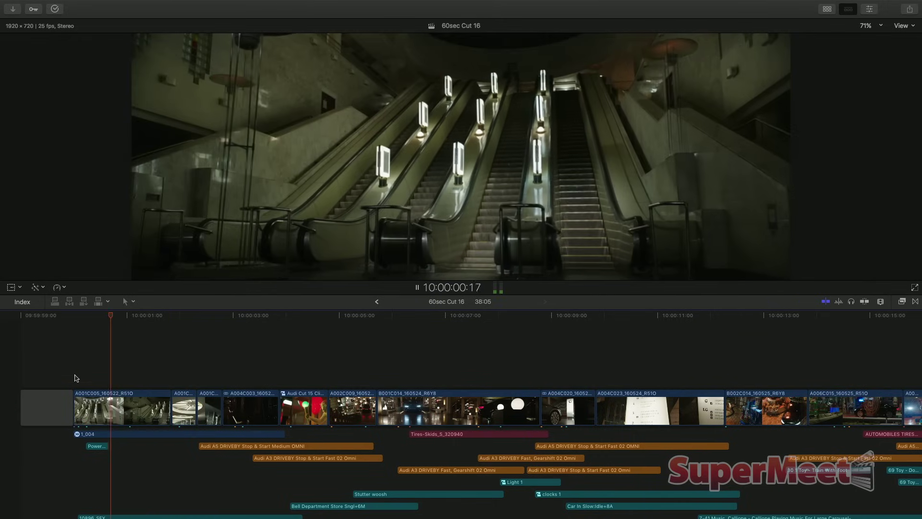
key(alt+])
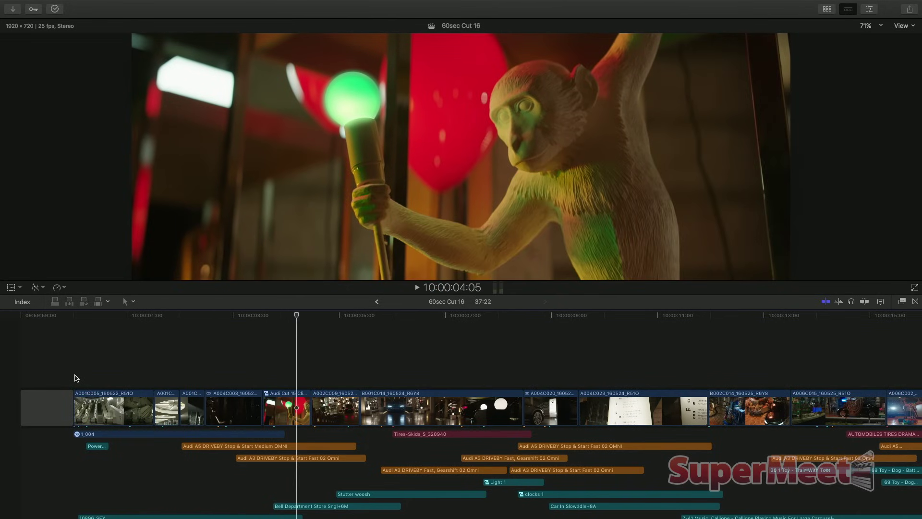
key(alt+])
key(space)
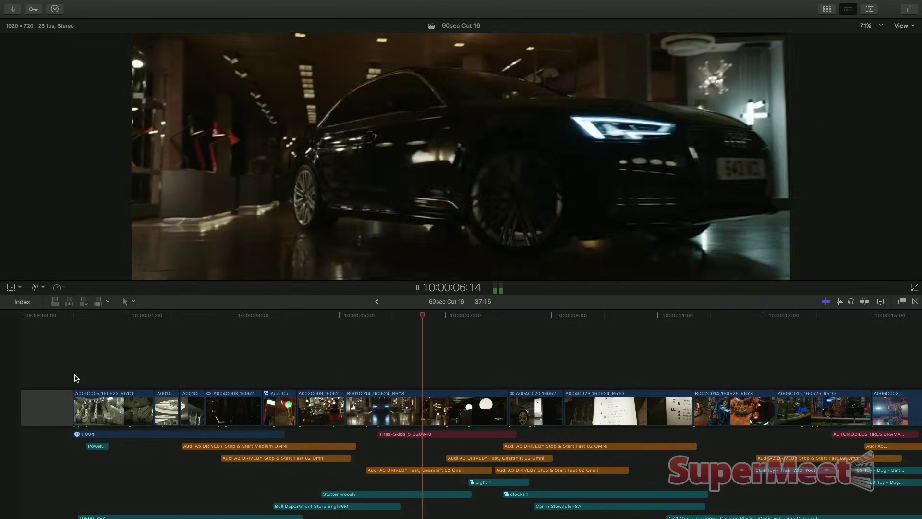
key(space)
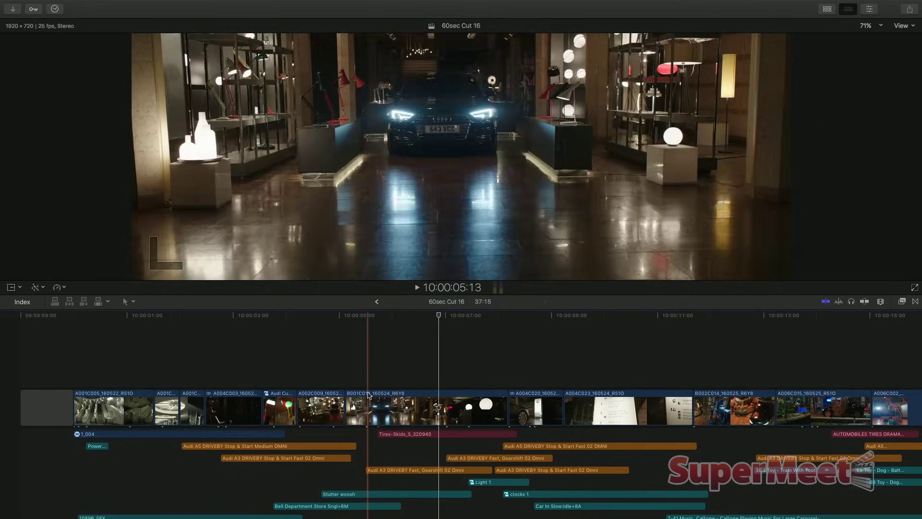
- Blade B001C014 twice, delete the middle piece, and review the new edit
key(cmd+b)
click(449, 405)
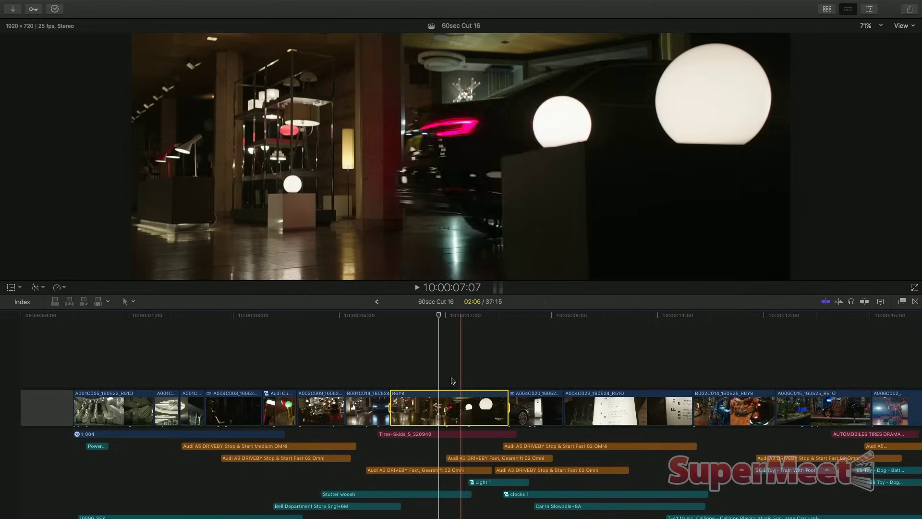
key(cmd+b)
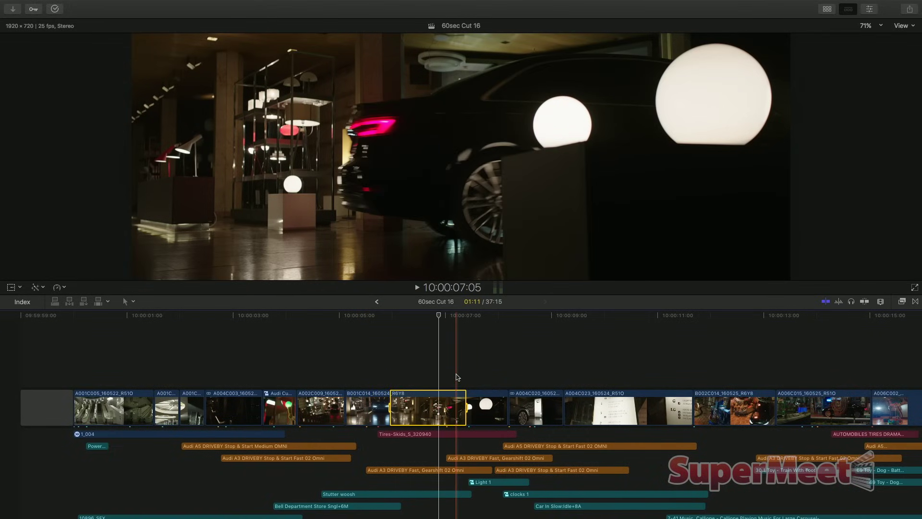
key(Delete)
key(shift+slash)
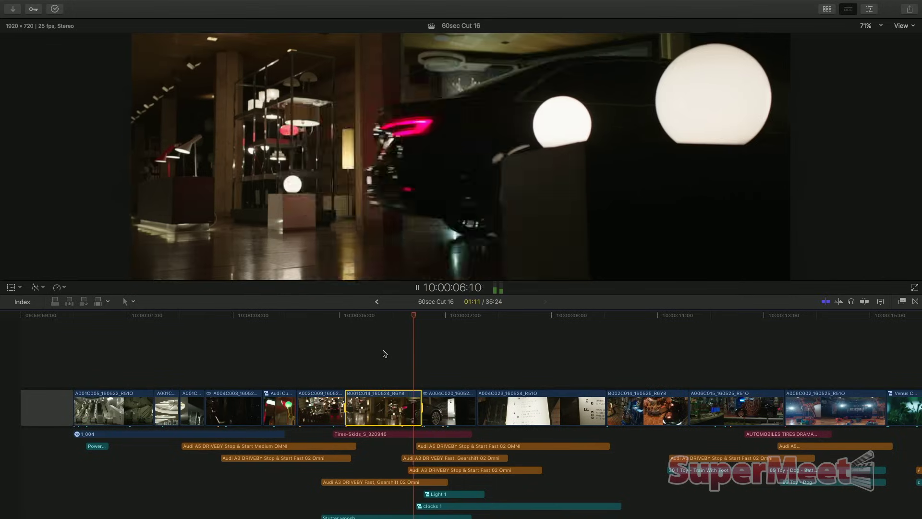
- Select the A004C023 signage shot and bring up its Retime speed settings
click(509, 412)
key(space)
key(cmd+r)
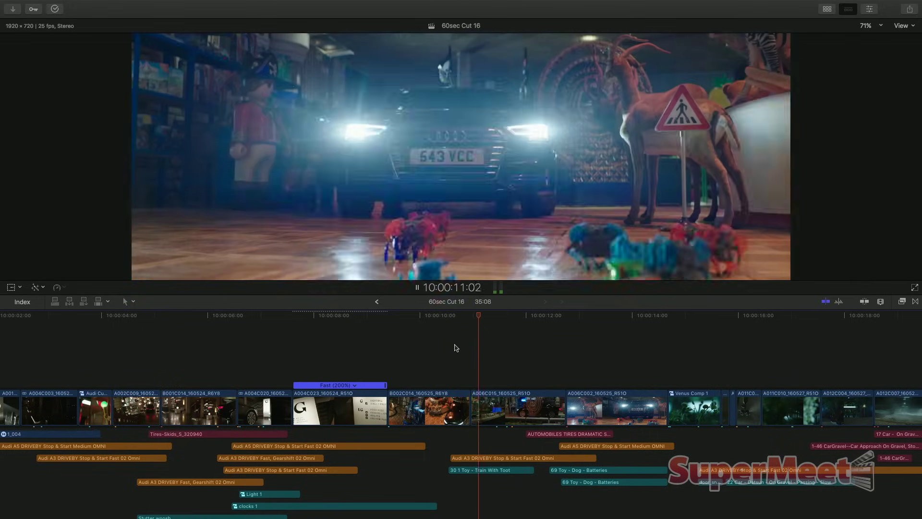
- Retrim the A006C015 and B002C014 toy shots at the playhead, undoing trial trims, for a 34:20 cut
key(alt+])
key(space)
key(super+z)
key(space)
click(413, 354)
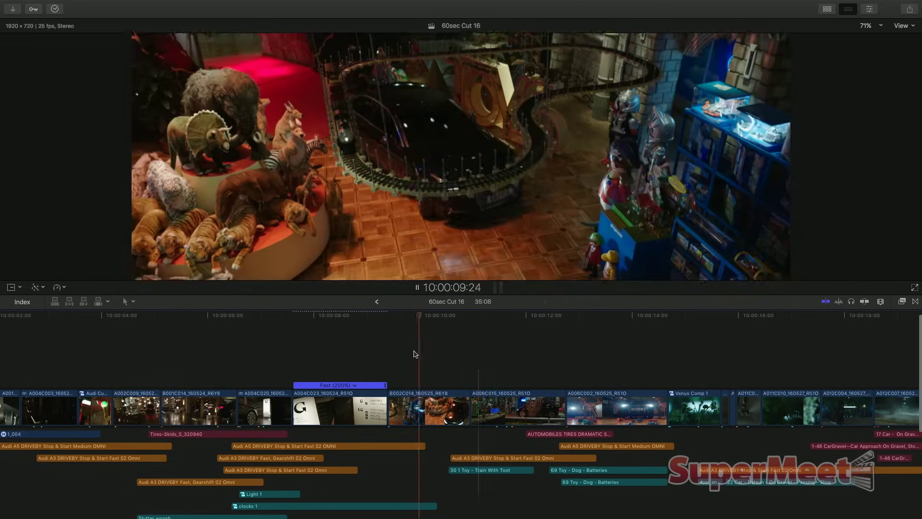
key(super+z)
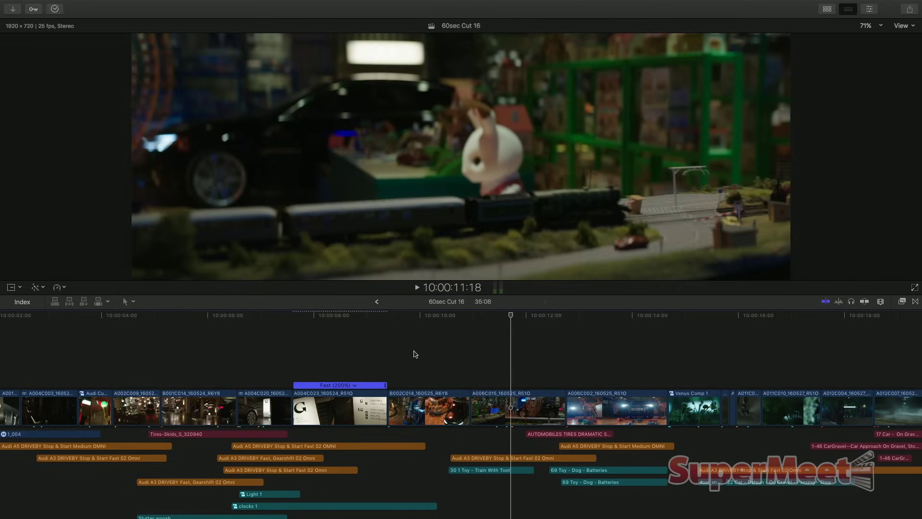
key(space)
key(space)
key(alt+])
key(space)
- Trim the A006C002 shot and its audio at the playhead
click(623, 393)
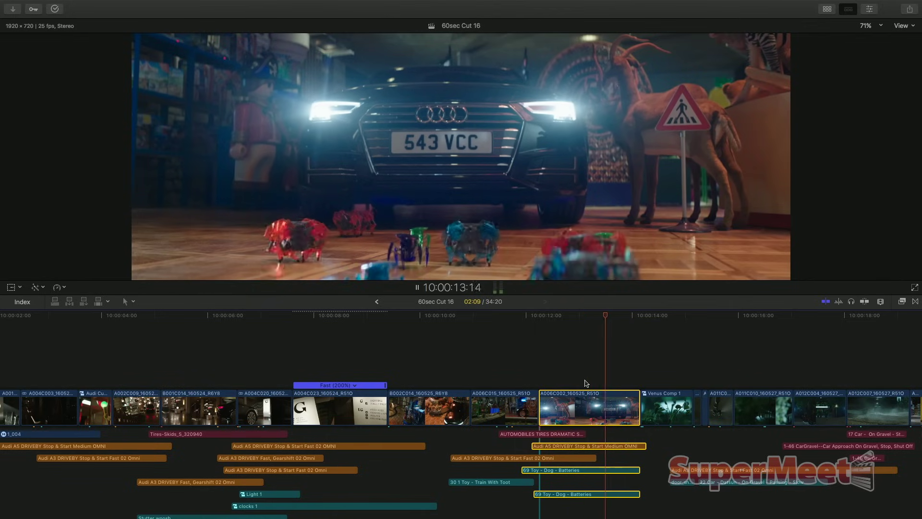
key(alt+])
key(space)
- Move the short A011C0 clips ahead of Venus Comp 1 and review the new order
click(686, 408)
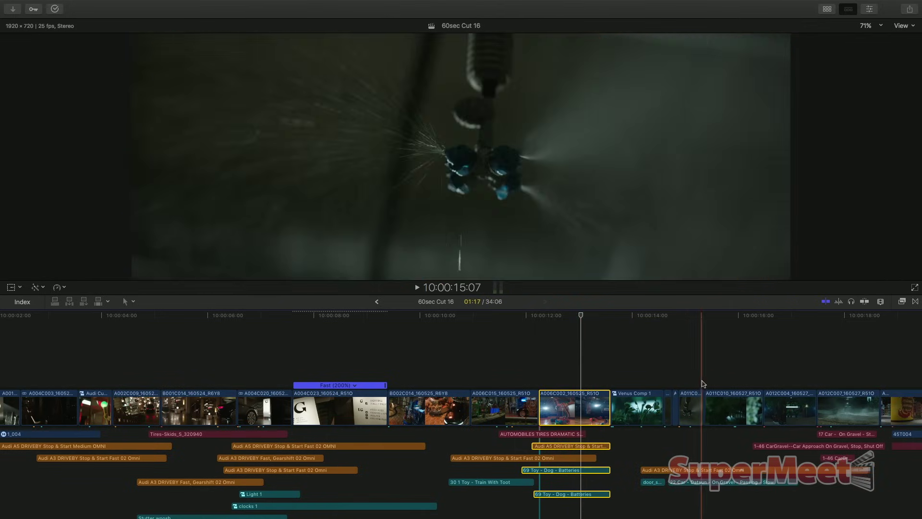
drag(670, 401, 616, 403)
key(space)
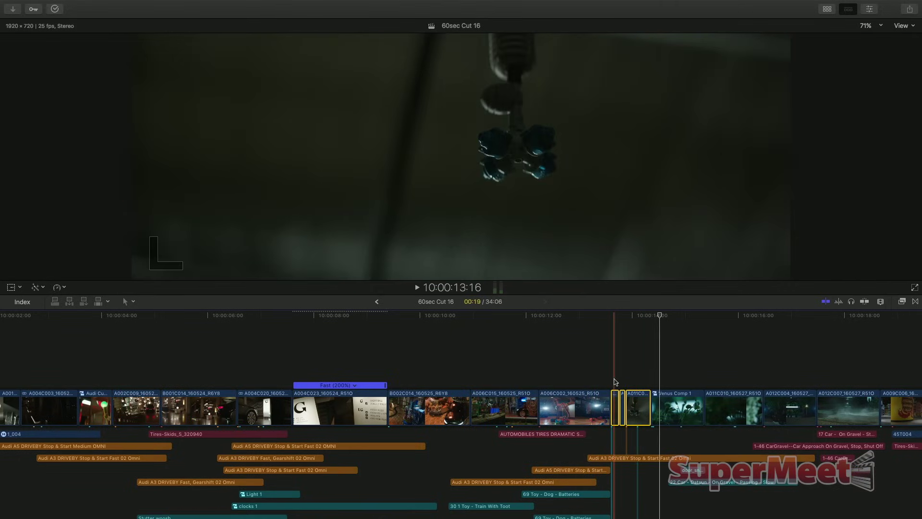
key(super+z)
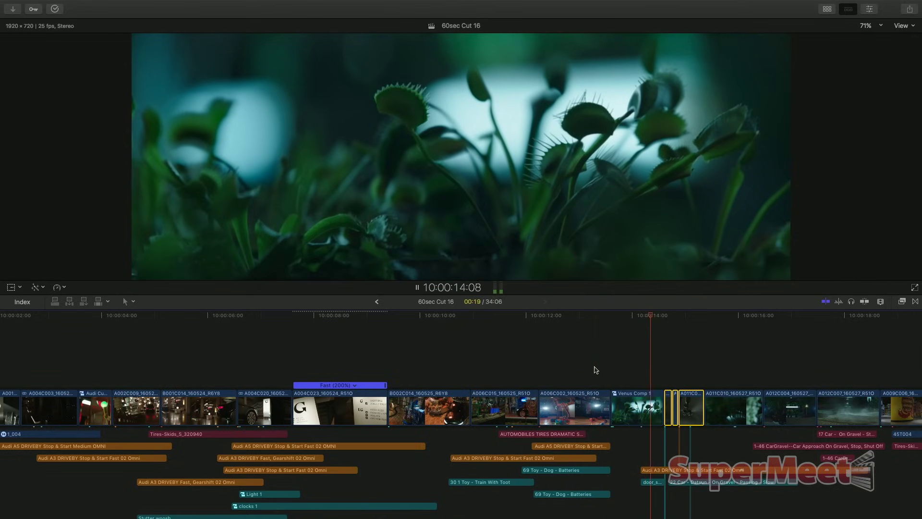
drag(668, 406, 615, 406)
key(space)
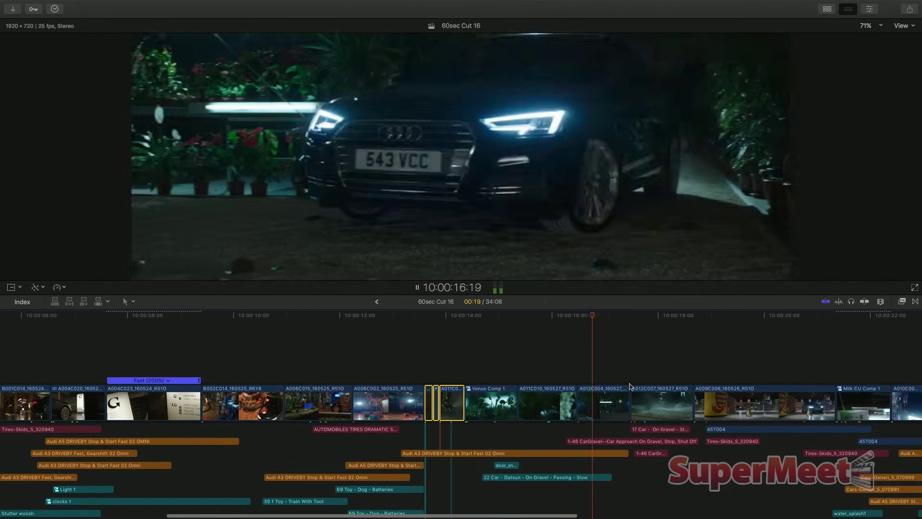
- Trim the ends of A012C004 and A012C007 and the start of A009C006 at the playhead
key(alt+])
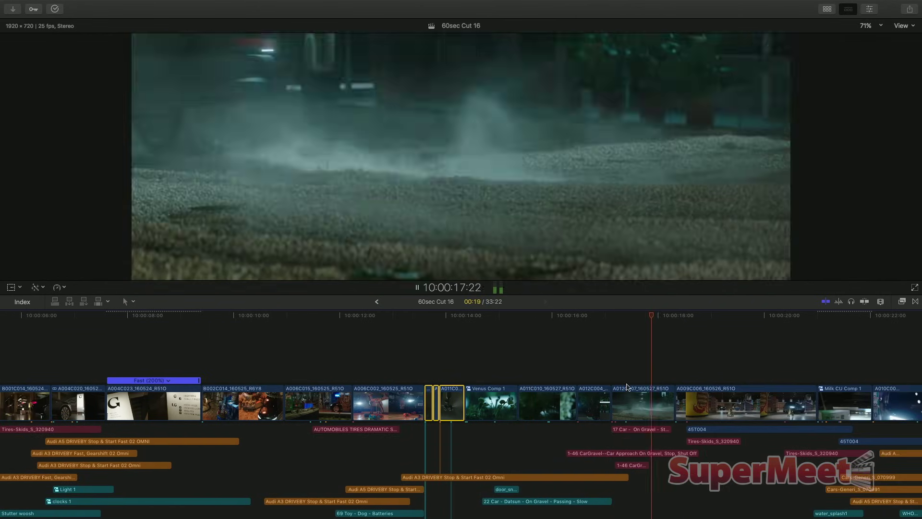
key(alt+])
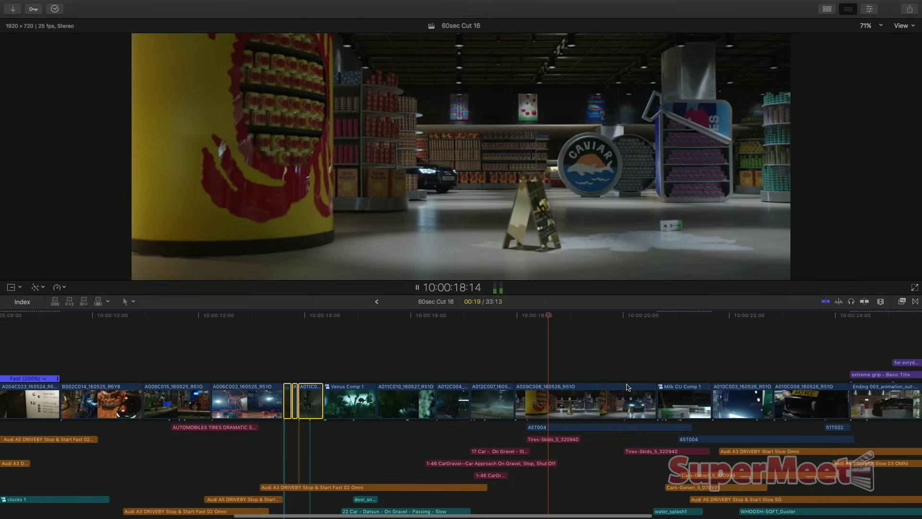
key(space)
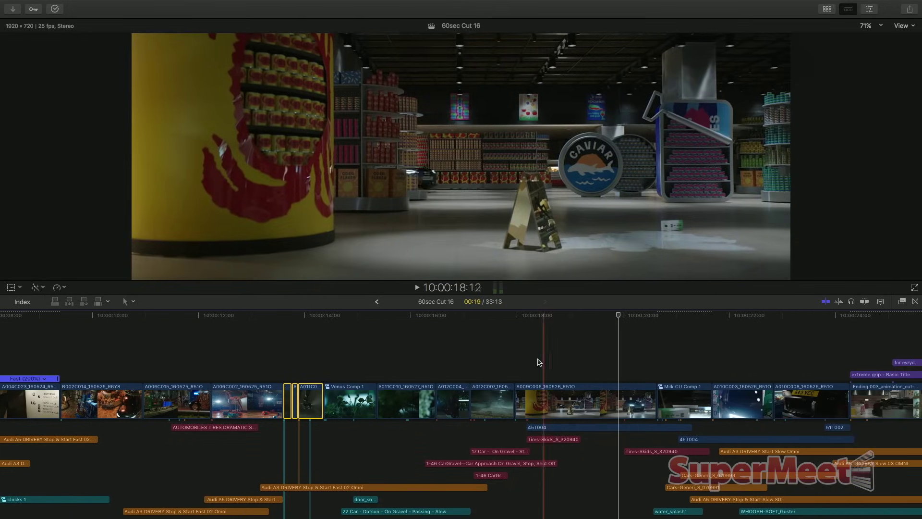
key(space)
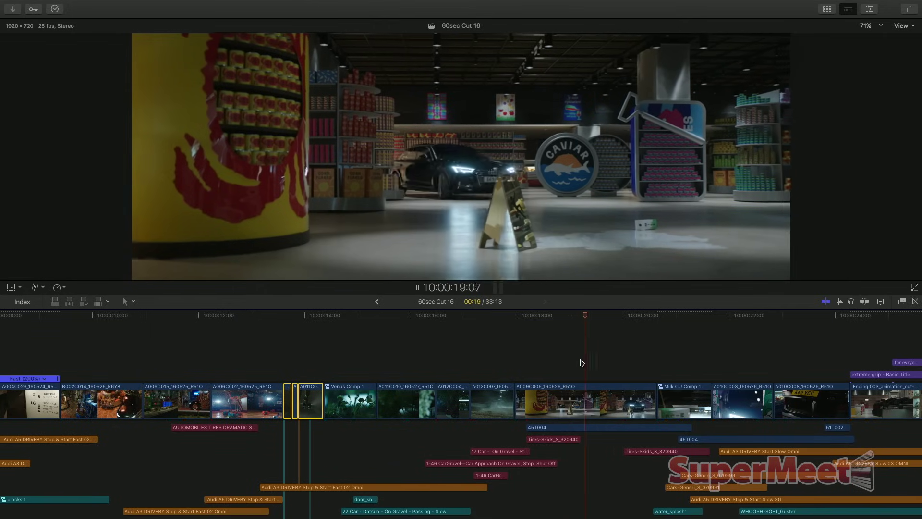
key(alt+[)
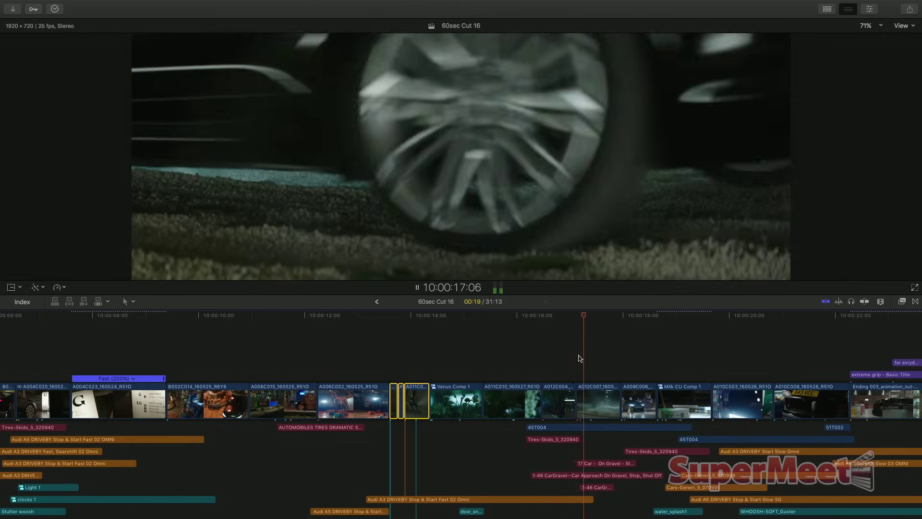
scroll(580, 358, right, 2)
- Shorten Milk CU Comp 1 by a few frames at the playhead
key(alt+])
scroll(581, 358, right, 5)
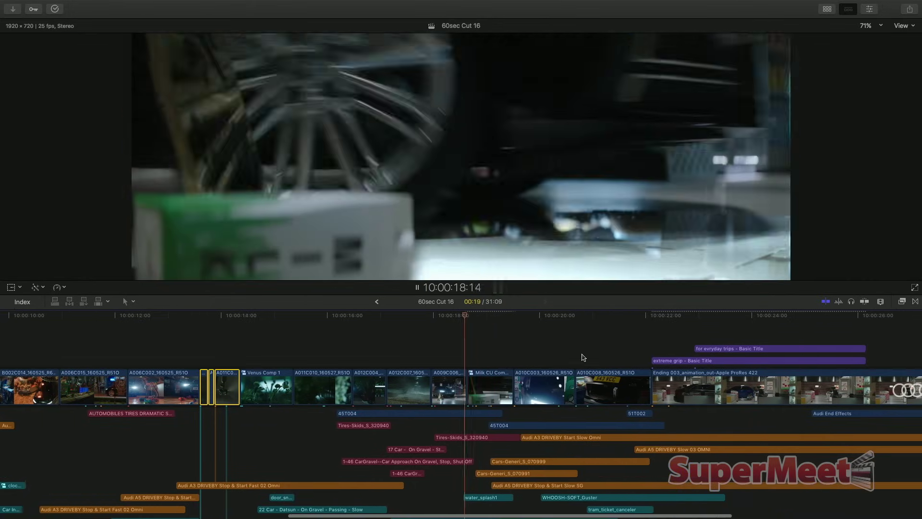
scroll(583, 358, right, 1)
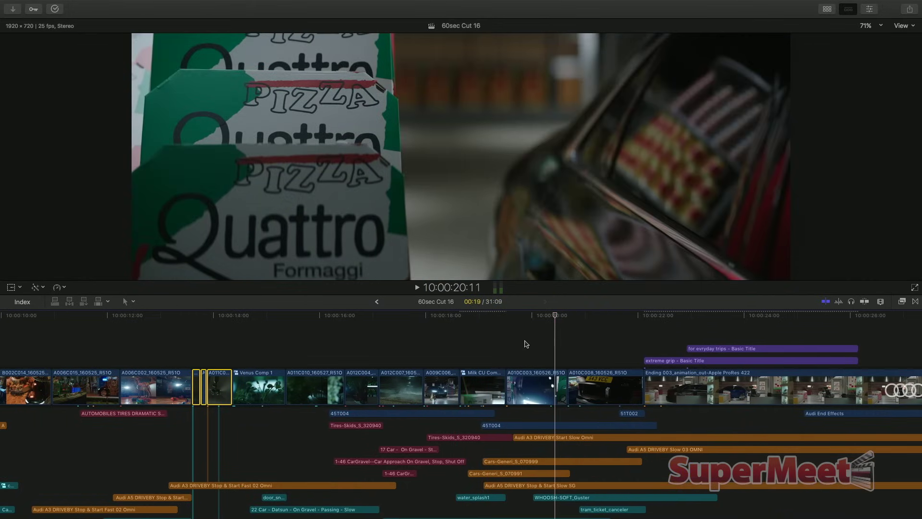
key(Left)
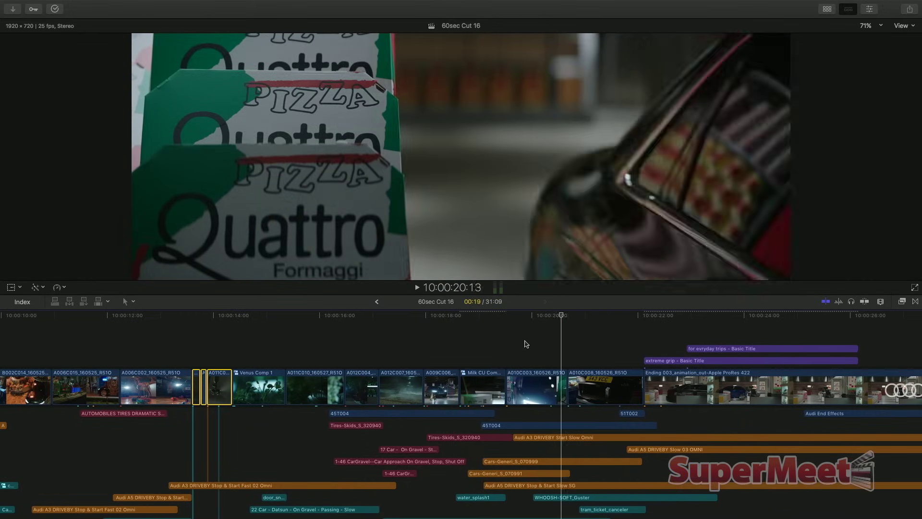
- Move the A010C003/A010C008 edit point one frame earlier
click(525, 343)
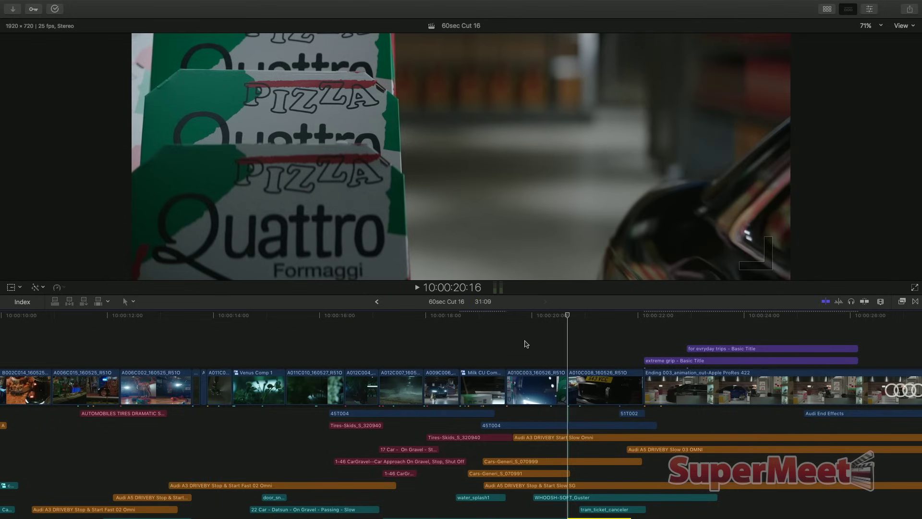
click(564, 381)
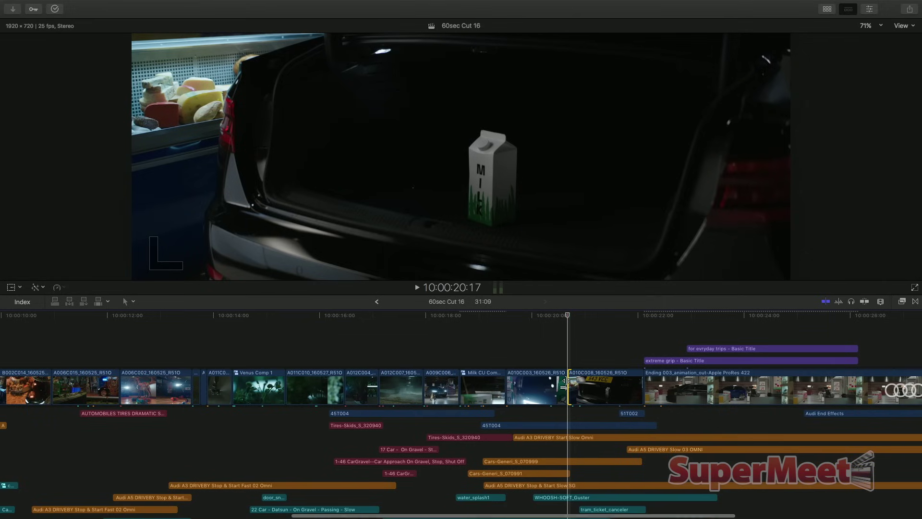
click(567, 381)
click(565, 381)
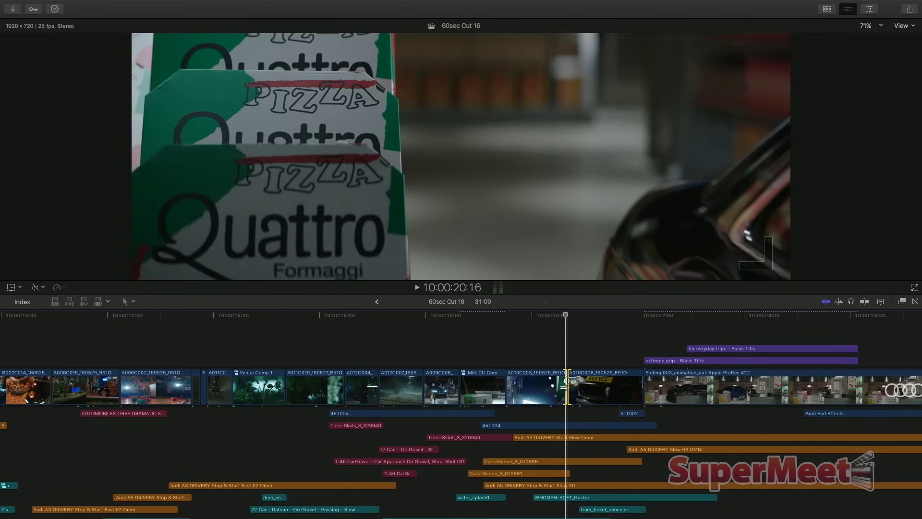
drag(565, 382, 542, 350)
- Nudge clips A012C007 and A009C006 through A010C008 two frames earlier, landing the end card at 10:00:30:00
drag(642, 337, 425, 404)
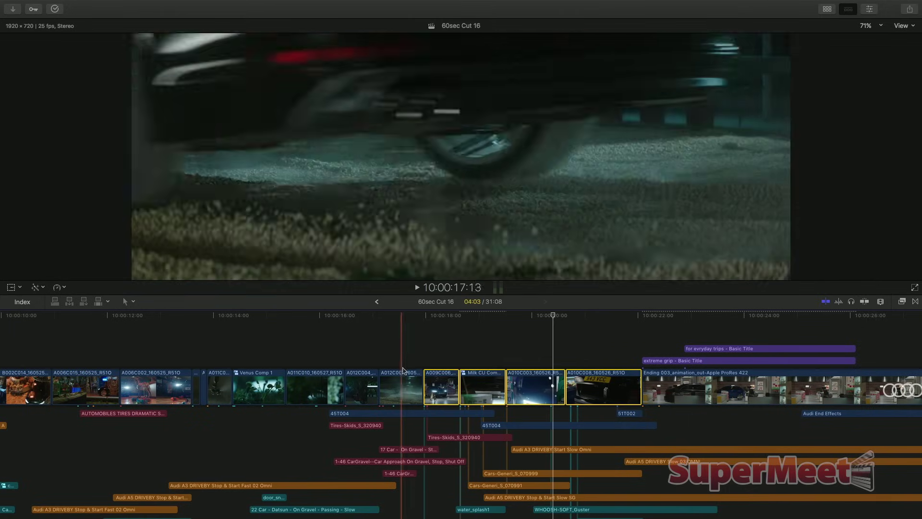
super+click(399, 382)
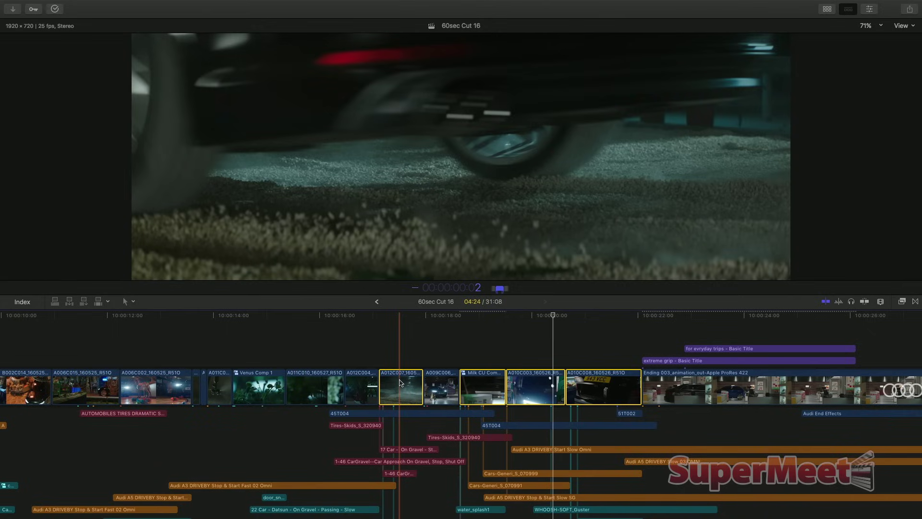
key(Return)
click(523, 363)
key(End)
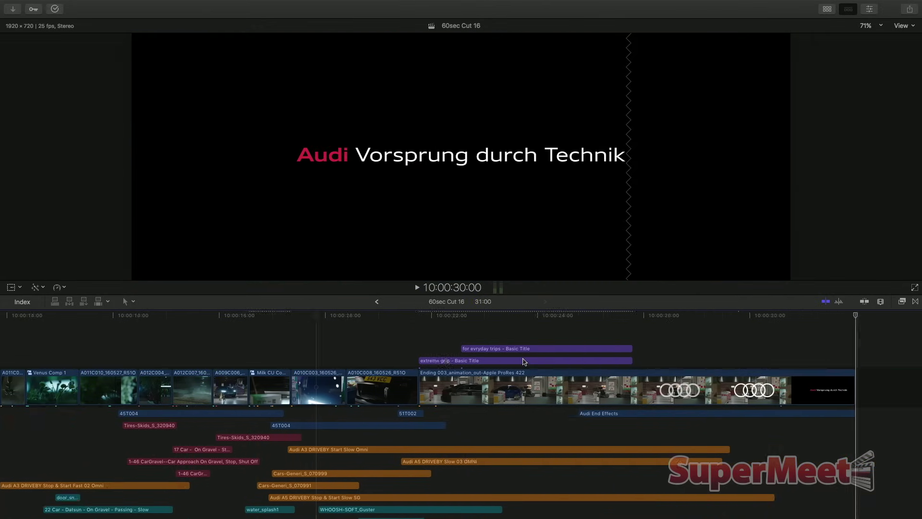
key(shift+z)
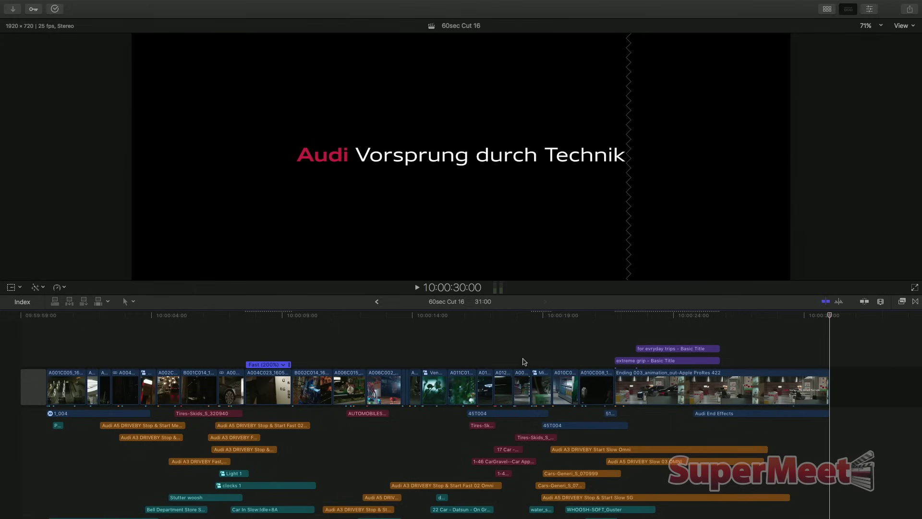
- Connect the first Music event clip, Audi Every Extremes Music 30sec, beneath the 60sec Cut 16 storyline
key(ctrl+super+1)
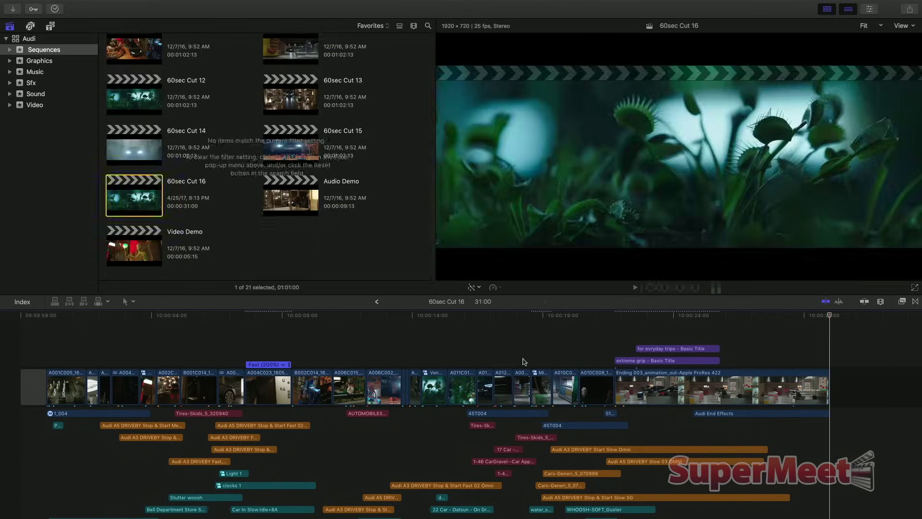
click(47, 84)
click(53, 72)
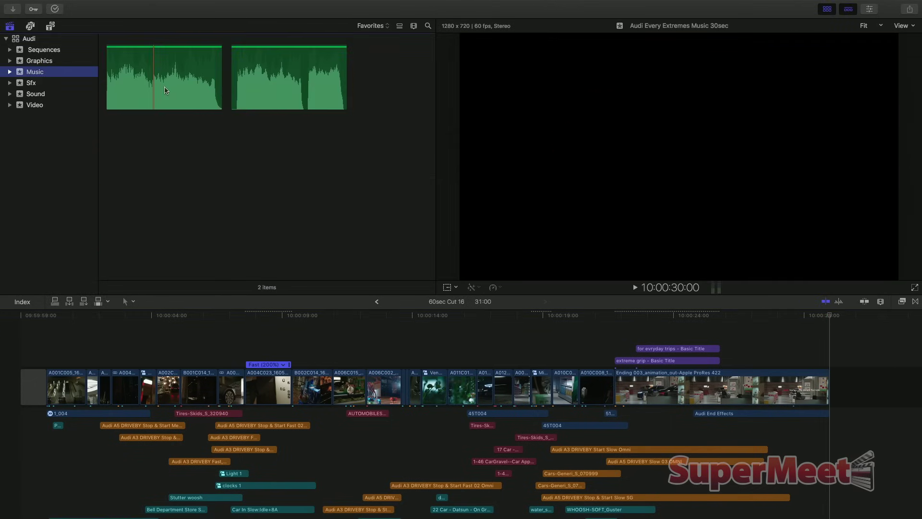
click(165, 86)
key(shift+q)
click(41, 342)
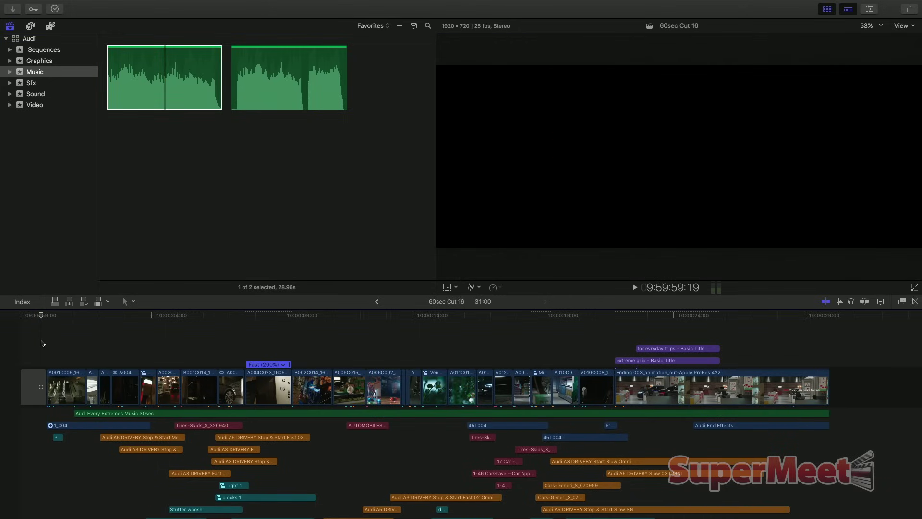
key(Home)
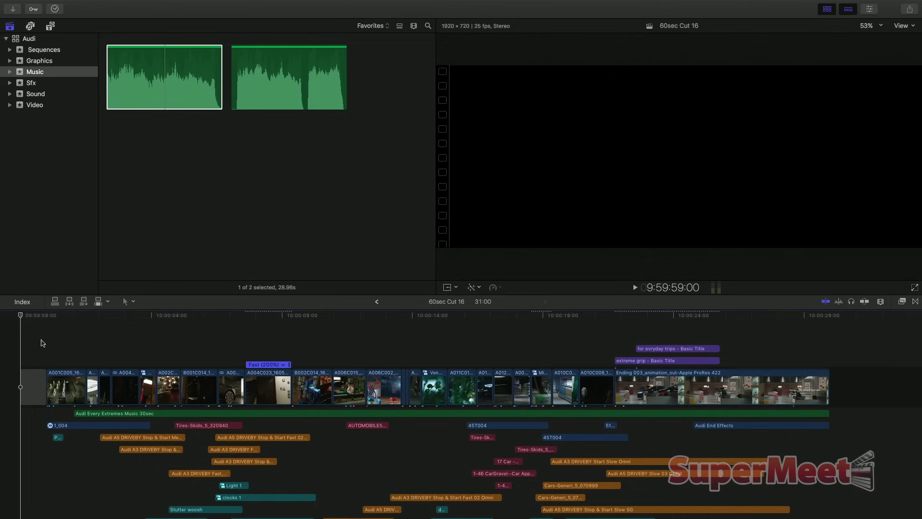
- Hide the media browser, enlarge the viewer above the timeline, and scroll the timeline up
key(ctrl+super+1)
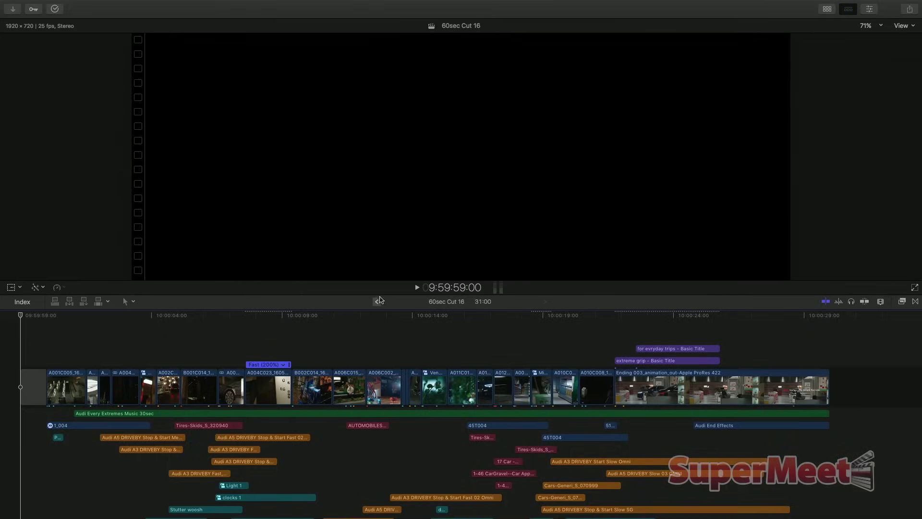
drag(546, 293, 545, 391)
scroll(380, 473, up, 5)
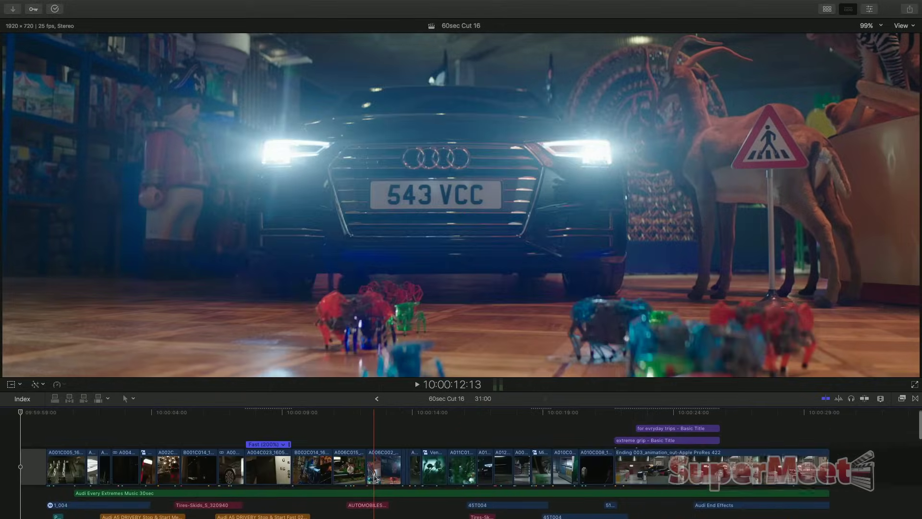